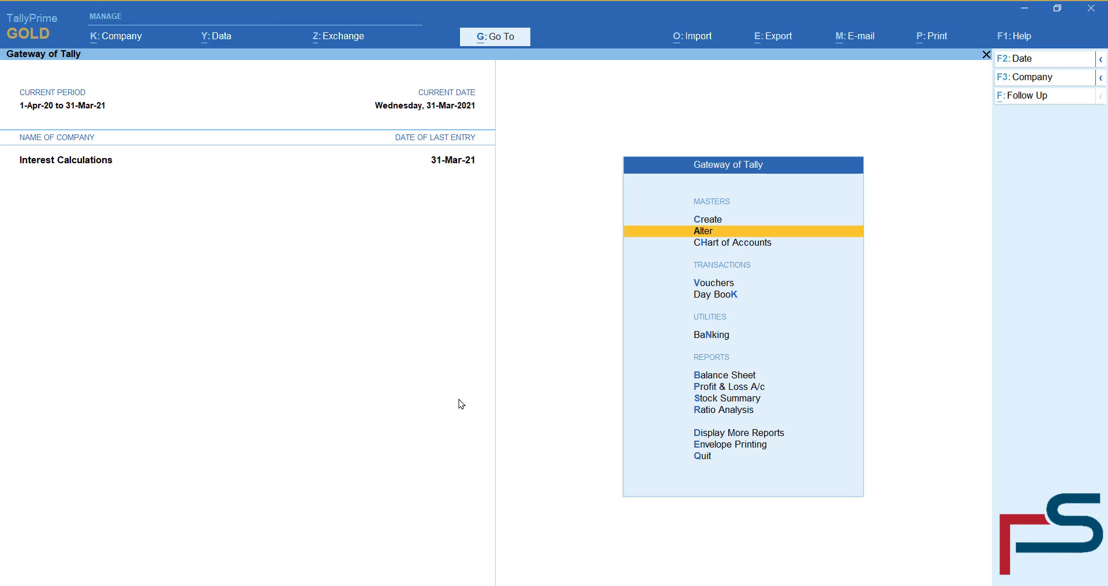
# Keep Enable Interest Calculation set to Yes in the company features and save them.
pyautogui.press('F11')
pyautogui.press('Down')
pyautogui.press('Down')
pyautogui.press('Down')
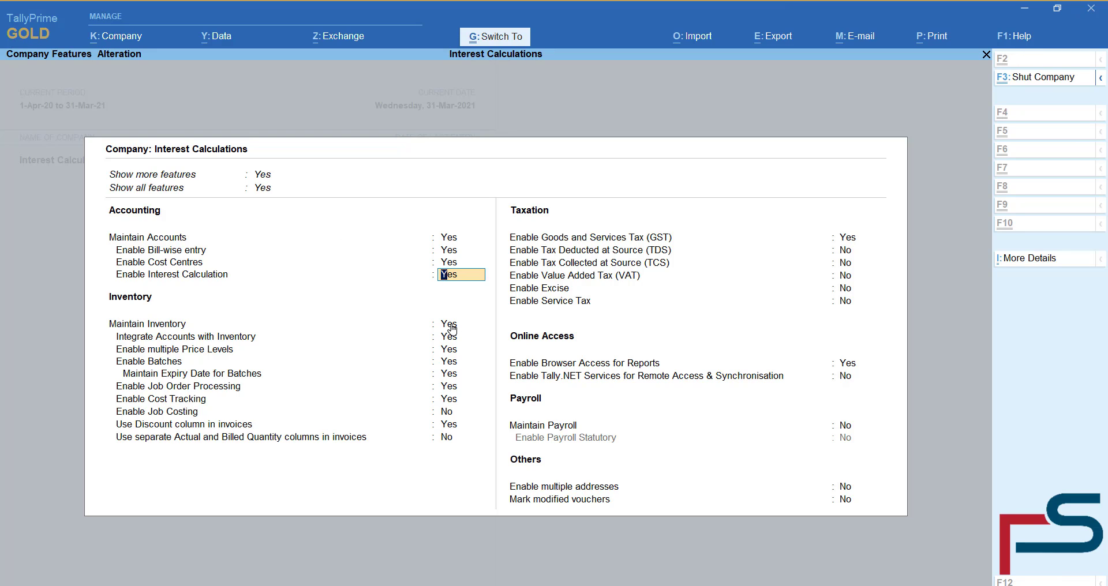
pyautogui.hotkey('ctrl', 'a')
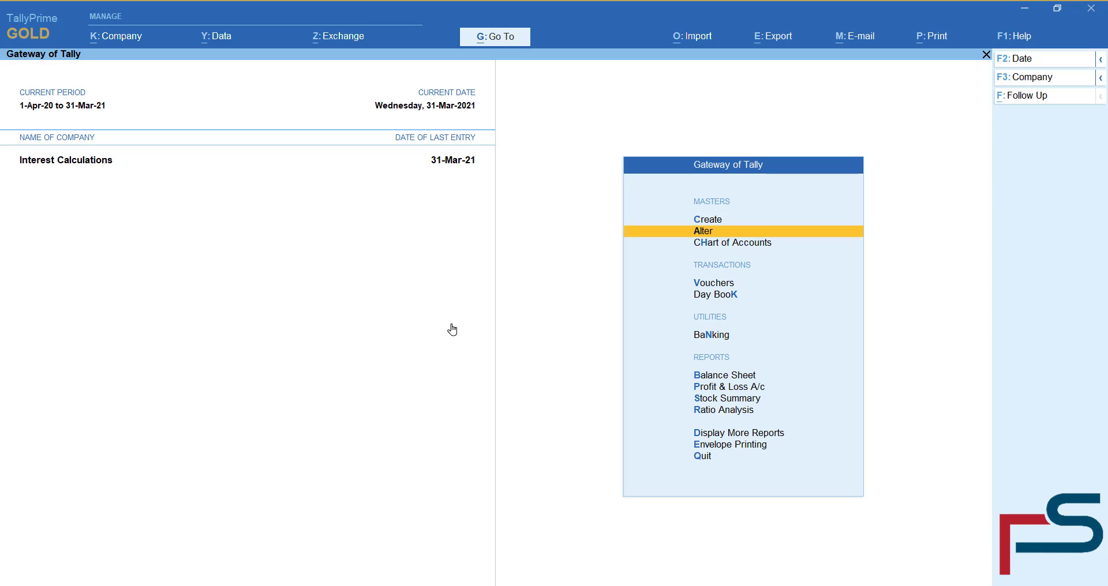
# Open the A to Z Stationers ledger for alteration.
pyautogui.press('Return')
pyautogui.press('Down')
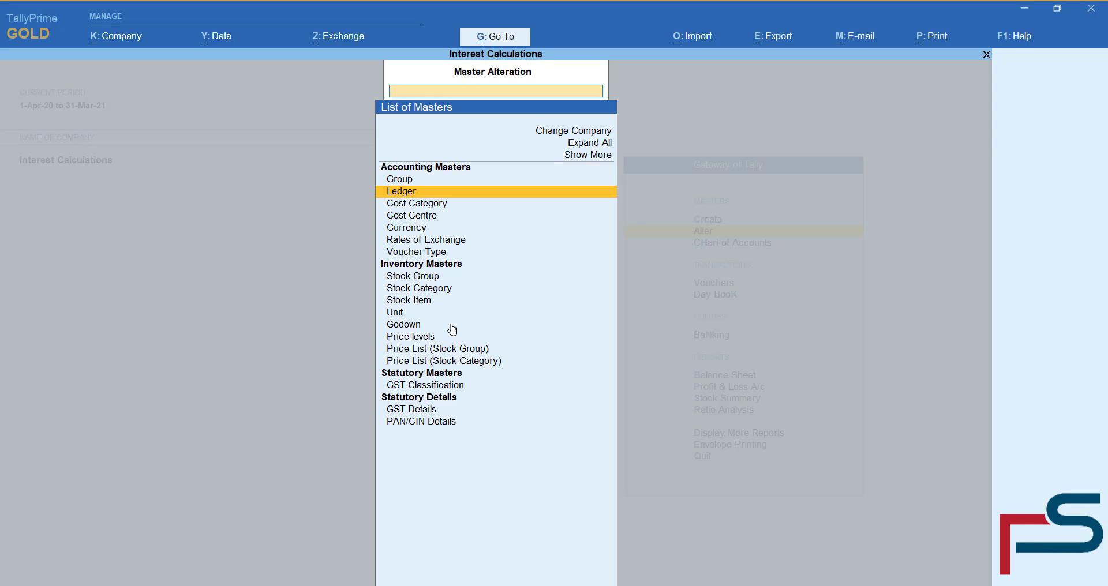
pyautogui.press('Return')
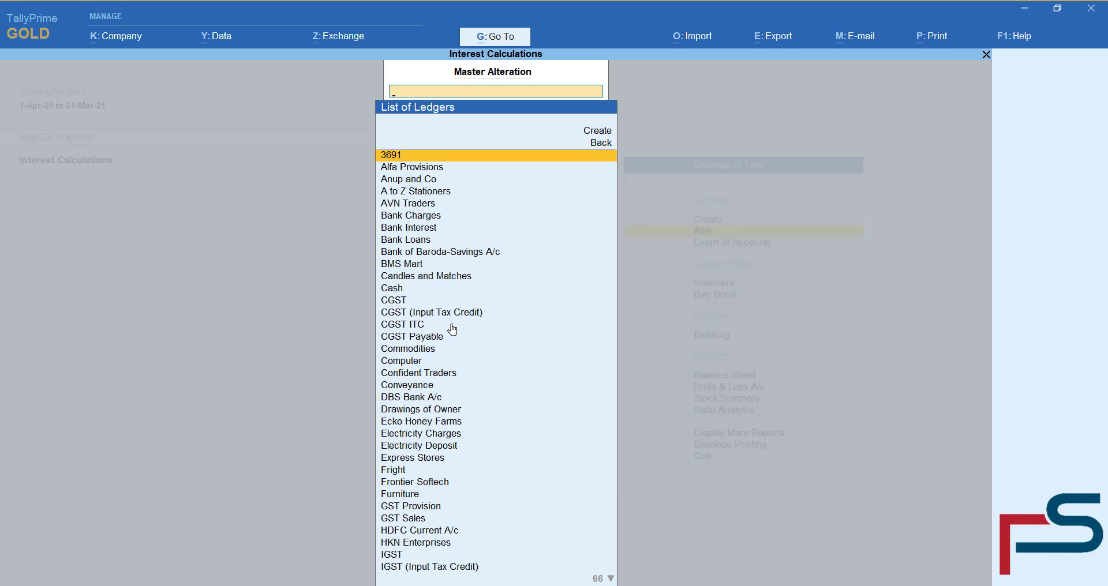
pyautogui.press('Down')
pyautogui.press('Down')
pyautogui.press('Down')
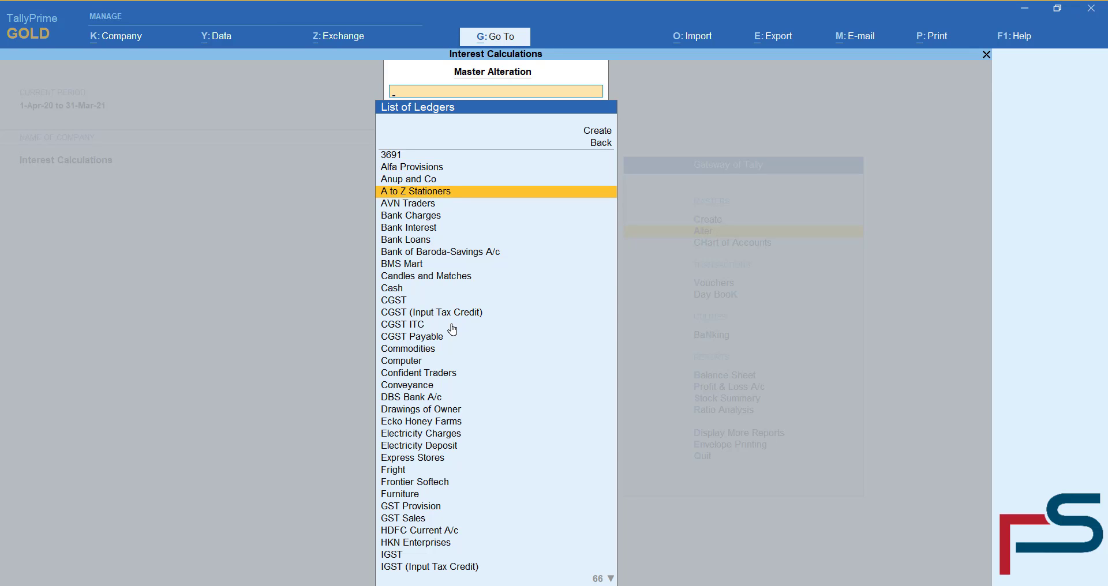
pyautogui.press('Return')
# Set Activate interest calculation to Yes for the A to Z Stationers ledger.
pyautogui.press('Down')
pyautogui.press('Down')
pyautogui.press('Down')
pyautogui.press('Down')
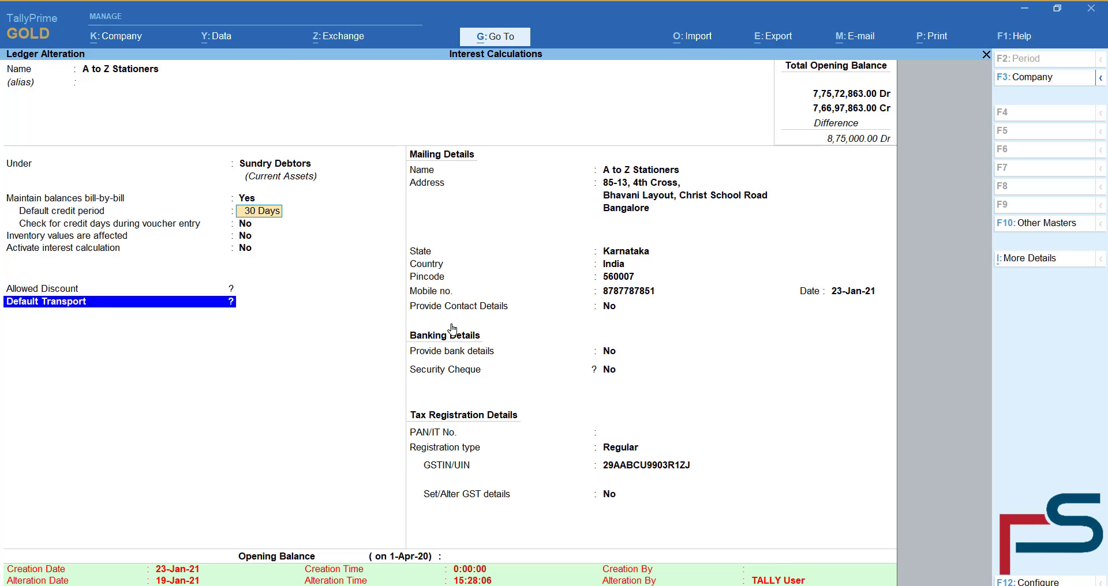
pyautogui.press('Down')
pyautogui.press('Down')
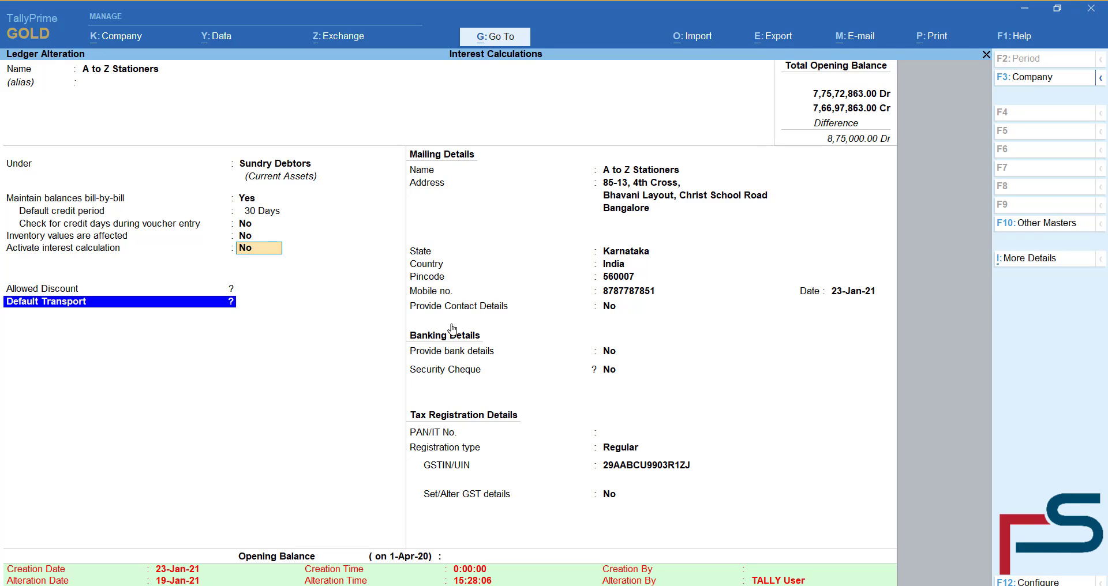
pyautogui.write('y')
pyautogui.press('Return')
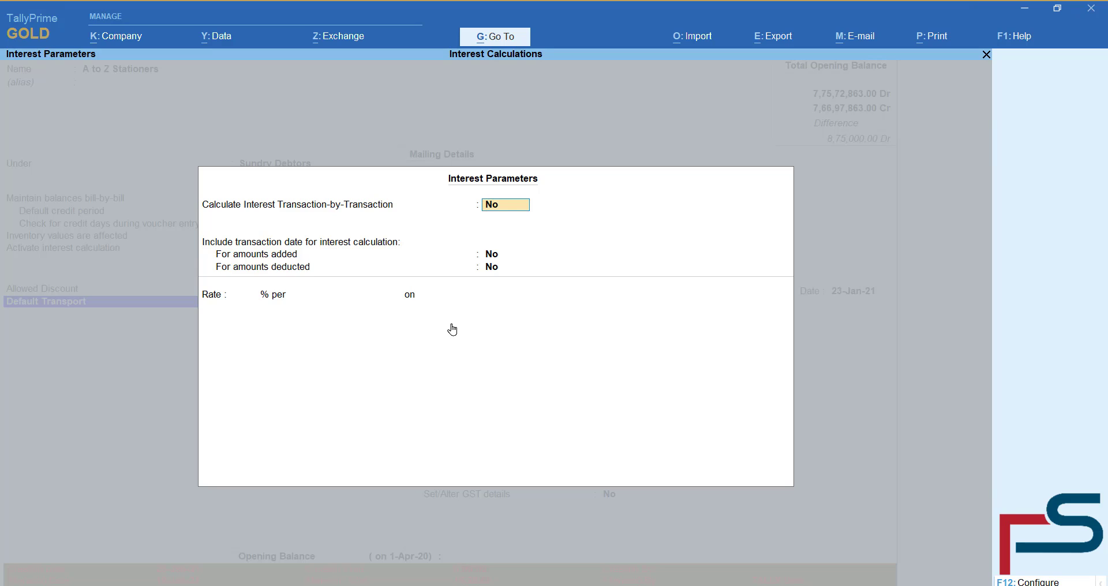
# Keep advance interest parameters on, and leave transaction-by-transaction calculation and transaction date inclusion for added and deducted amounts at No.
pyautogui.press('F12')
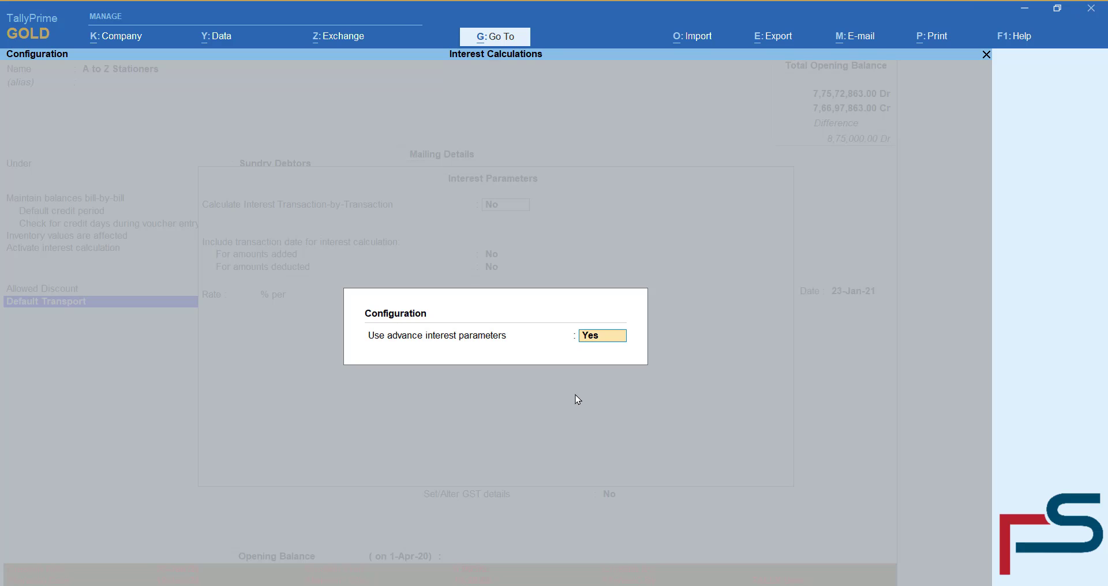
pyautogui.press('Return')
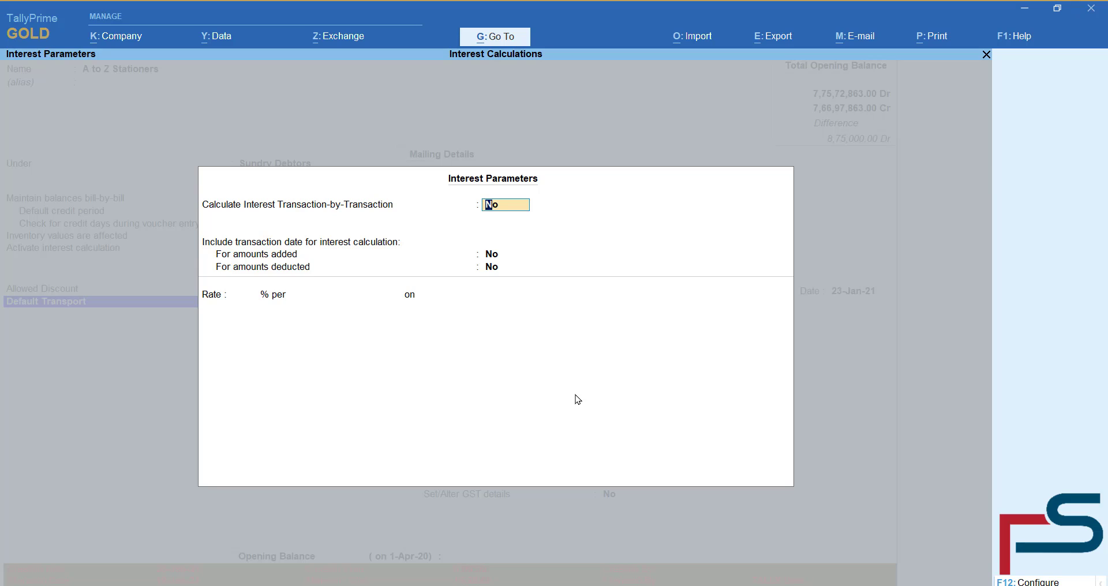
pyautogui.press('Return')
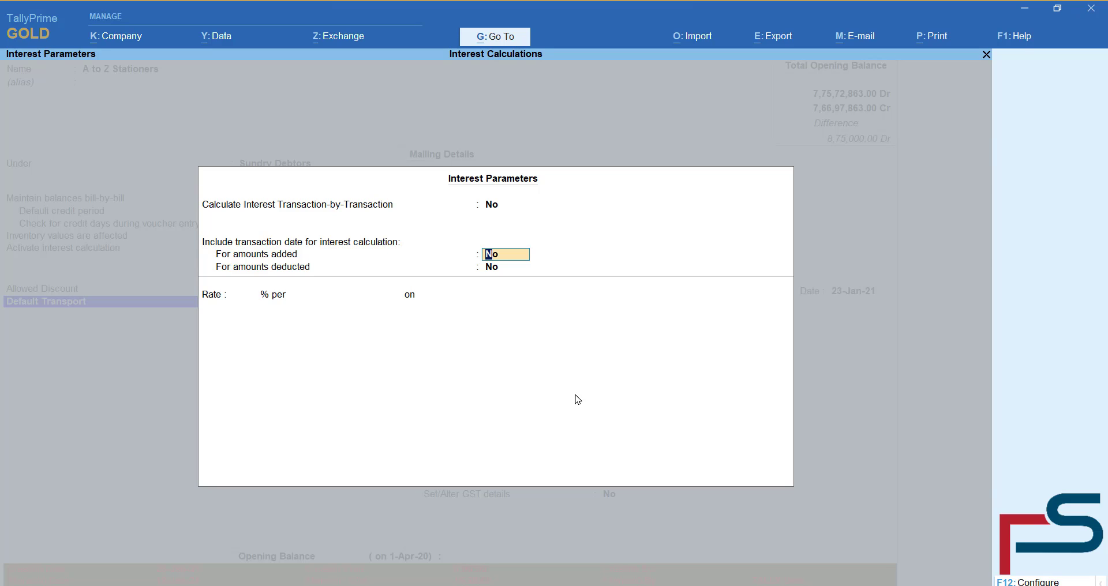
pyautogui.press('Return')
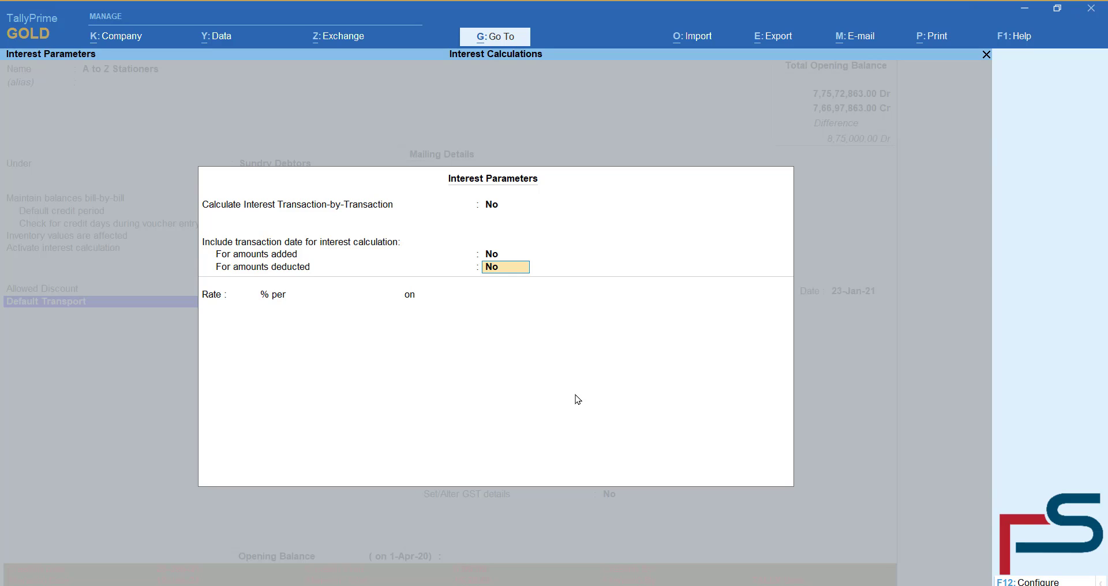
pyautogui.press('Return')
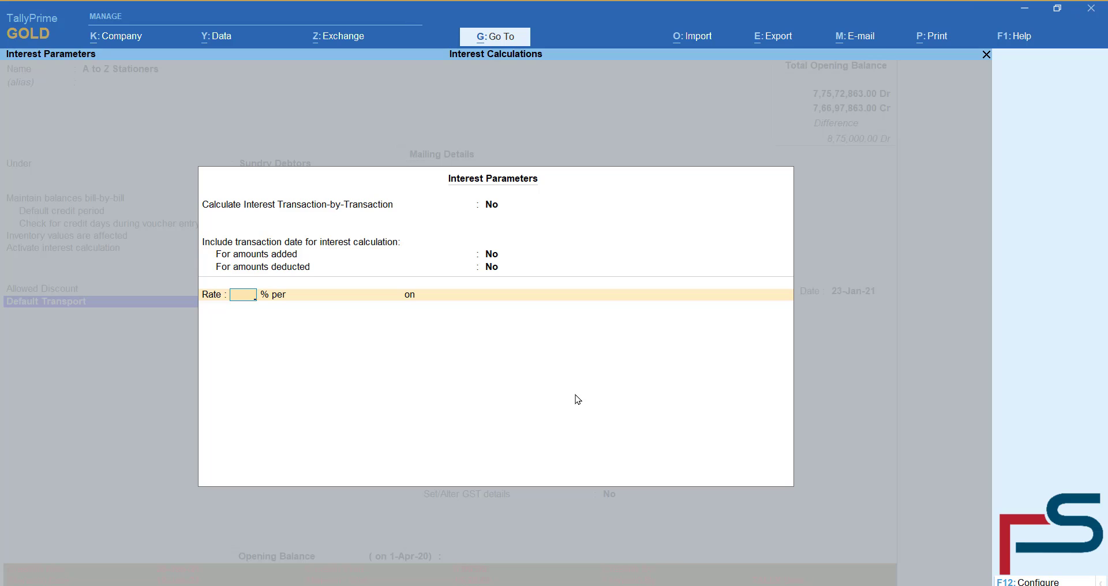
# Set the interest rate to 5% per 365-Day Year on All Balances.
pyautogui.write('5')
pyautogui.press('Return')
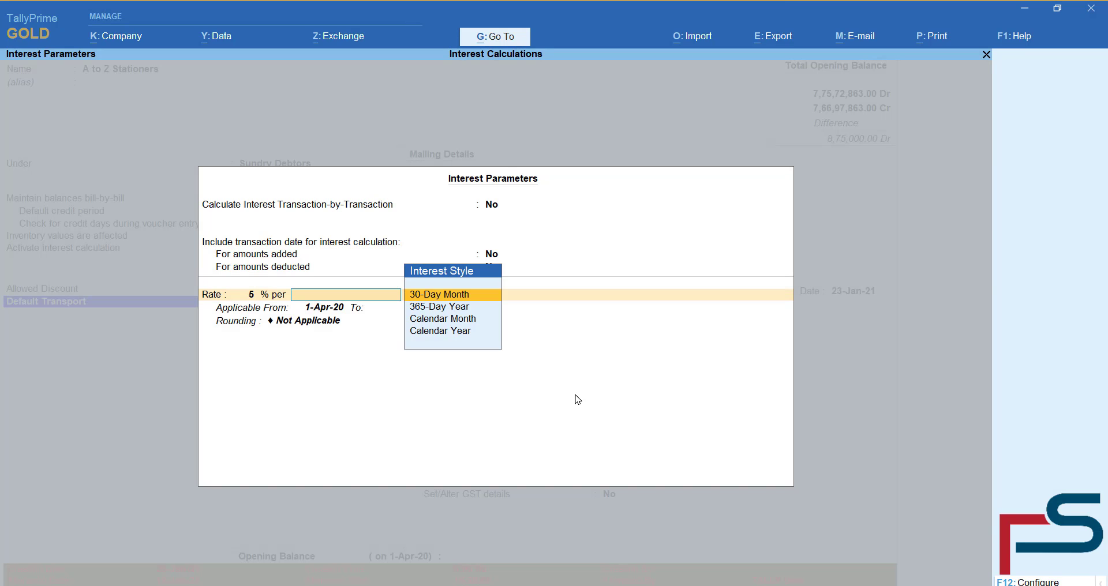
pyautogui.press('Down')
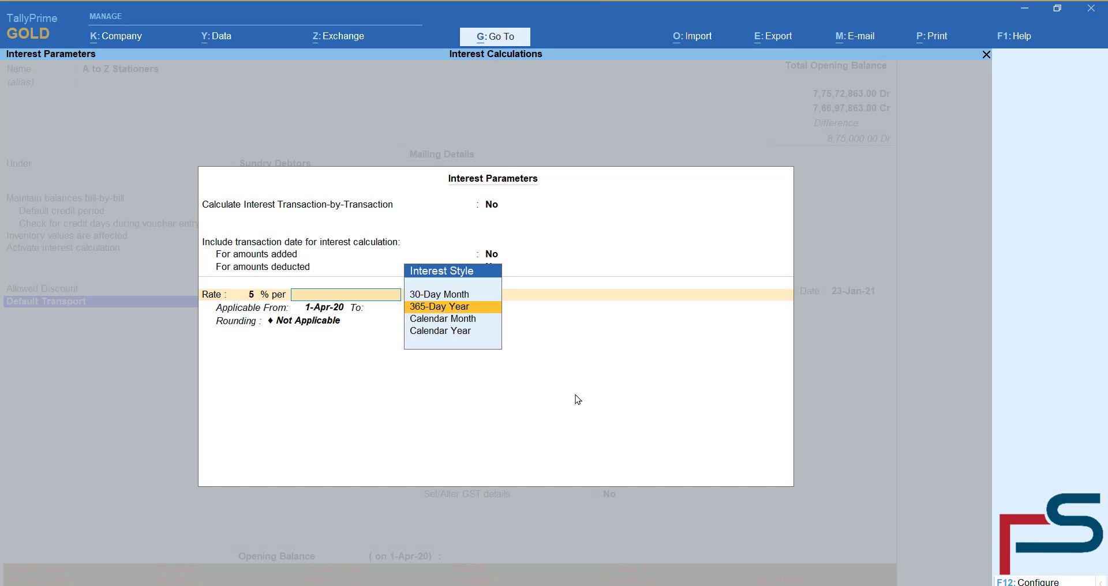
pyautogui.press('Return')
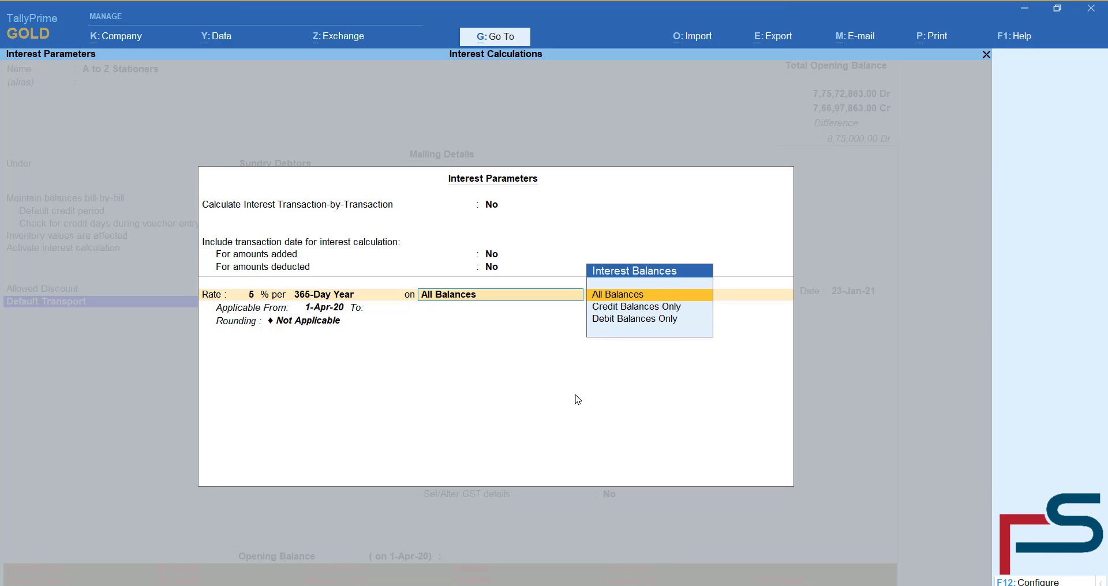
pyautogui.press('Down')
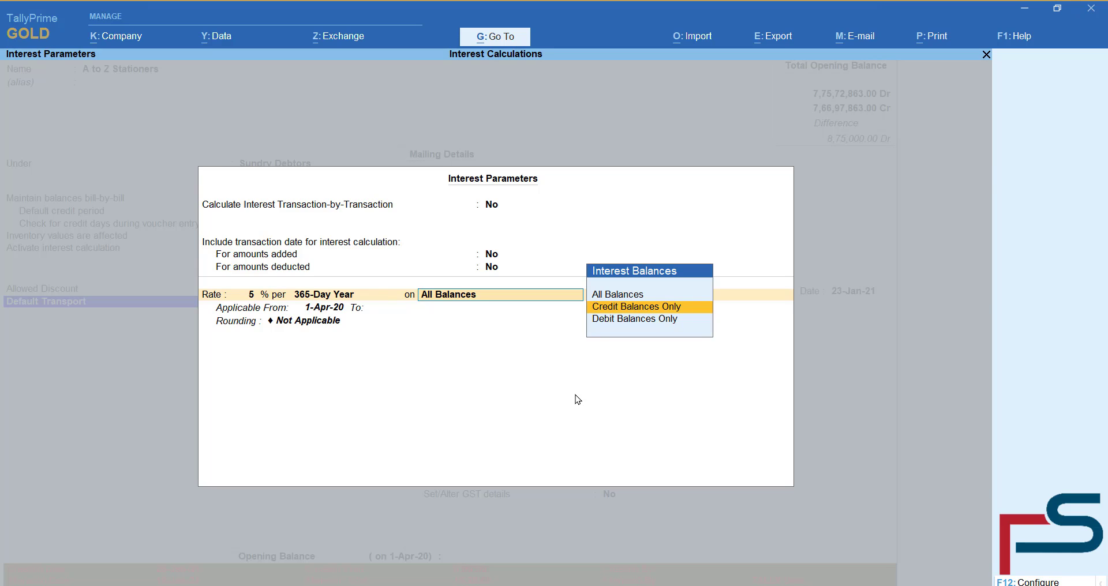
pyautogui.press('Down')
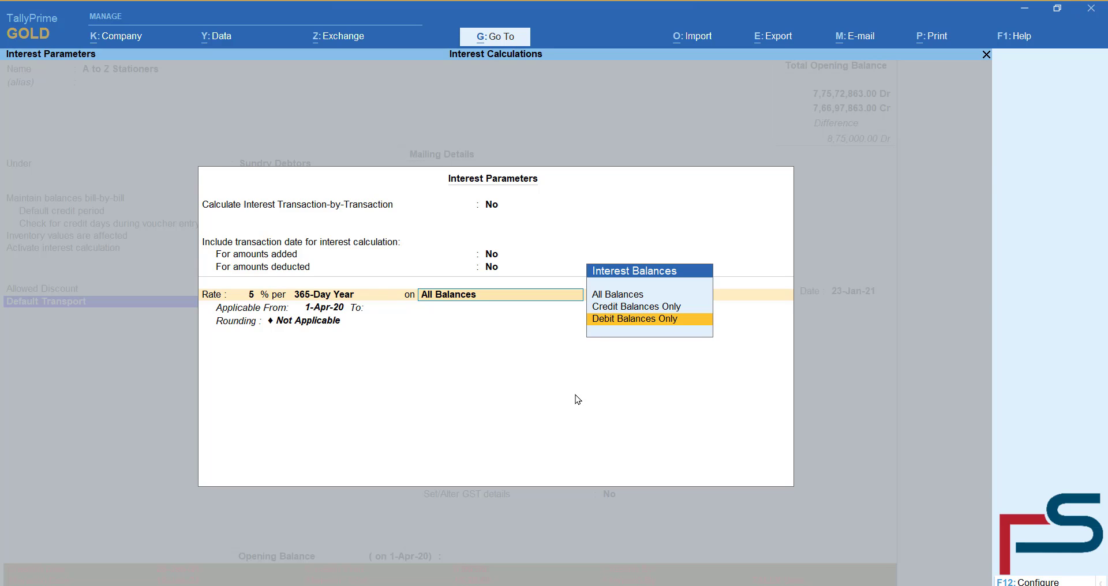
pyautogui.press('Up')
pyautogui.press('Up')
pyautogui.press('Return')
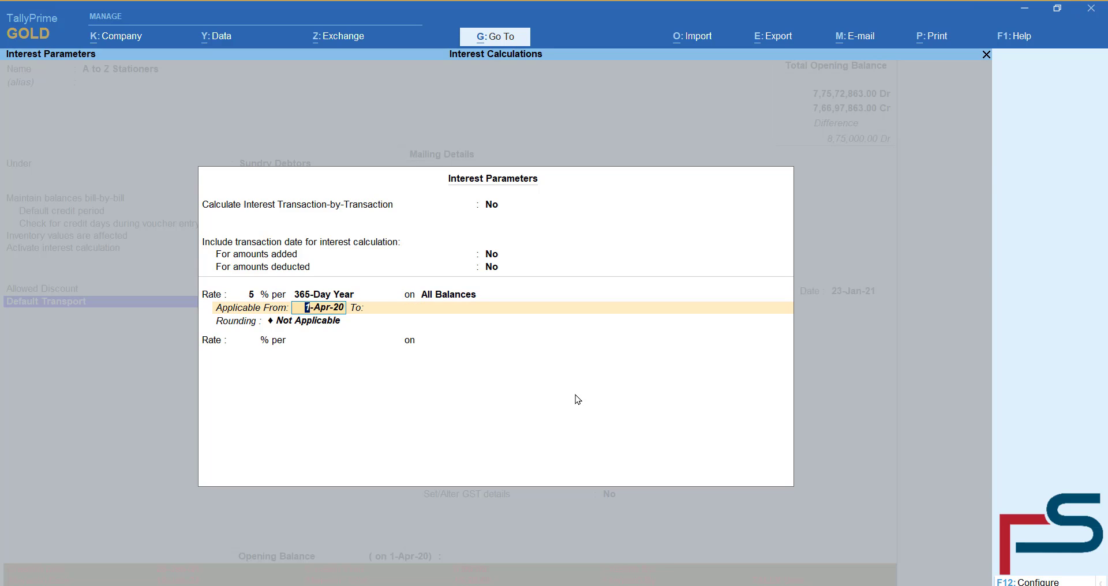
# Make the 5% rate applicable from 1-Apr-20 to 30-Sep-20 with rounding Not Applicable.
pyautogui.press('Return')
pyautogui.write('30')
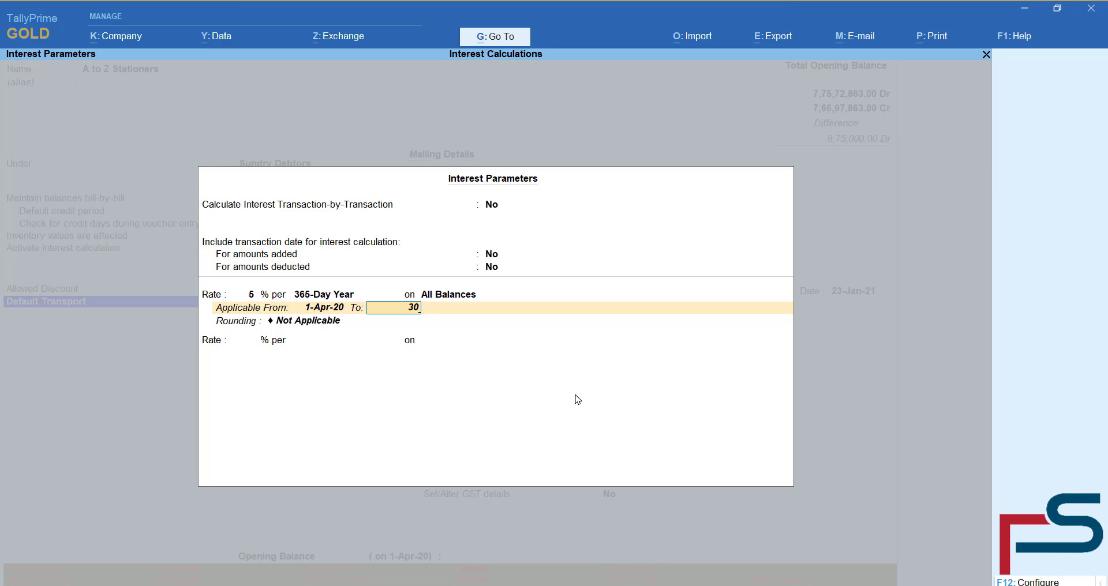
pyautogui.write('-9')
pyautogui.press('Return')
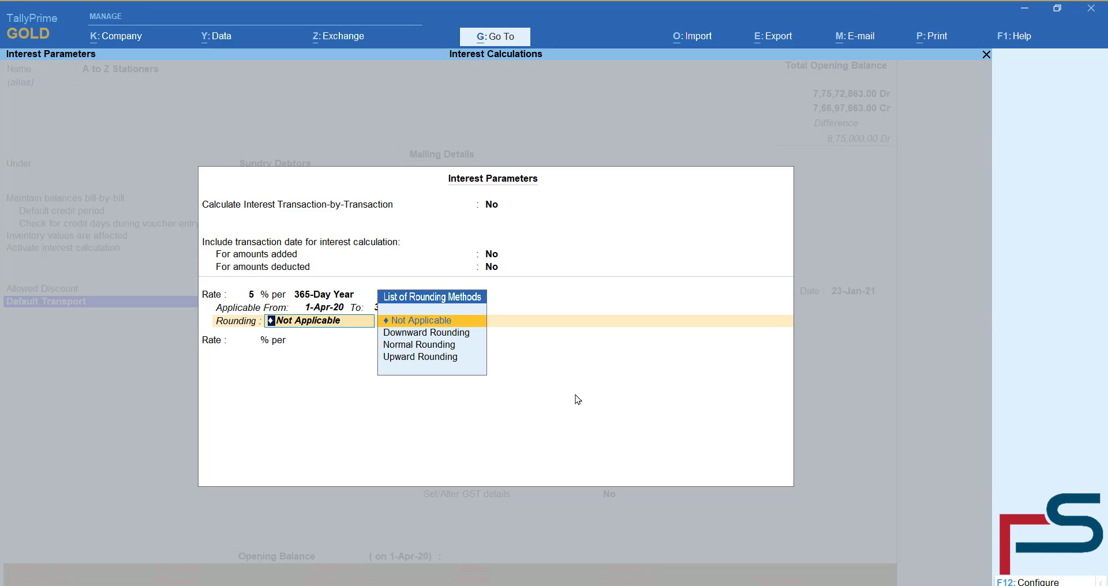
pyautogui.press('Return')
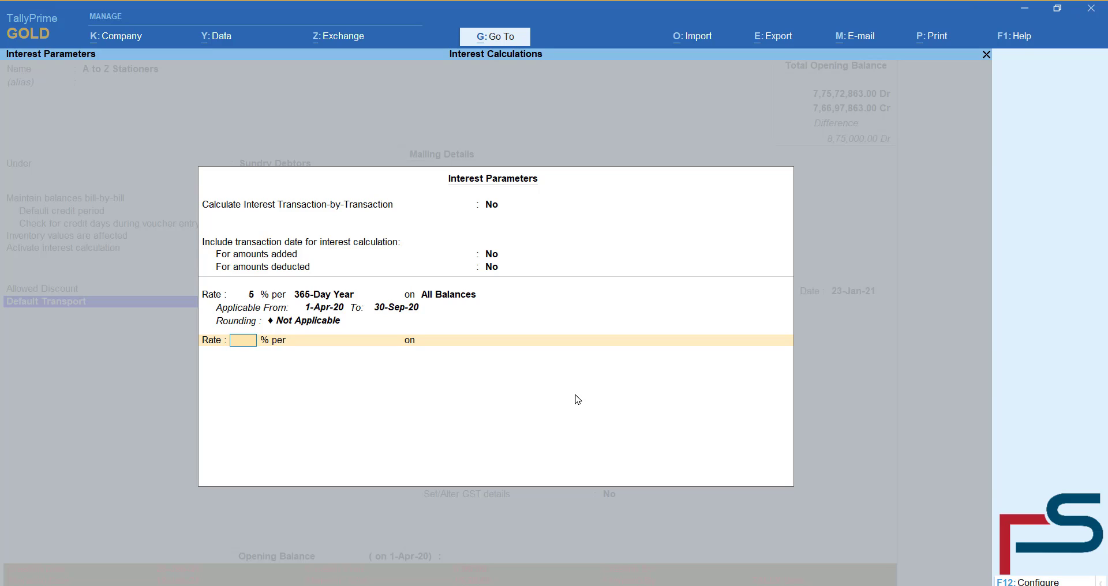
# Add a second rate of 4.50% per 365-Day Year on All Balances from 1-Oct-20 to 31-Mar-21, without rounding.
pyautogui.write('4.50')
pyautogui.press('Return')
pyautogui.press('Down')
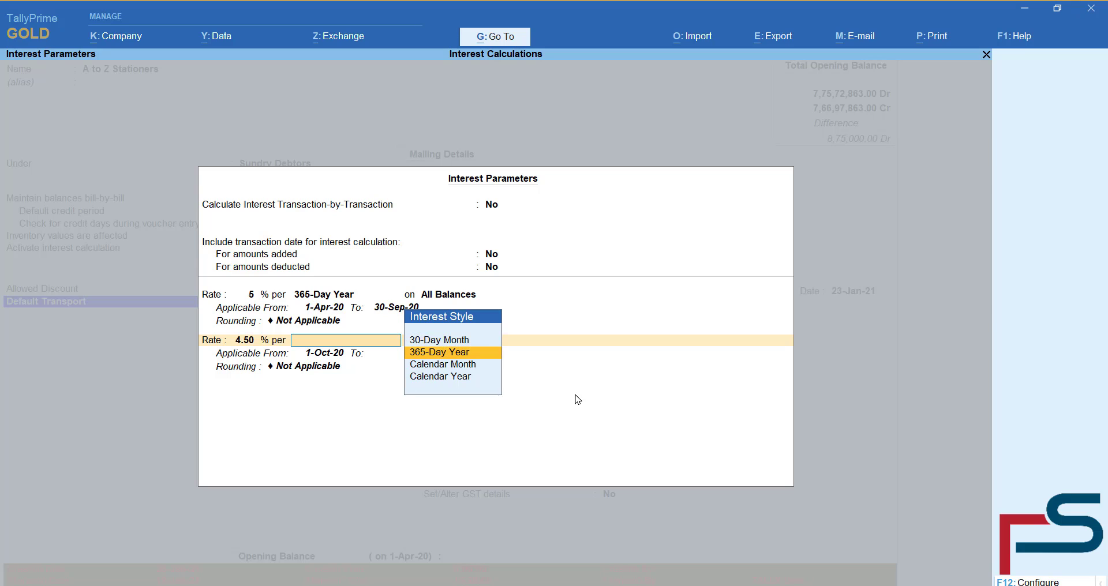
pyautogui.press('Return')
pyautogui.press('Return')
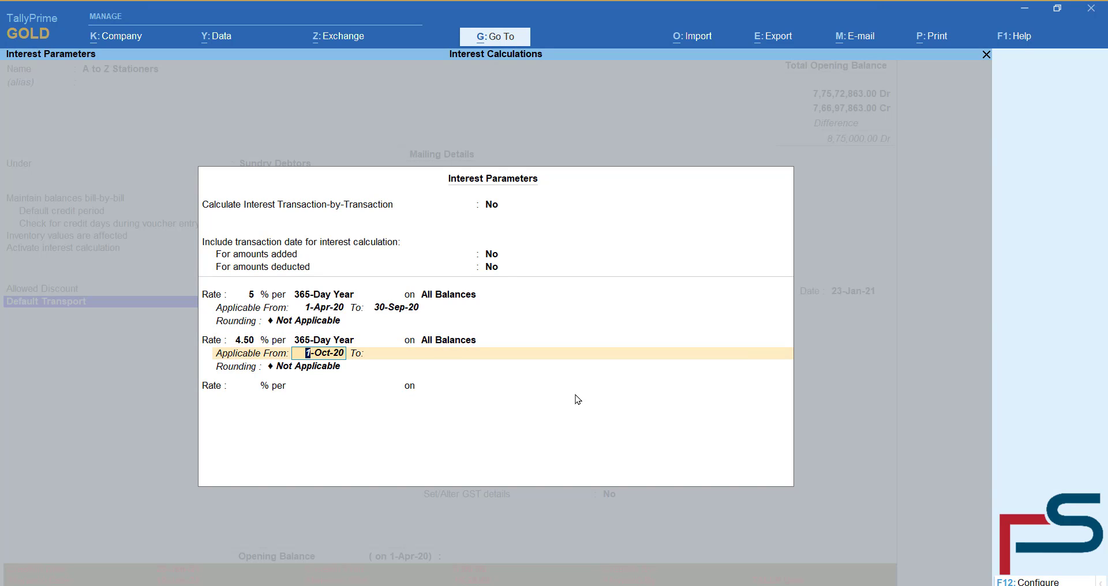
pyautogui.press('Return')
pyautogui.write('31-3')
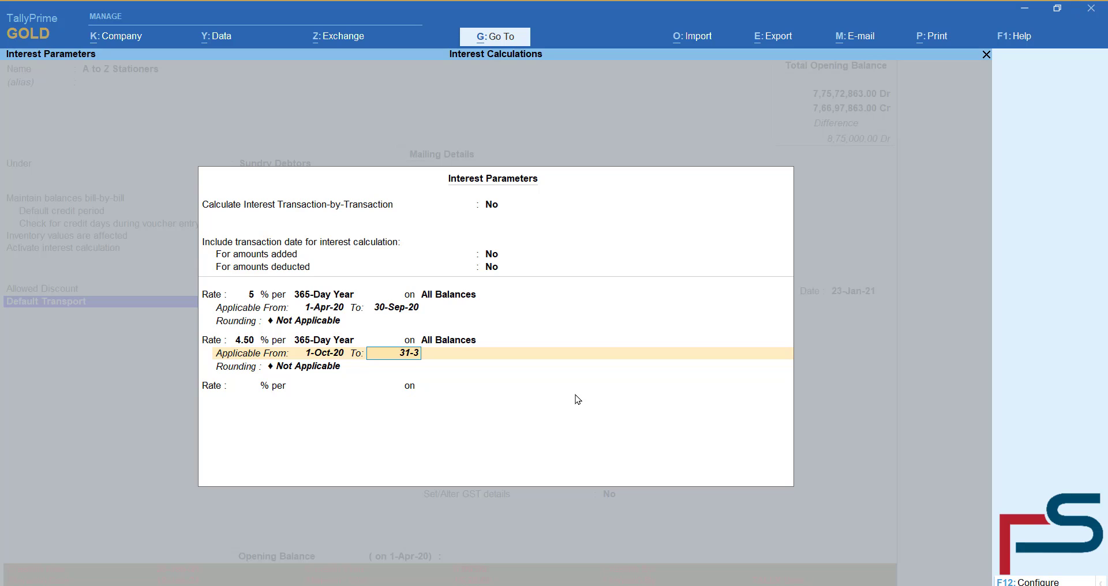
pyautogui.press('Return')
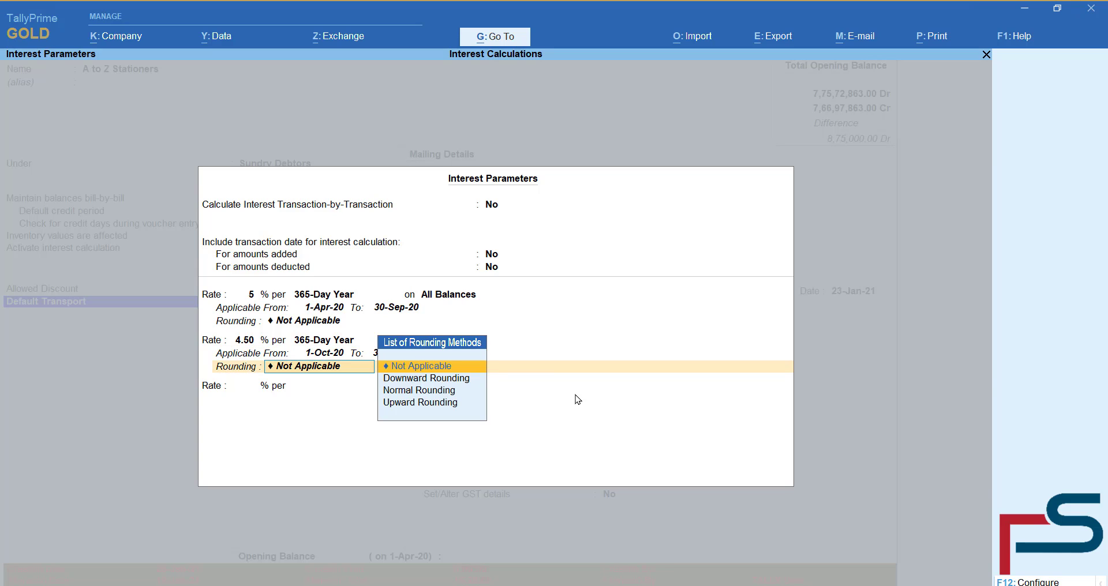
pyautogui.press('Return')
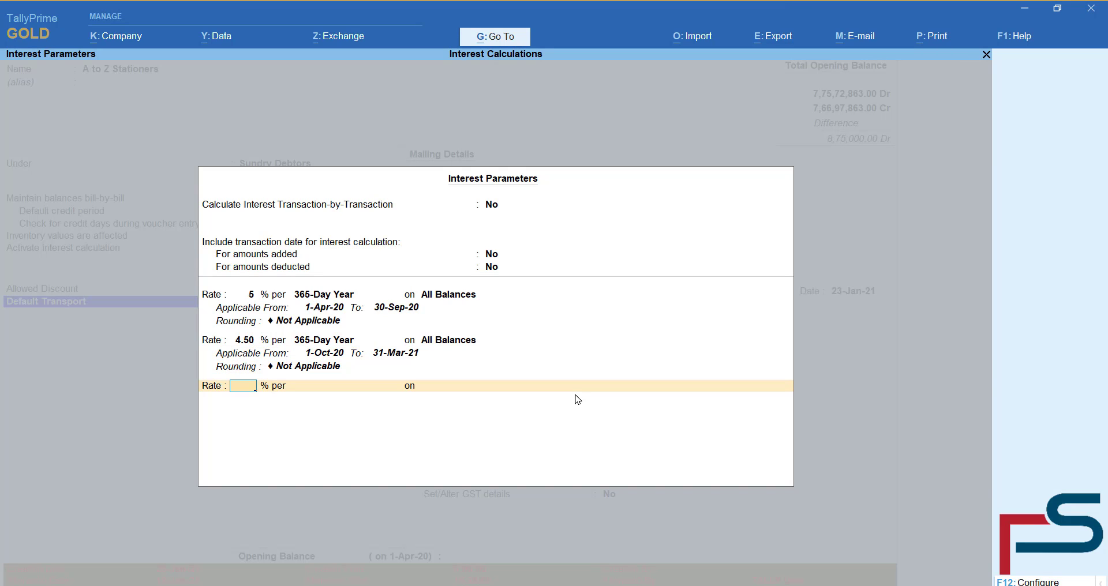
# Remove the second interest rate of 4.50% and return to the applicable period of the 5% rate.
pyautogui.press('BackSpace')
pyautogui.press('BackSpace')
pyautogui.press('BackSpace')
pyautogui.press('BackSpace')
pyautogui.press('BackSpace')
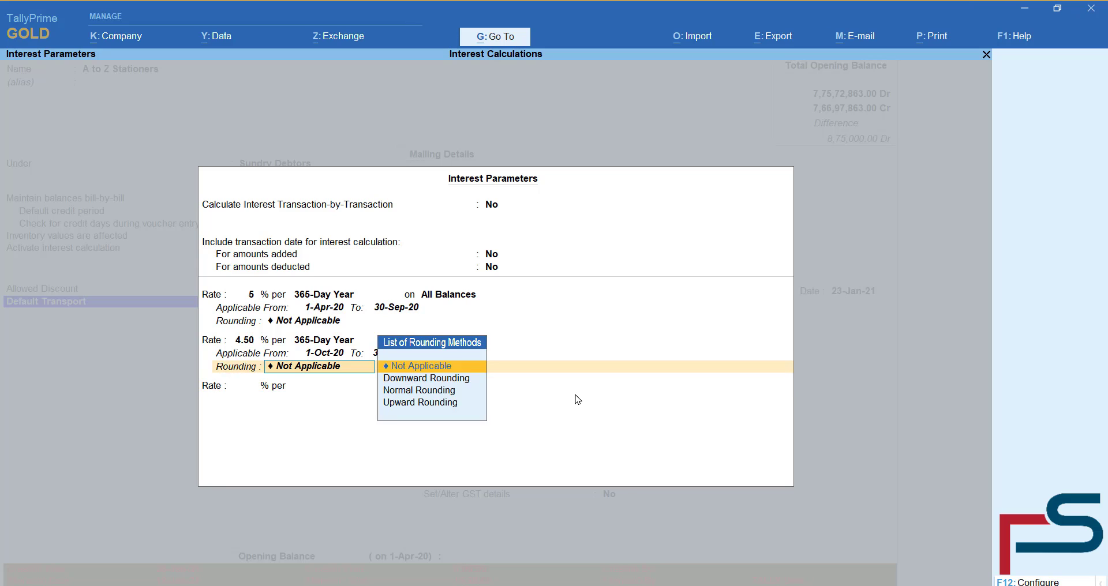
pyautogui.press('BackSpace')
pyautogui.press('BackSpace')
pyautogui.press('BackSpace')
pyautogui.press('BackSpace')
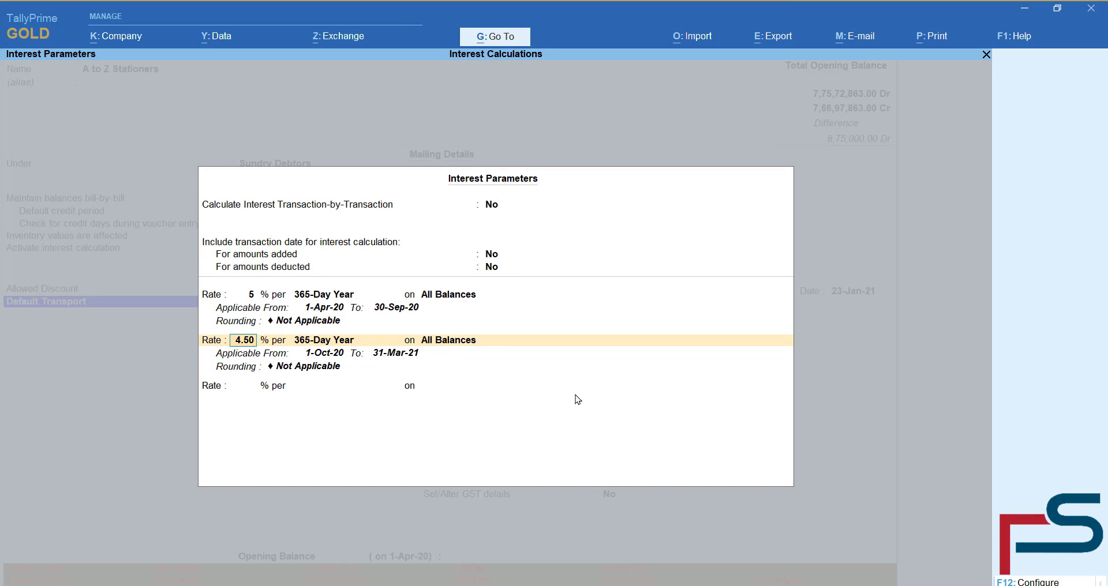
pyautogui.press('BackSpace')
pyautogui.press('BackSpace')
pyautogui.press('BackSpace')
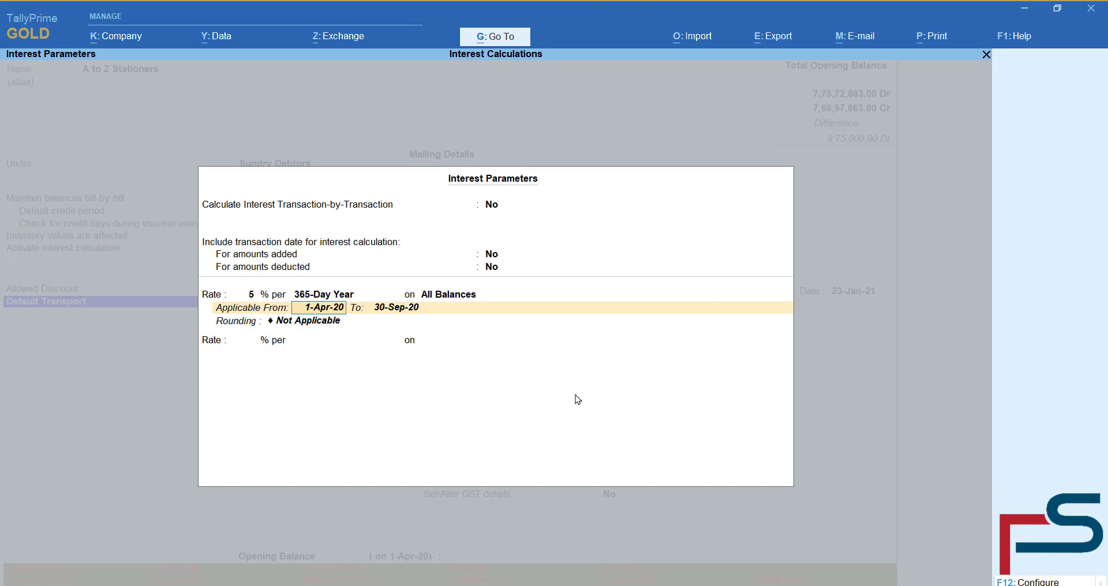
# Clear the end date of the 5% rate and set its rounding method to Normal Rounding.
pyautogui.press('Return')
pyautogui.press('Return')
pyautogui.press('Return')
pyautogui.press('Down')
pyautogui.press('Down')
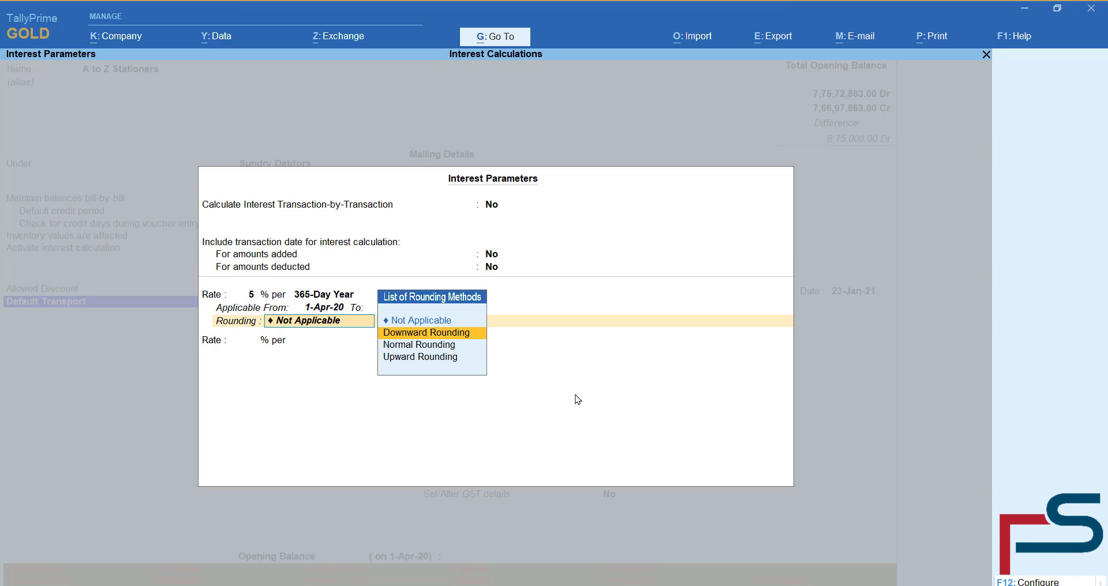
pyautogui.press('Return')
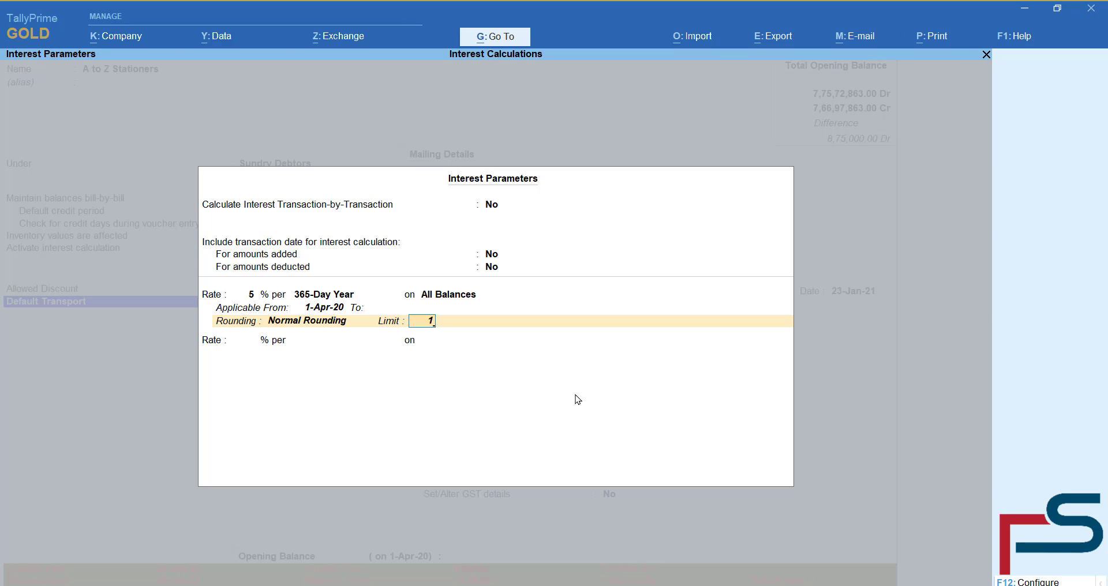
# Set the rounding limit to 1, accept the interest parameters and save the A to Z Stationers ledger.
pyautogui.write('1')
pyautogui.press('Return')
pyautogui.press('Return')
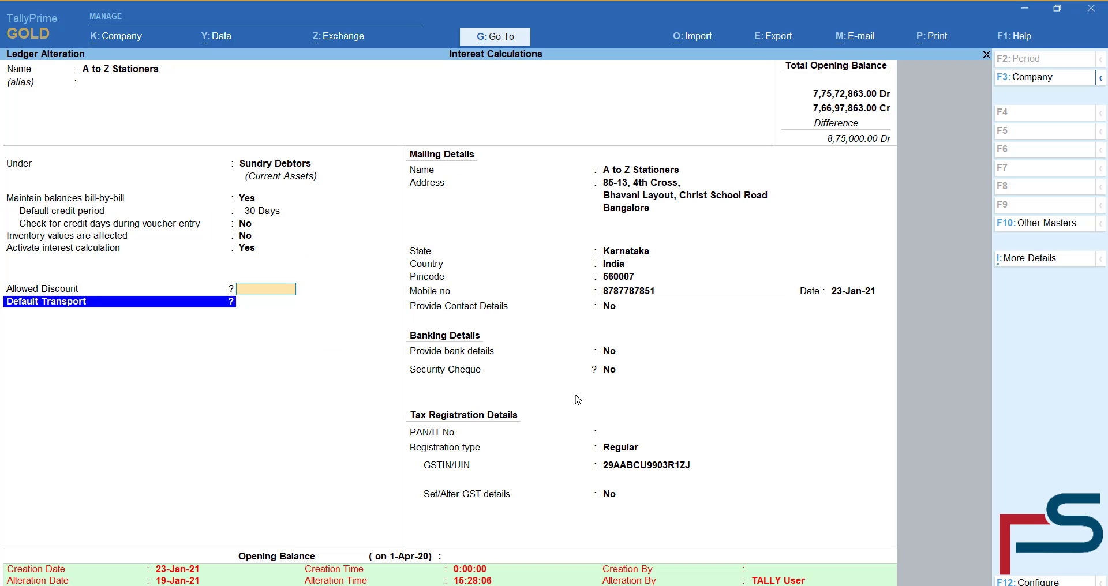
pyautogui.press('ctrl')
pyautogui.hotkey('ctrl', 'a')
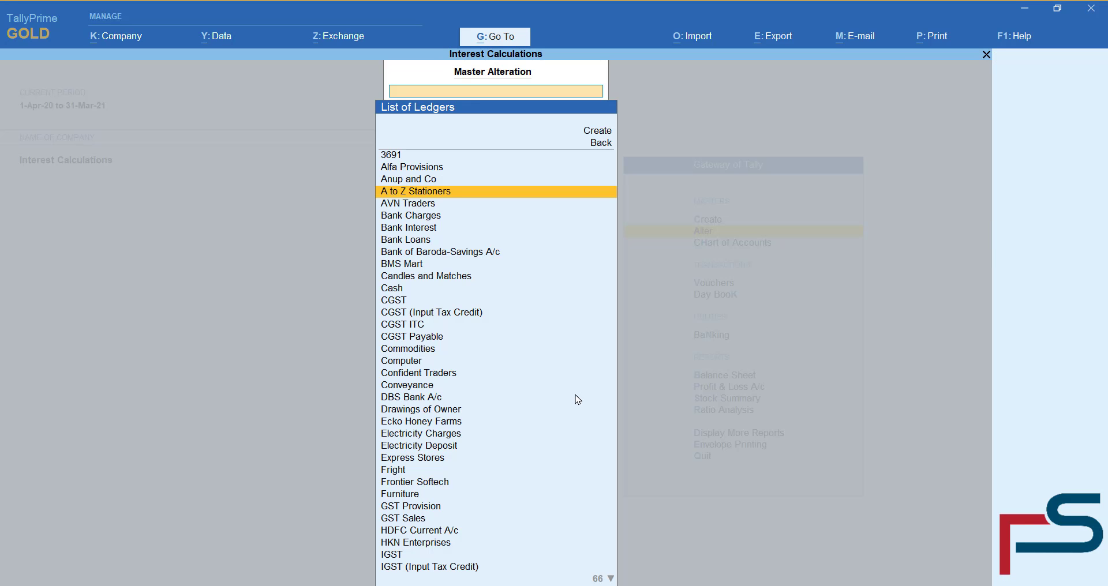
# Open the Bank Loans ledger for alteration and activate its interest calculation.
pyautogui.press('Down')
pyautogui.press('Down')
pyautogui.press('Down')
pyautogui.press('Down')
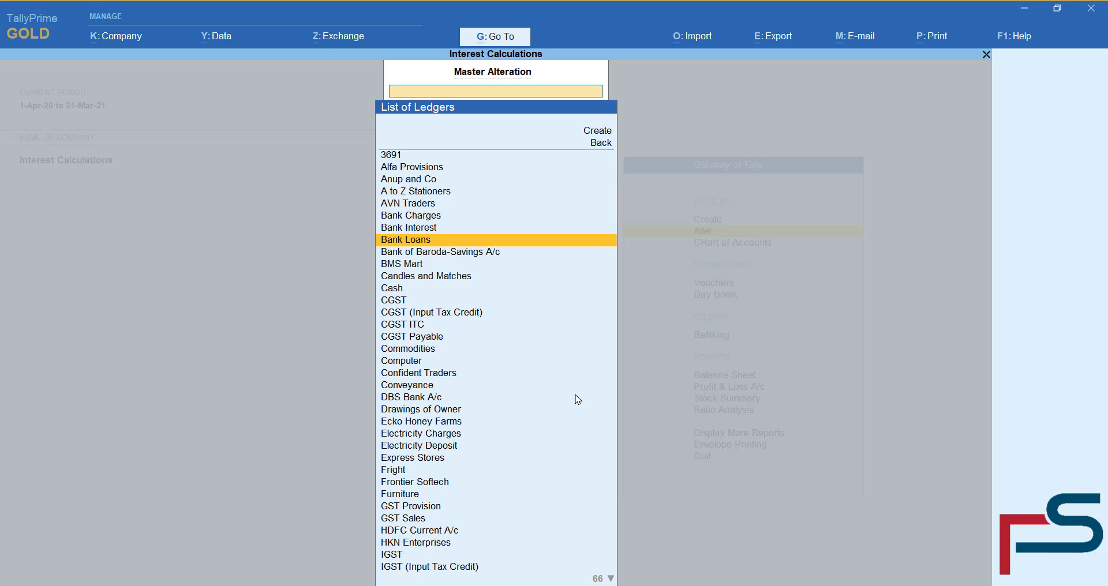
pyautogui.press('Return')
pyautogui.press('Return')
pyautogui.press('Return')
pyautogui.press('Return')
pyautogui.write('y')
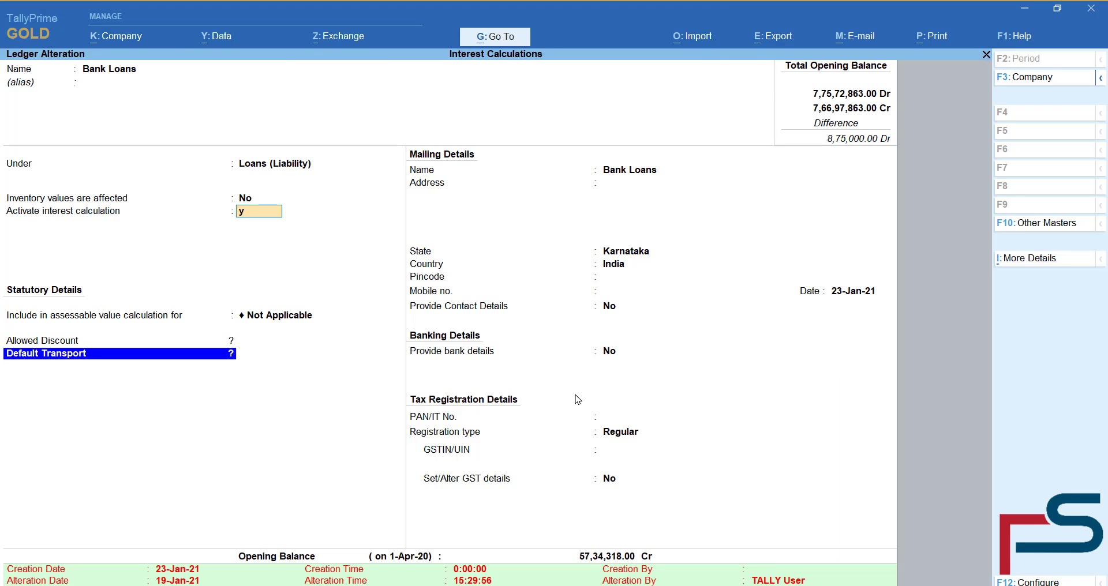
pyautogui.press('Return')
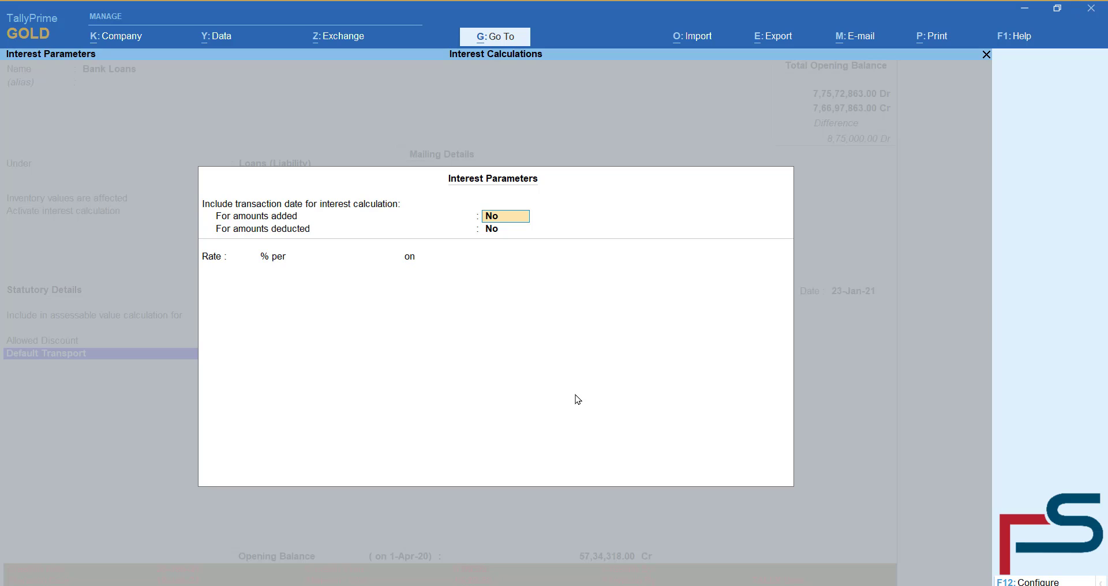
# Keep transaction dates excluded for amounts added and deducted, and set the Bank Loans interest rate to 7.5% per 365-Day Year.
pyautogui.press('Return')
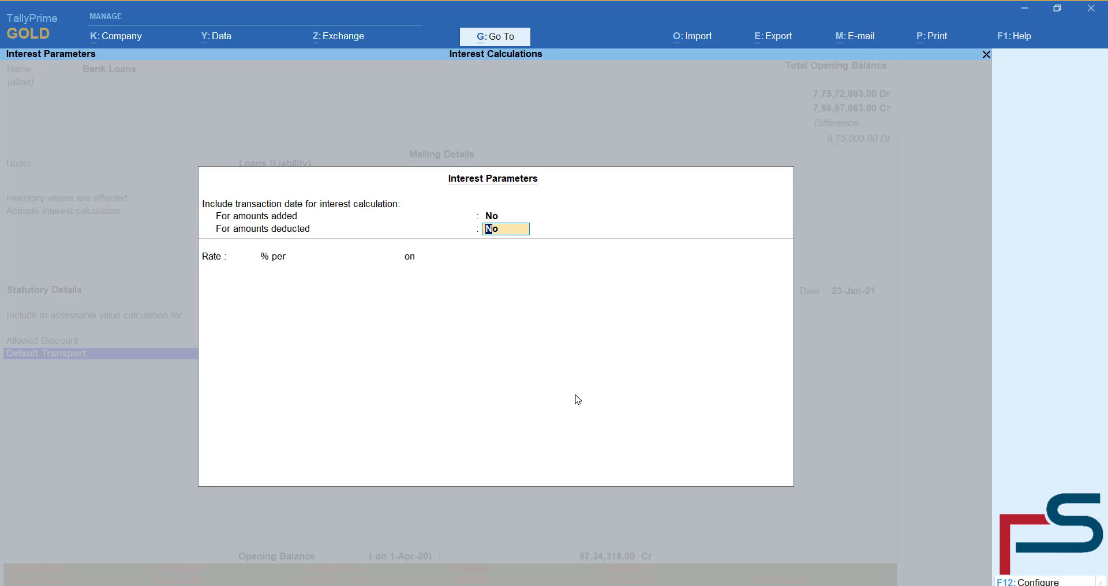
pyautogui.press('BackSpace')
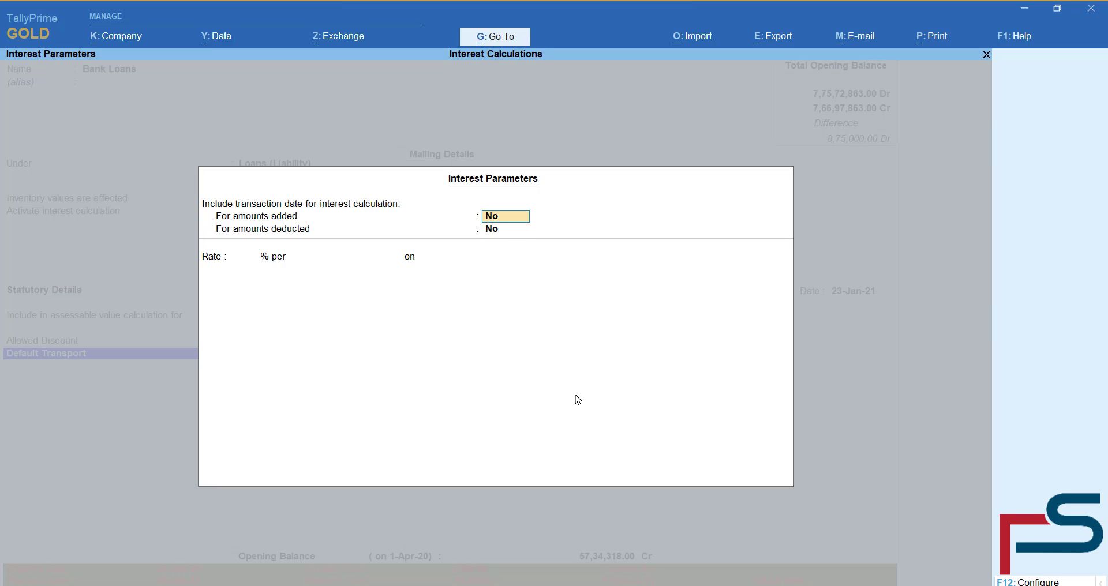
pyautogui.press('Return')
pyautogui.press('Return')
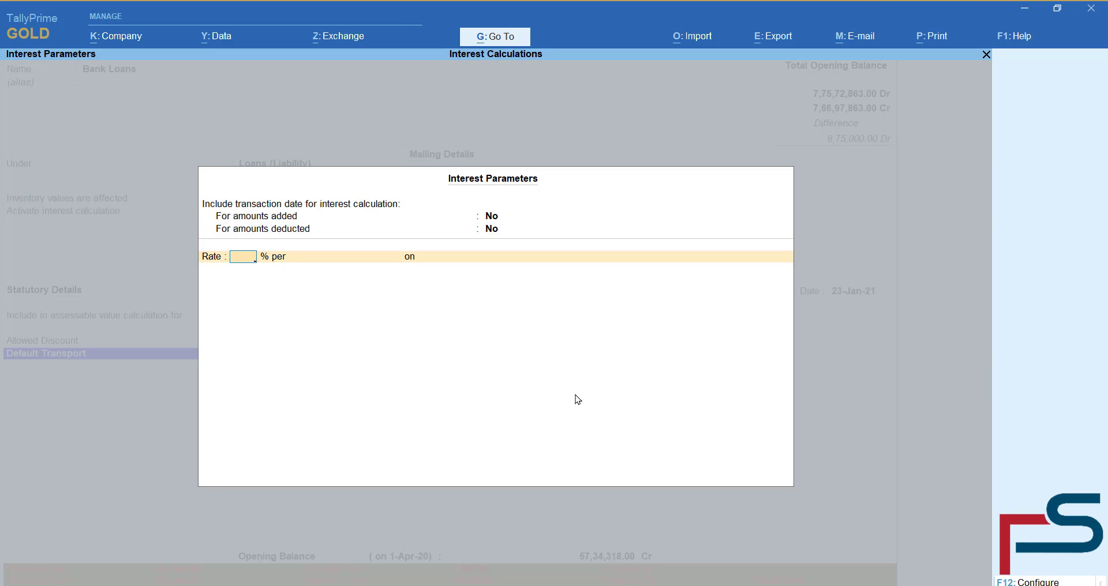
pyautogui.write('7.5')
pyautogui.press('Return')
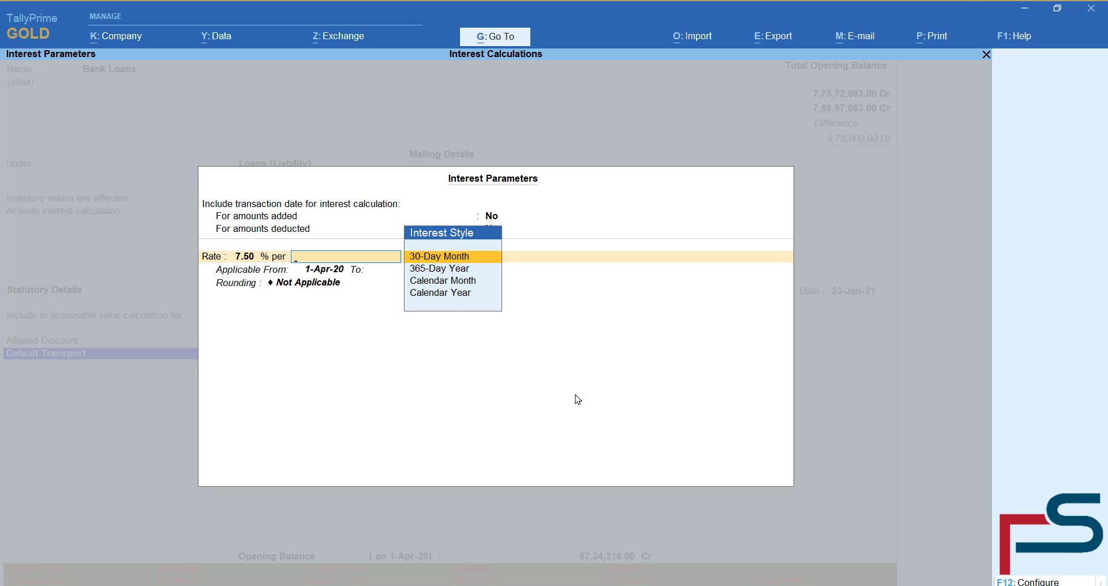
pyautogui.press('Down')
pyautogui.press('Down')
pyautogui.press('Down')
pyautogui.press('Up')
pyautogui.press('Up')
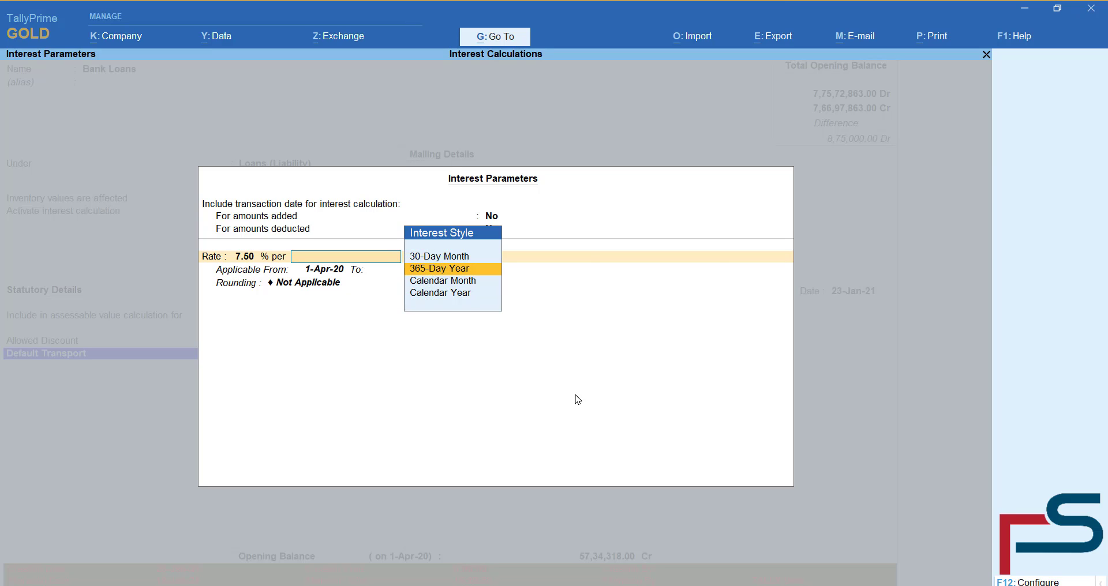
pyautogui.press('Return')
# Keep the rate applicable from 1-Apr-20 without an end date or rounding, and save the Bank Loans ledger.
pyautogui.press('Return')
pyautogui.press('Return')
pyautogui.press('Return')
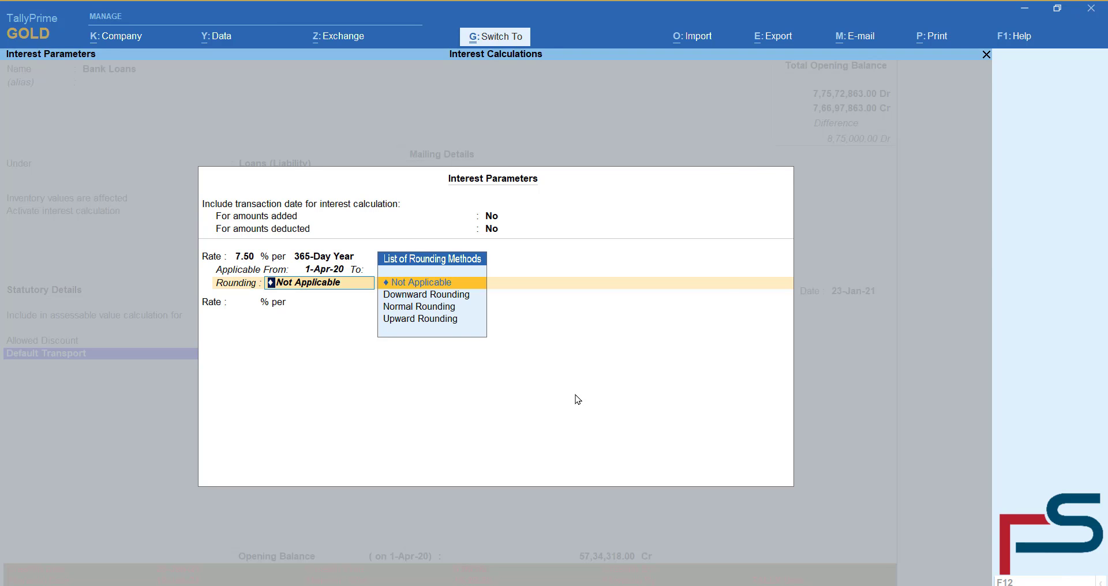
pyautogui.press('Return')
pyautogui.press('Return')
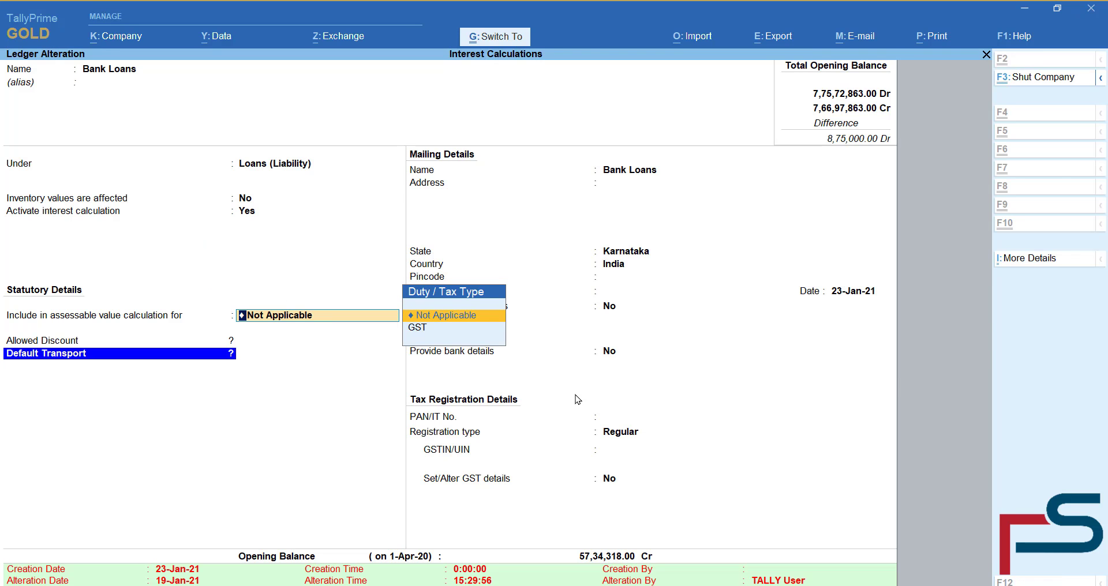
pyautogui.hotkey('ctrl', 'a')
pyautogui.press('Escape')
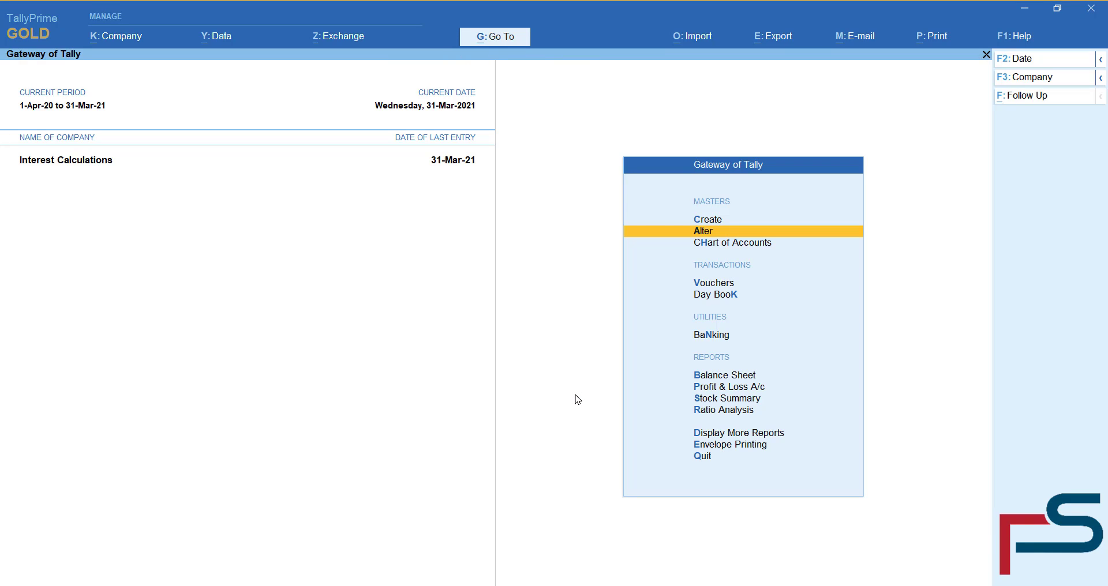
pyautogui.hotkey('alt', 'g')
pyautogui.write('Int')
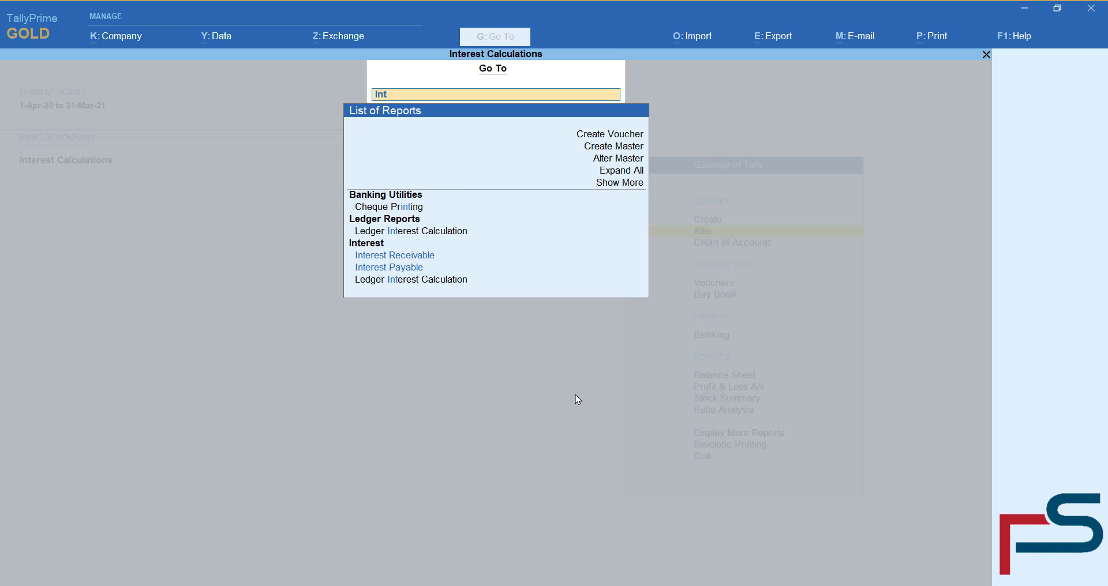
pyautogui.write('ere')
pyautogui.press('Down')
pyautogui.press('Down')
pyautogui.press('Down')
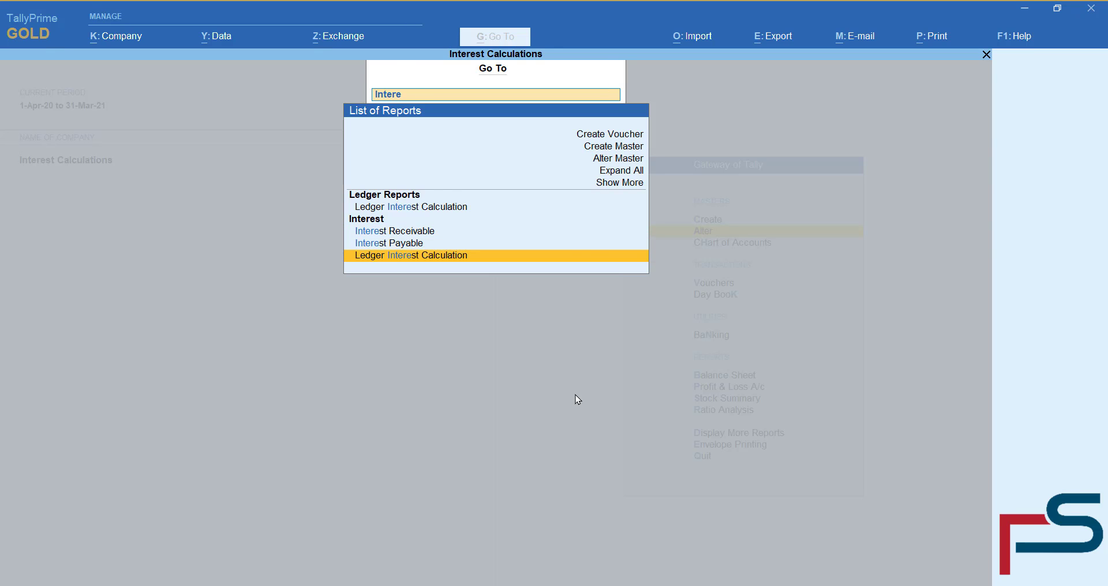
pyautogui.press('Return')
pyautogui.press('Escape')
pyautogui.press('Up')
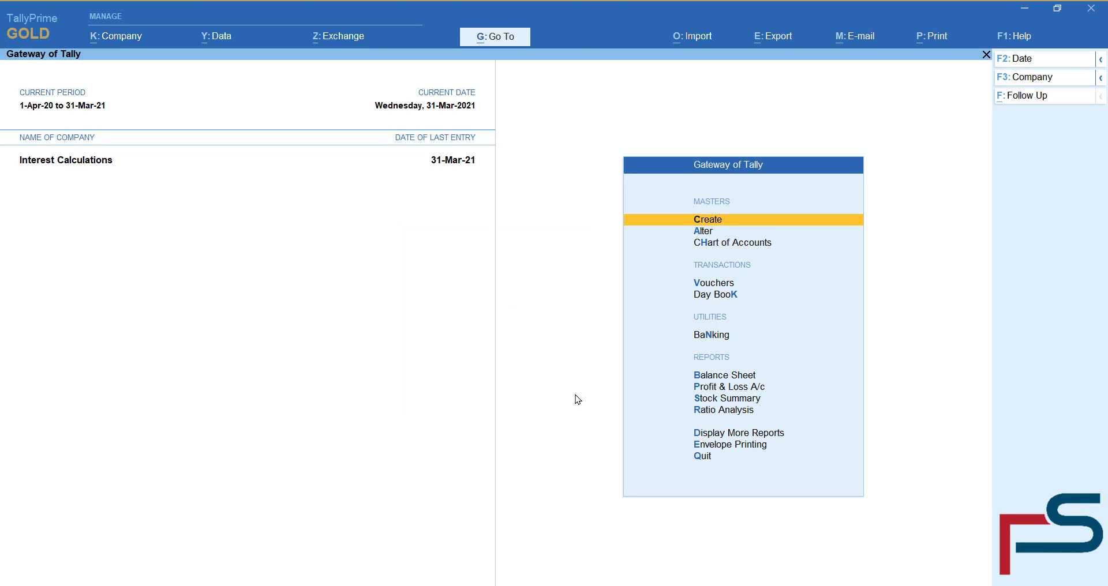
# Go to the Interest Calculations reports within Statements of Accounts.
pyautogui.press('d')
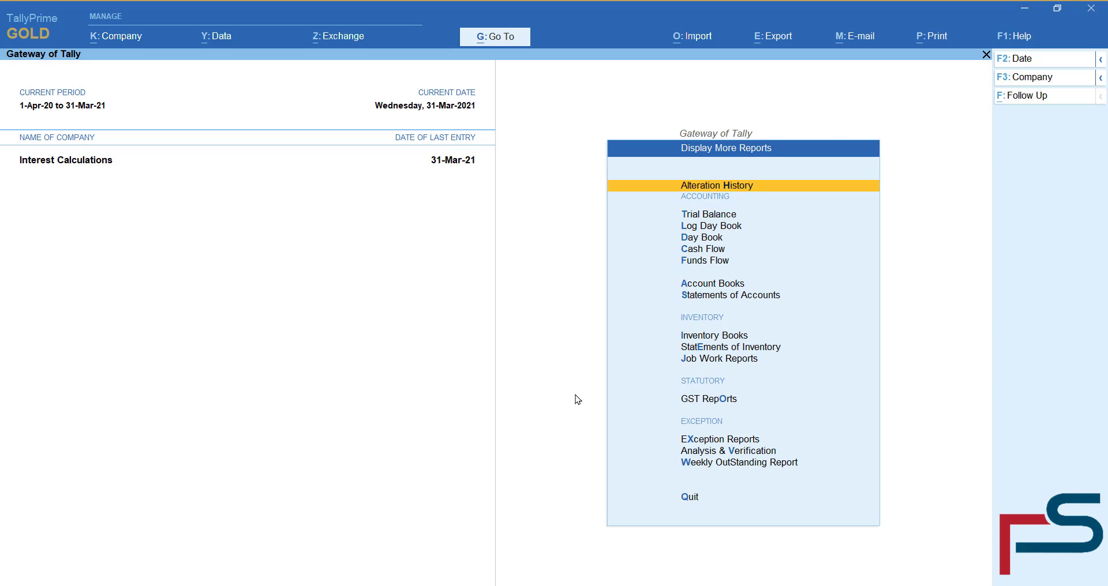
pyautogui.press('Down')
pyautogui.press('Down')
pyautogui.press('Down')
pyautogui.press('Down')
pyautogui.press('Down')
pyautogui.press('Down')
pyautogui.press('Down')
pyautogui.press('Return')
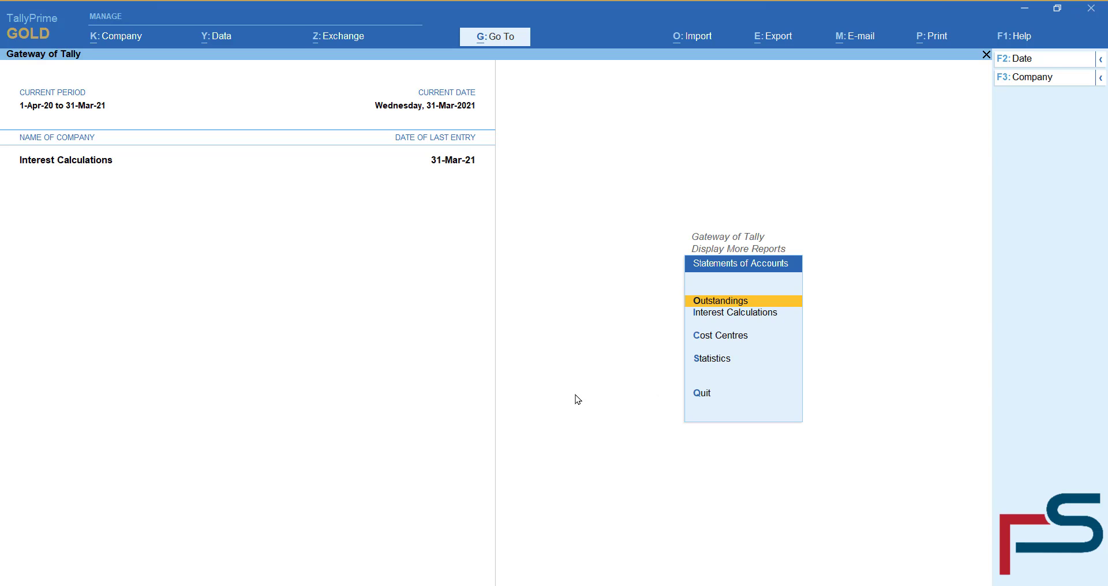
pyautogui.press('Down')
pyautogui.press('Return')
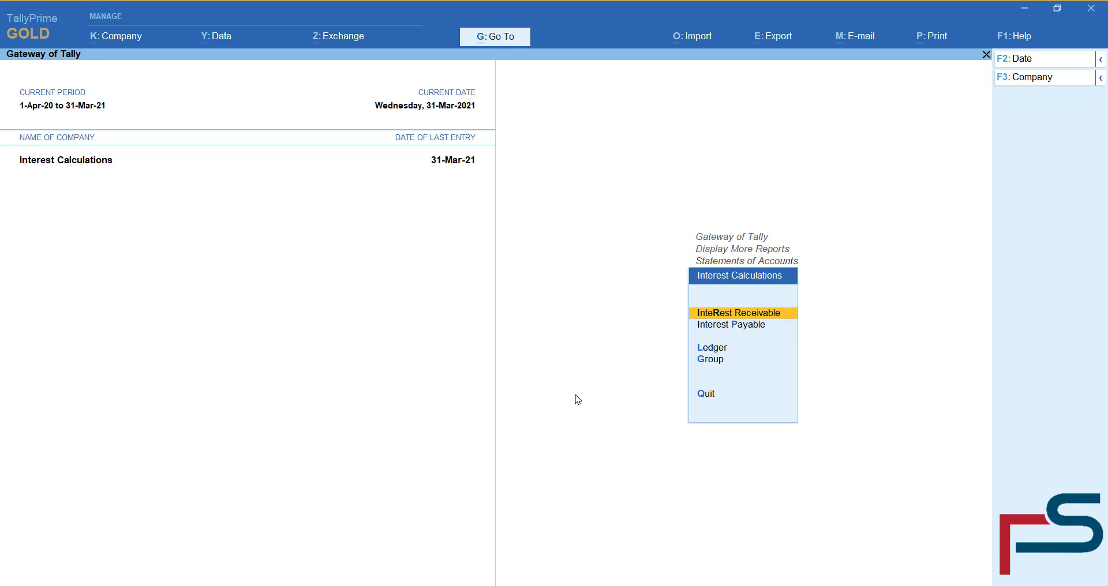
# View the Interest Receivable report down to the individual Sundry Debtors ledgers, and return to the interest report choices.
pyautogui.press('Return')
pyautogui.press('Return')
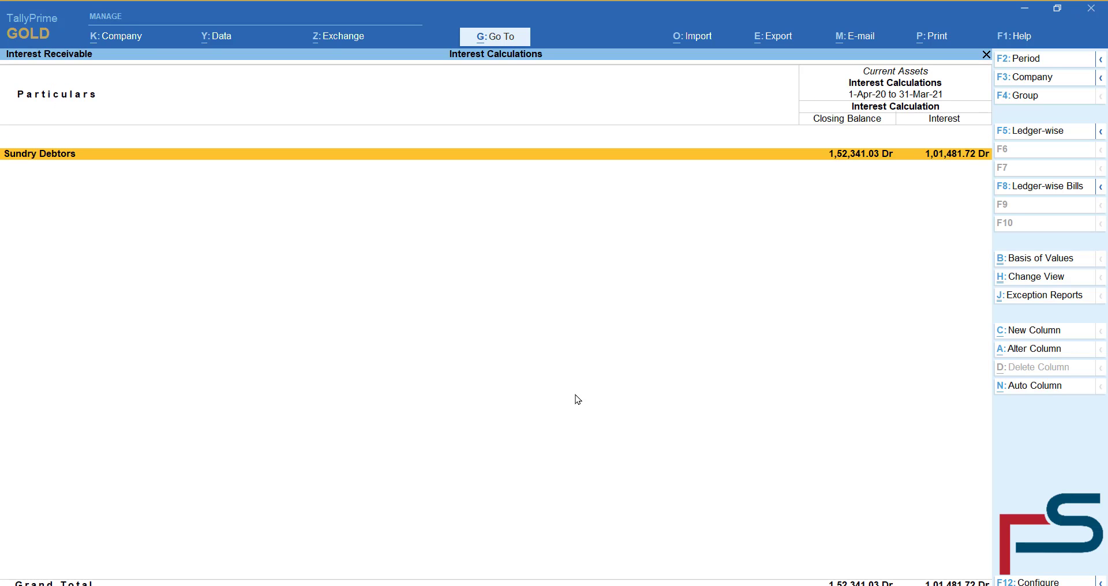
pyautogui.press('Return')
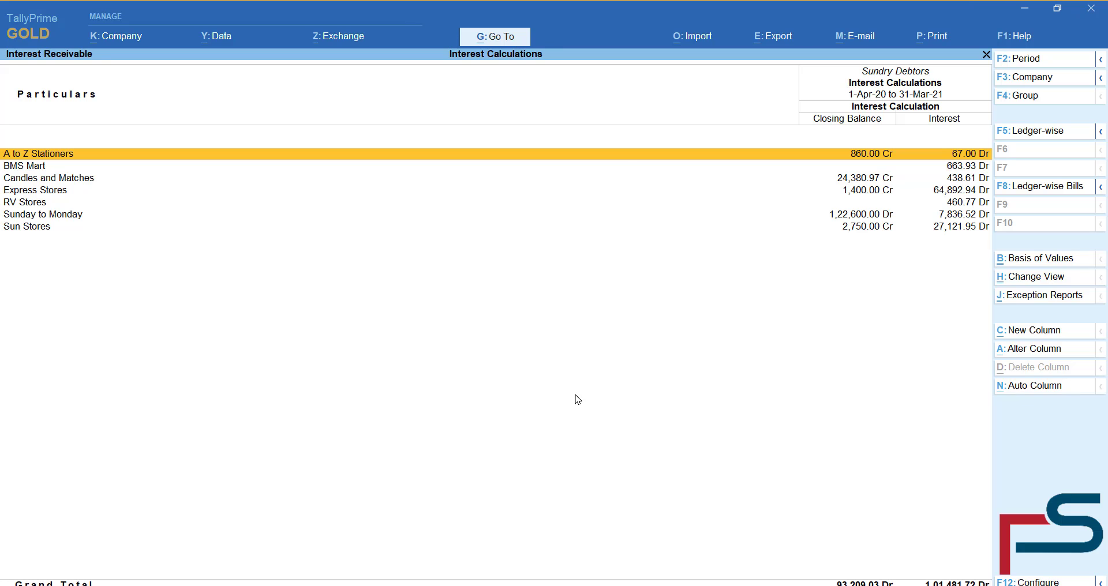
pyautogui.press('Escape')
pyautogui.press('Escape')
pyautogui.press('Escape')
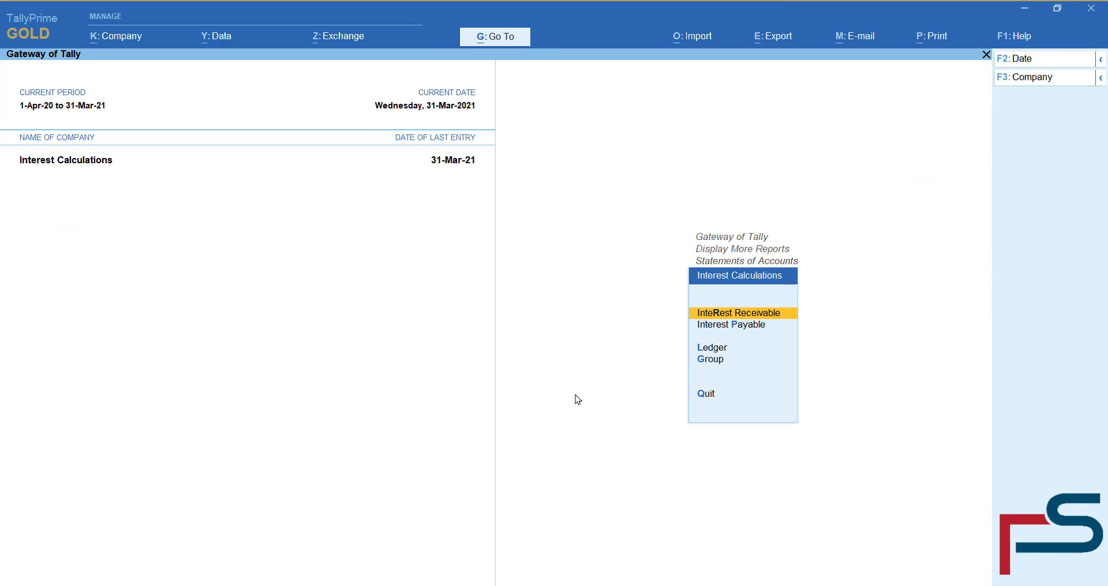
# View the Interest Payable report in detailed form, go through its groups down to Sundry Creditors, and close it.
pyautogui.press('Down')
pyautogui.press('Return')
pyautogui.hotkey('alt', 'F5')
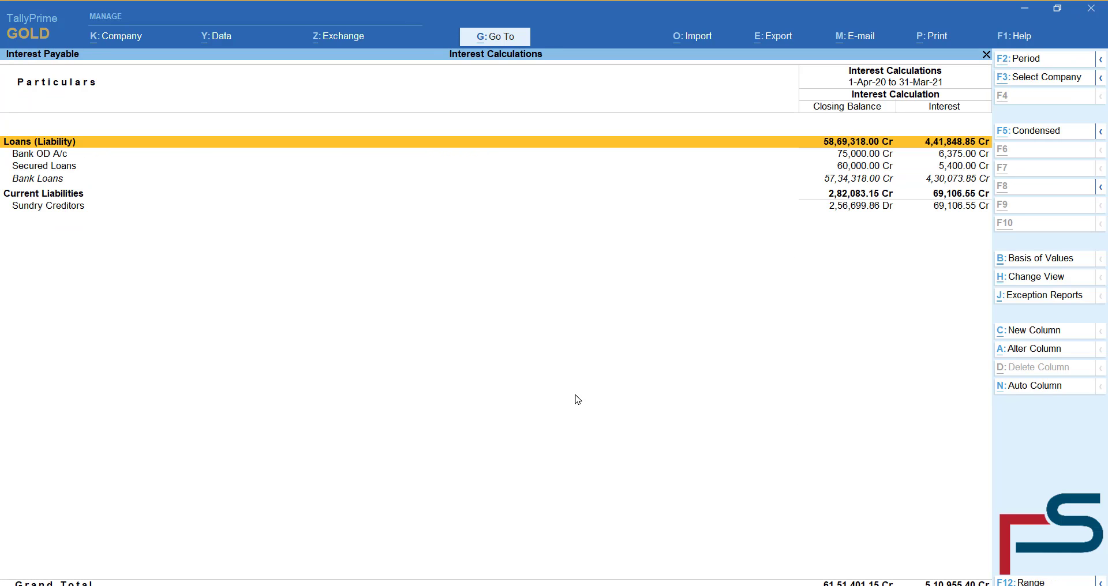
pyautogui.press('Down')
pyautogui.press('Down')
pyautogui.press('Down')
pyautogui.press('Down')
pyautogui.press('Down')
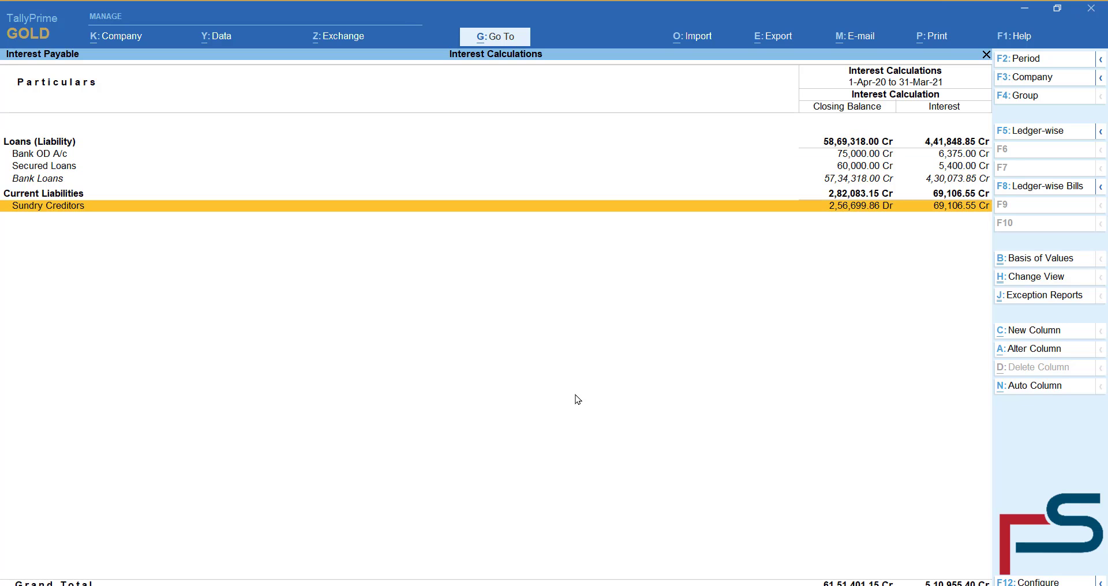
pyautogui.hotkey('shift', 'Return')
pyautogui.press('Escape')
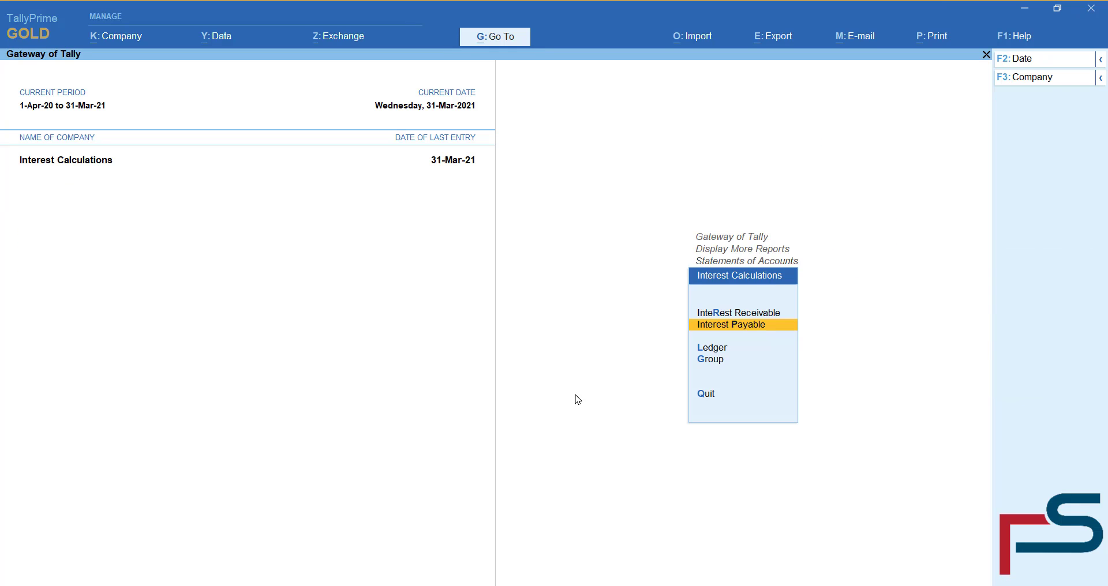
# Display the ledger interest calculation for A to Z Stationers.
pyautogui.press('Escape')
pyautogui.press('Return')
pyautogui.press('Down')
pyautogui.press('Down')
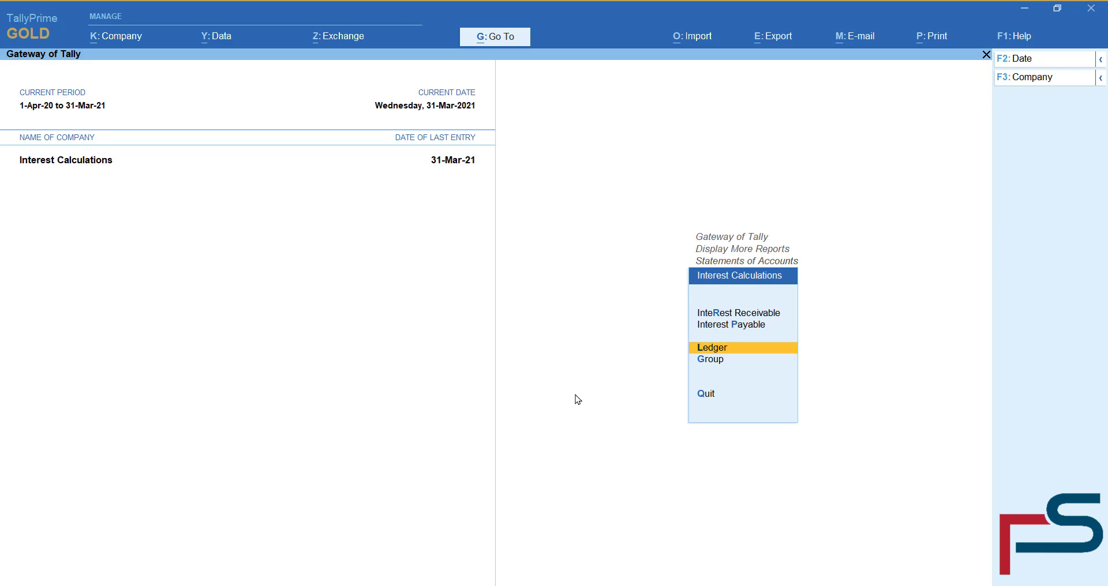
pyautogui.press('Down')
pyautogui.press('Up')
pyautogui.press('Return')
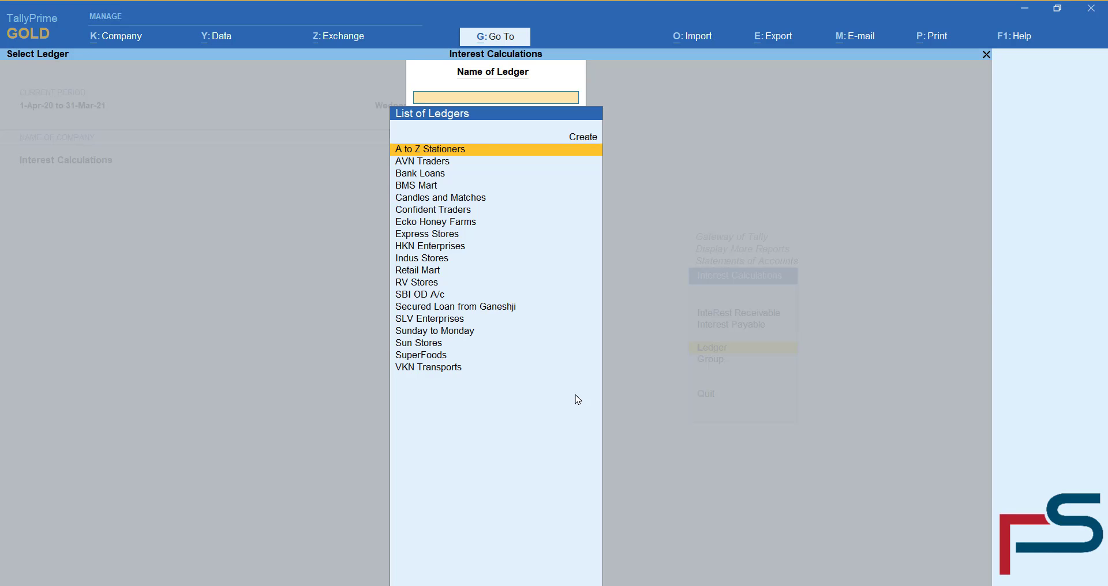
pyautogui.press('Return')
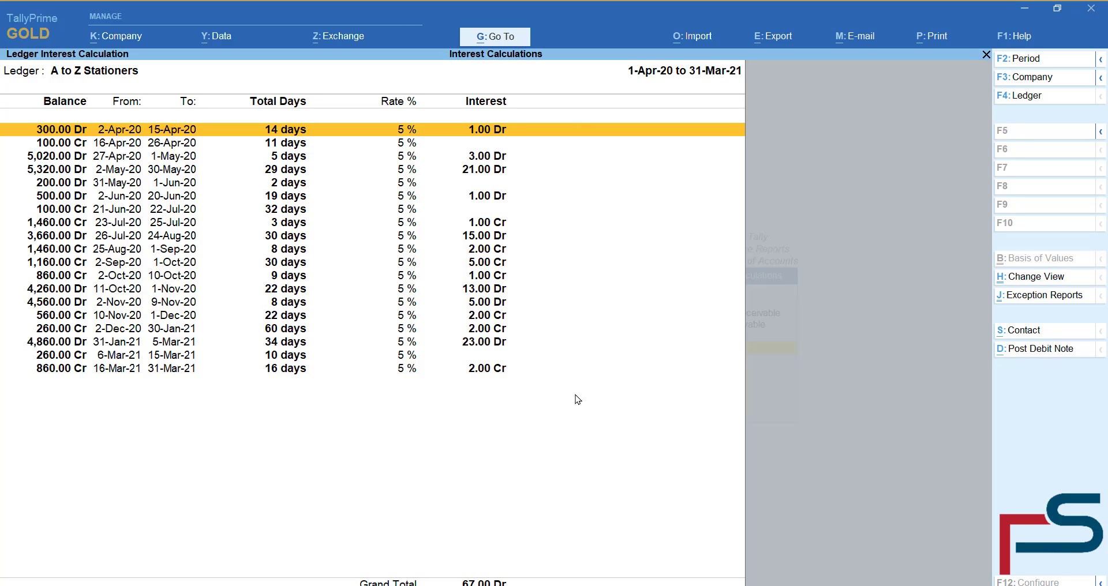
# Display the ledger interest calculations for Bank Loans and for Candles and Matches.
pyautogui.press('Escape')
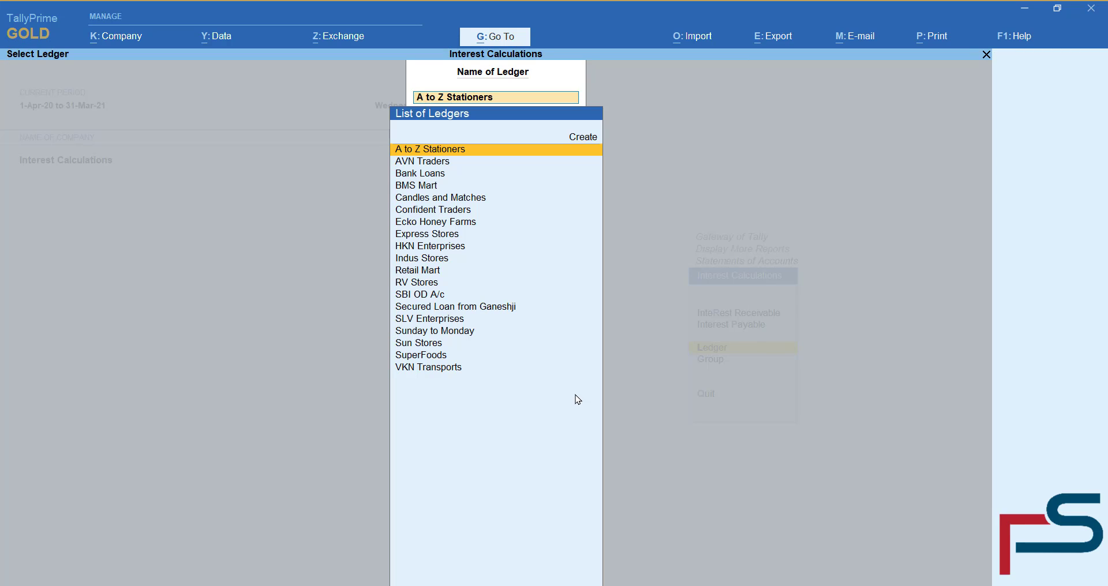
pyautogui.write('Ba')
pyautogui.press('Return')
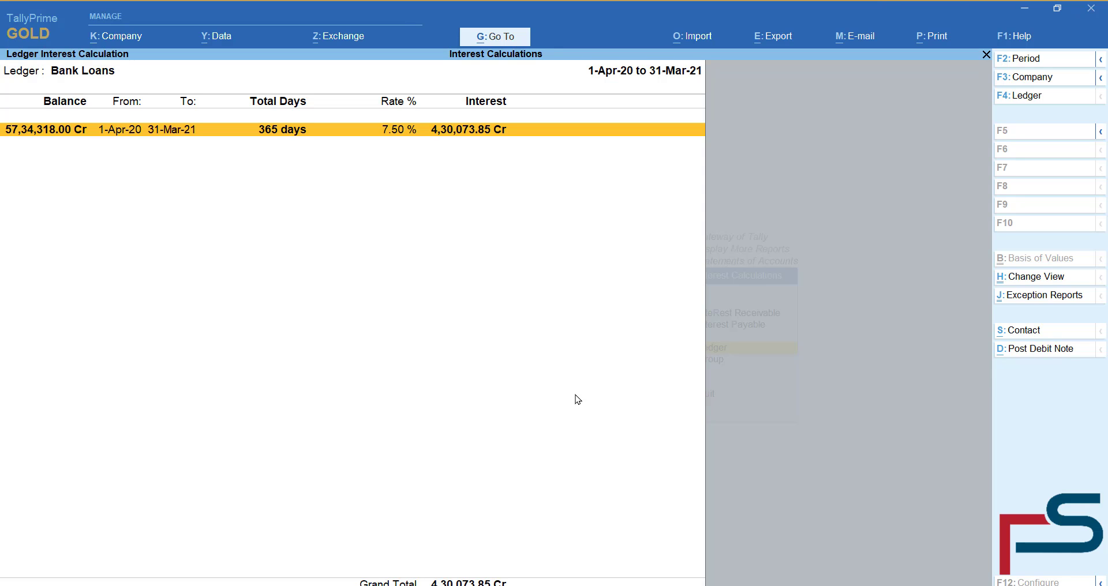
pyautogui.press('Escape')
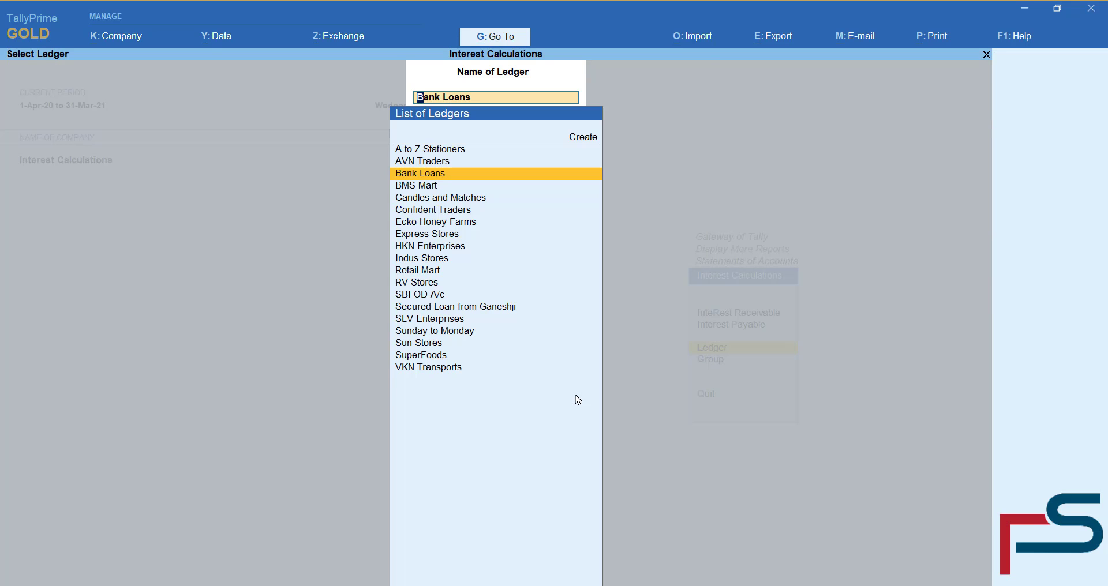
pyautogui.write('Cand')
pyautogui.press('Return')
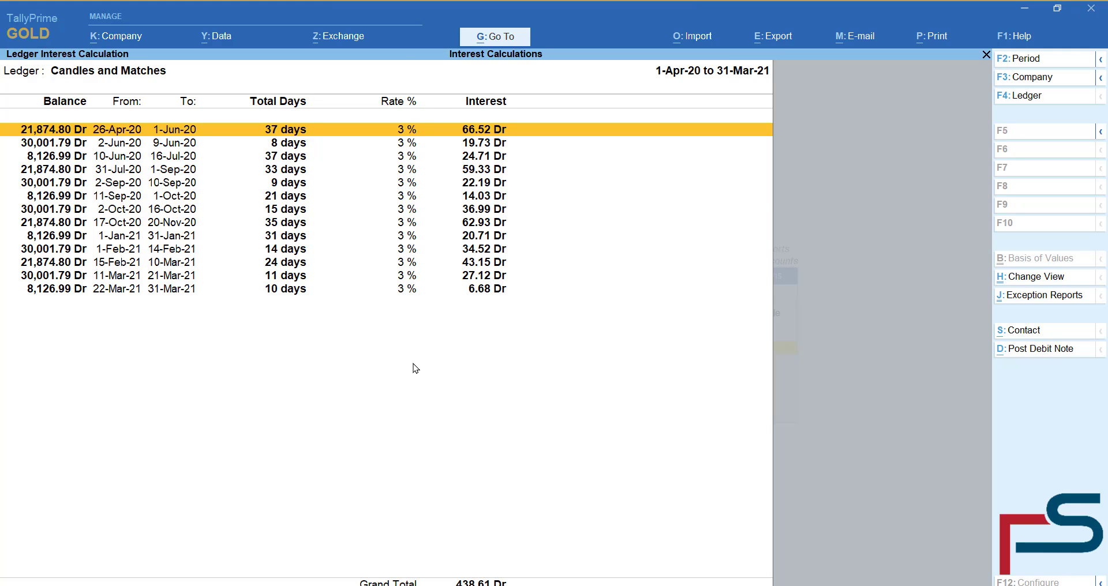
# Leave the interest reports and open the Candles and Matches ledger for alteration.
pyautogui.press('Escape')
pyautogui.press('Escape')
pyautogui.press('Escape')
pyautogui.press('Escape')
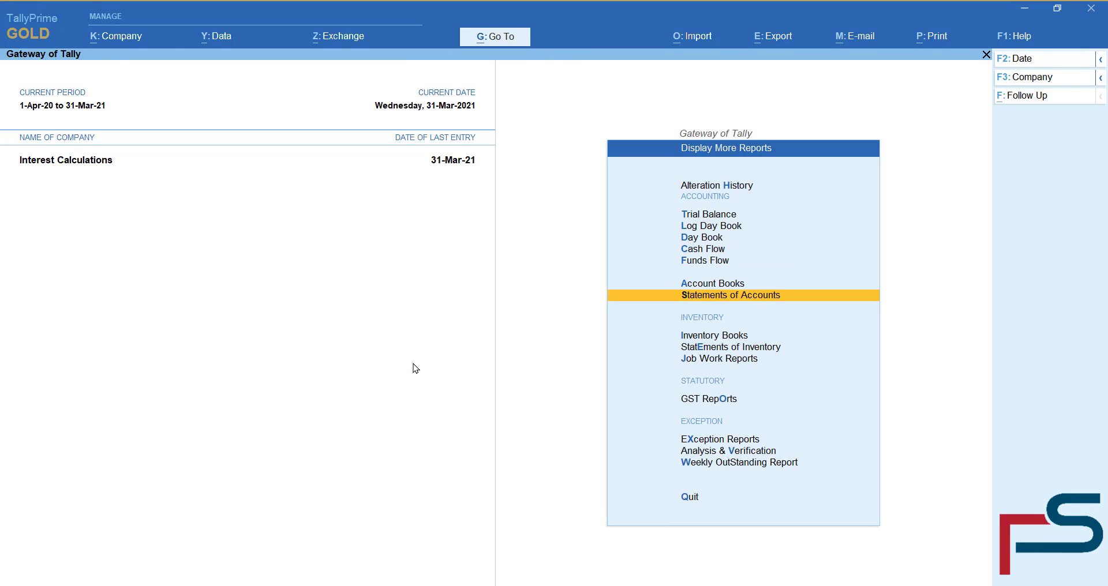
pyautogui.press('Escape')
pyautogui.write('a')
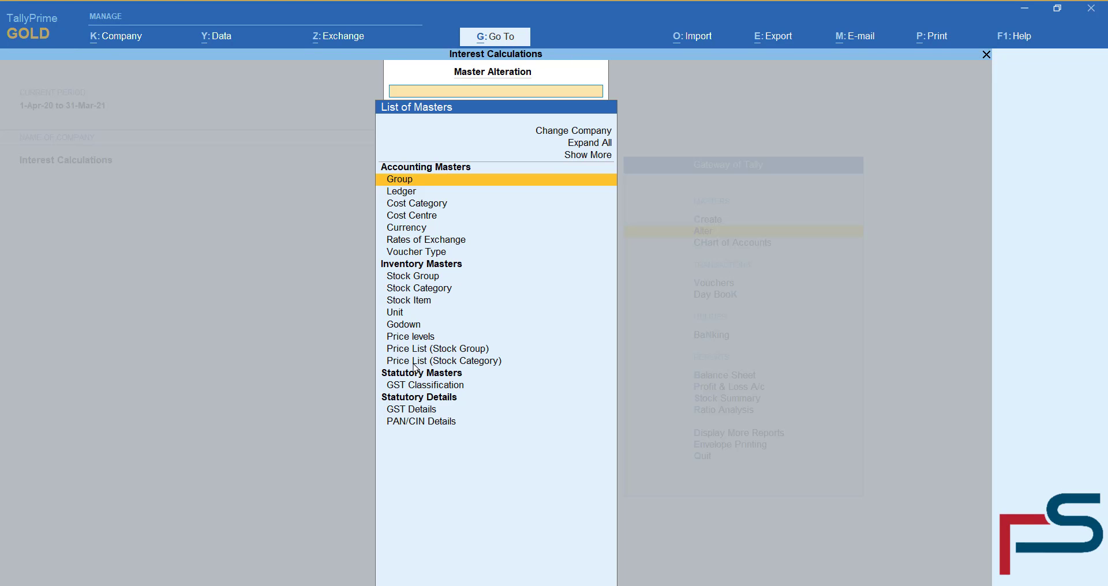
pyautogui.write('Ledg')
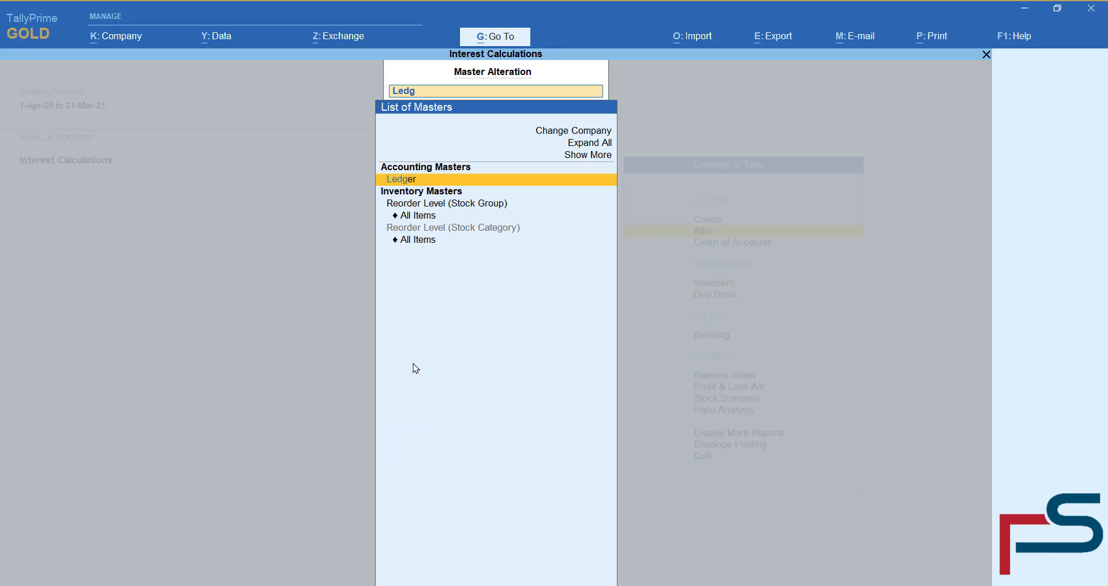
pyautogui.press('Return')
pyautogui.write('An')
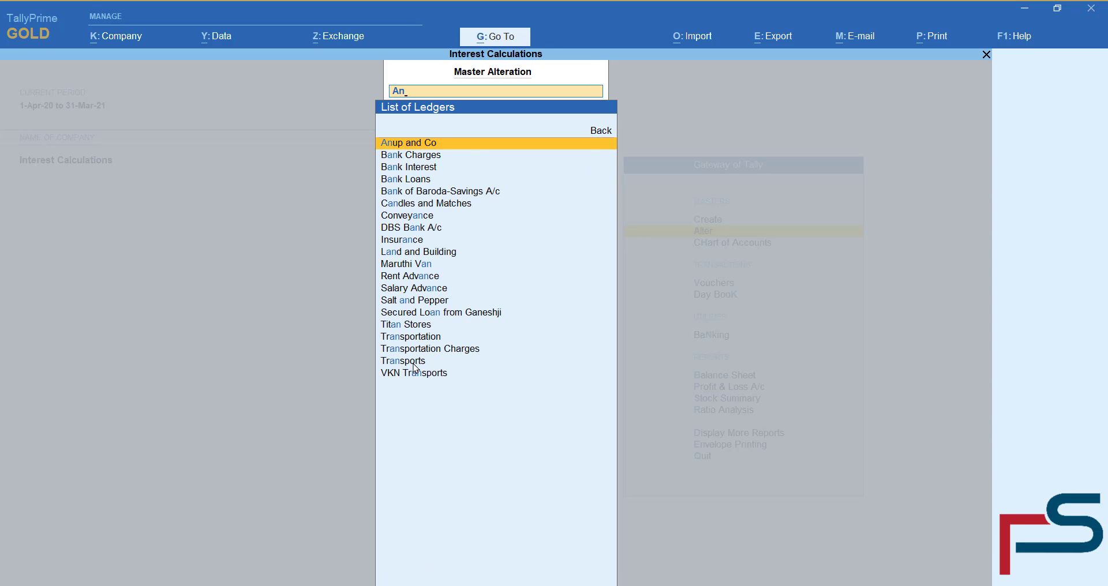
pyautogui.press('BackSpace')
pyautogui.press('BackSpace')
pyautogui.write('Cand')
pyautogui.press('Return')
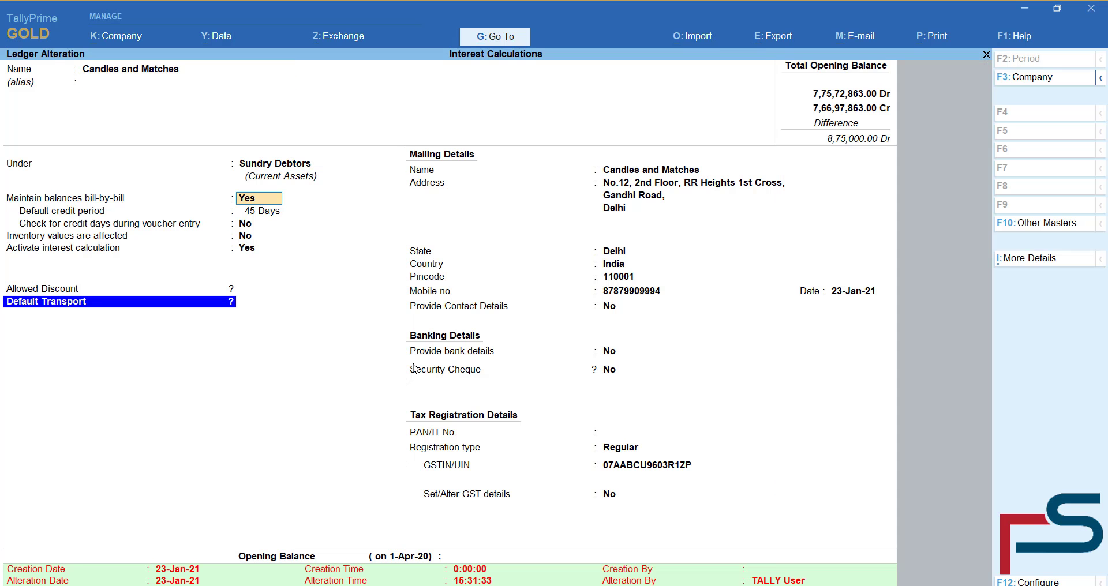
# Set interest calculation transaction-by-transaction to Yes in the Candles and Matches ledger's interest parameters, save the ledger and leave master alteration.
pyautogui.press('Return')
pyautogui.press('Return')
pyautogui.press('Return')
pyautogui.press('Return')
pyautogui.press('Return')
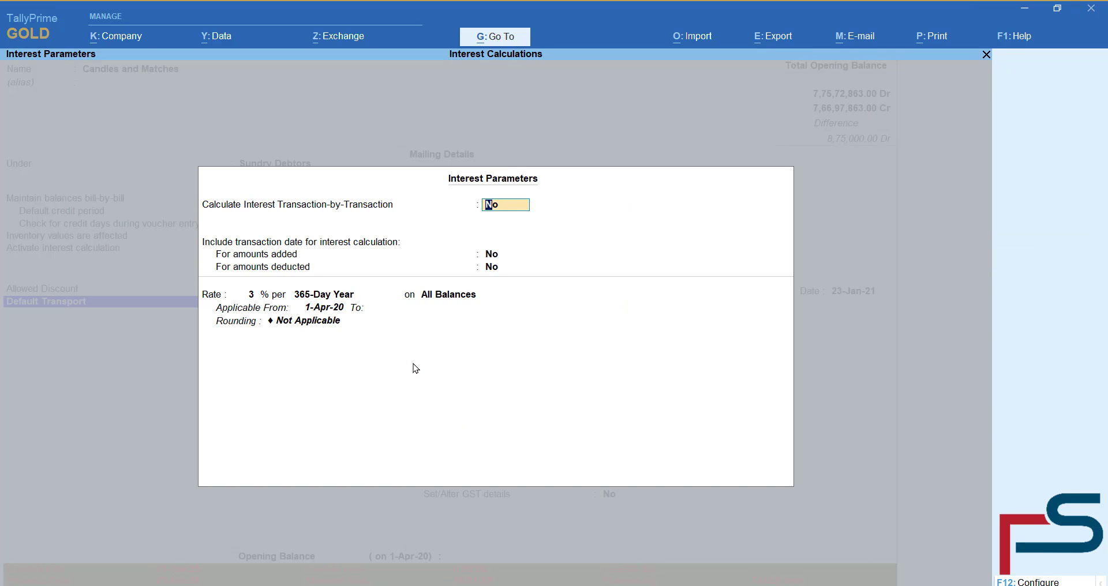
pyautogui.write('y')
pyautogui.press('Return')
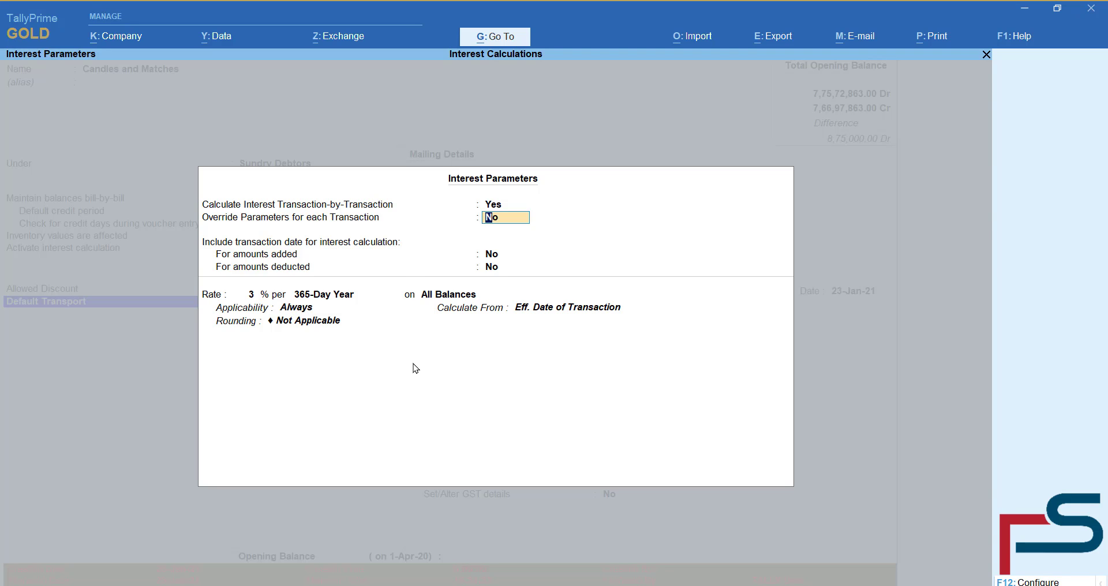
pyautogui.hotkey('ctrl', 'a')
pyautogui.hotkey('ctrl', 'a')
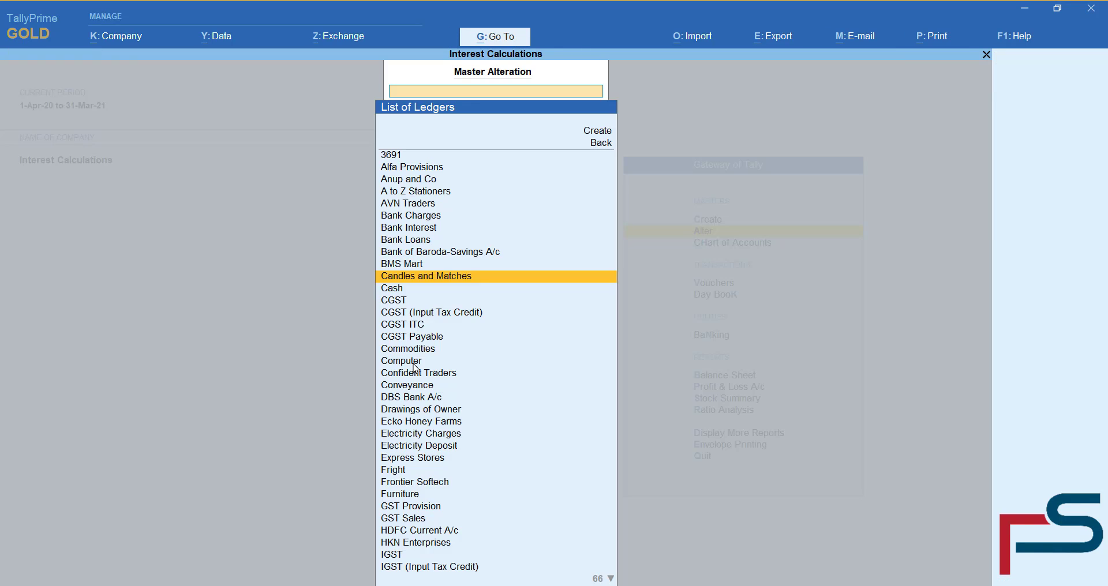
pyautogui.press('Escape')
pyautogui.press('Escape')
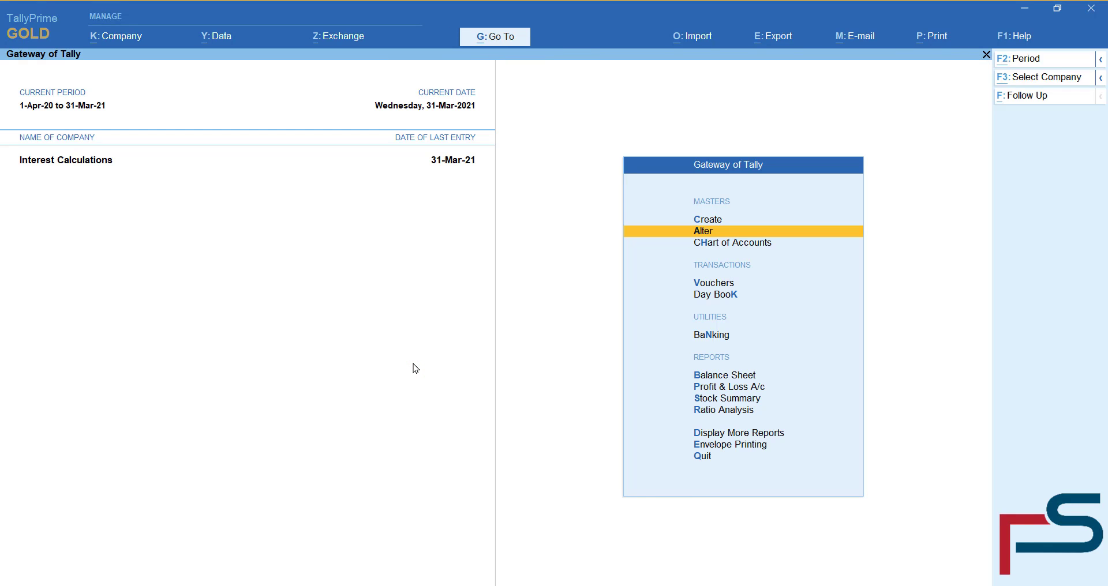
# Display the Ledger Interest Calculation report for Candles and Matches and close it.
pyautogui.hotkey('alt', 'g')
pyautogui.write('Inter')
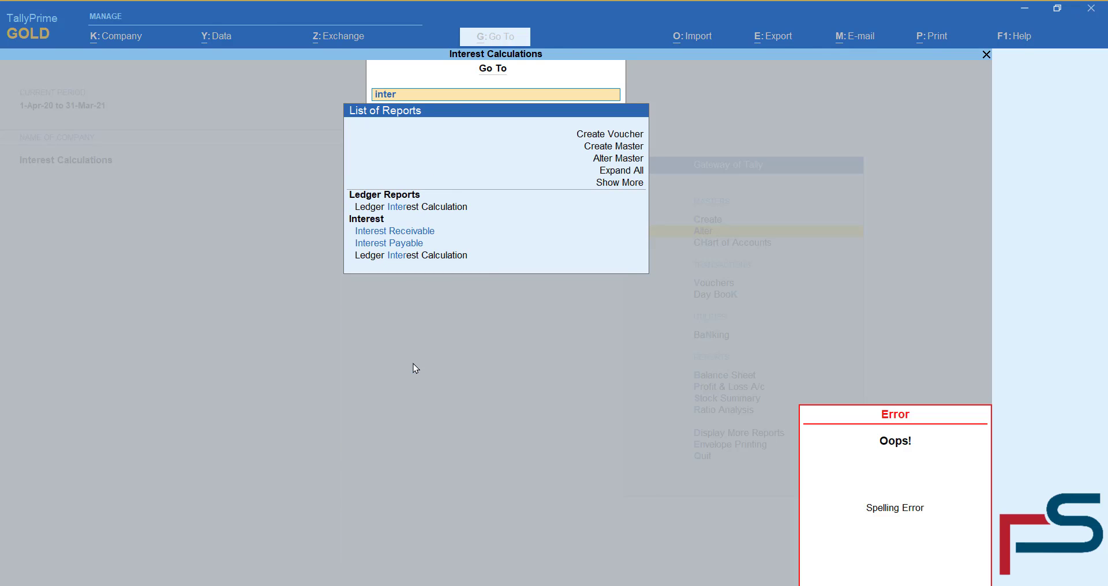
pyautogui.press('Down')
pyautogui.press('Down')
pyautogui.press('Down')
pyautogui.press('Return')
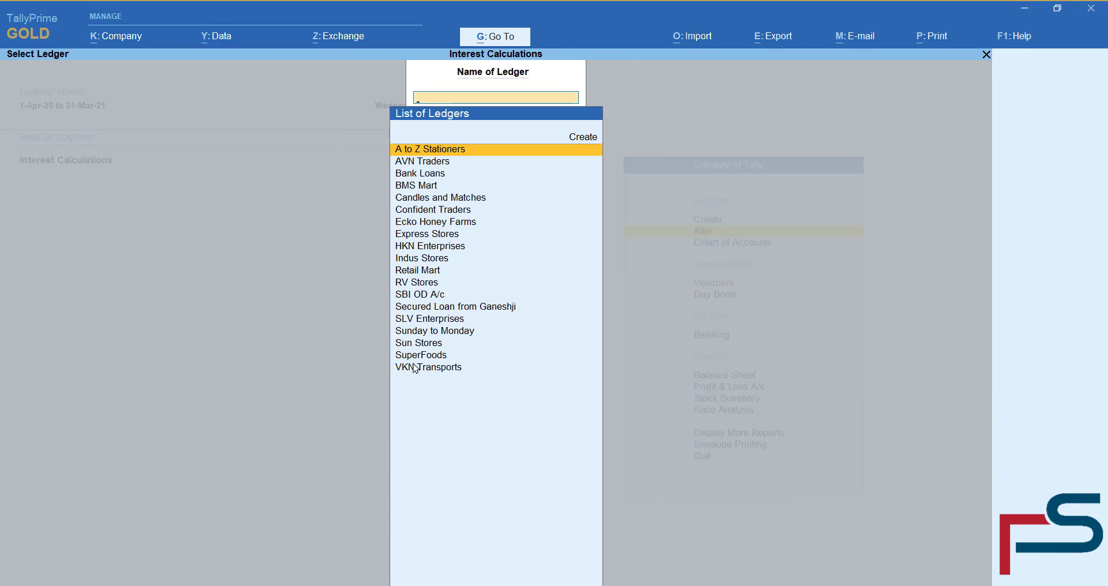
pyautogui.write('Cand')
pyautogui.press('Return')
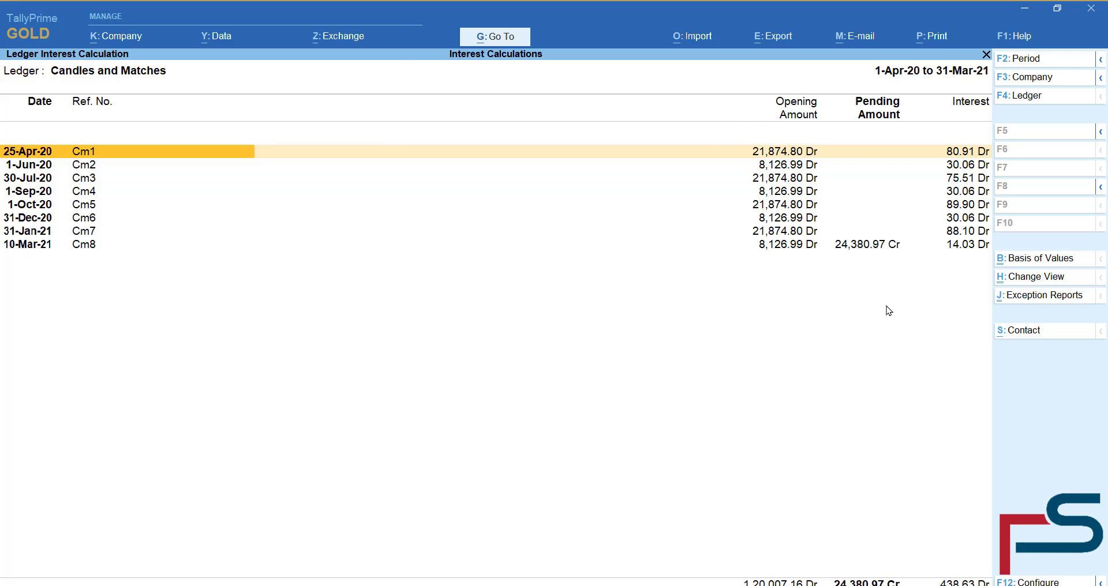
pyautogui.press('Escape')
pyautogui.press('Escape')
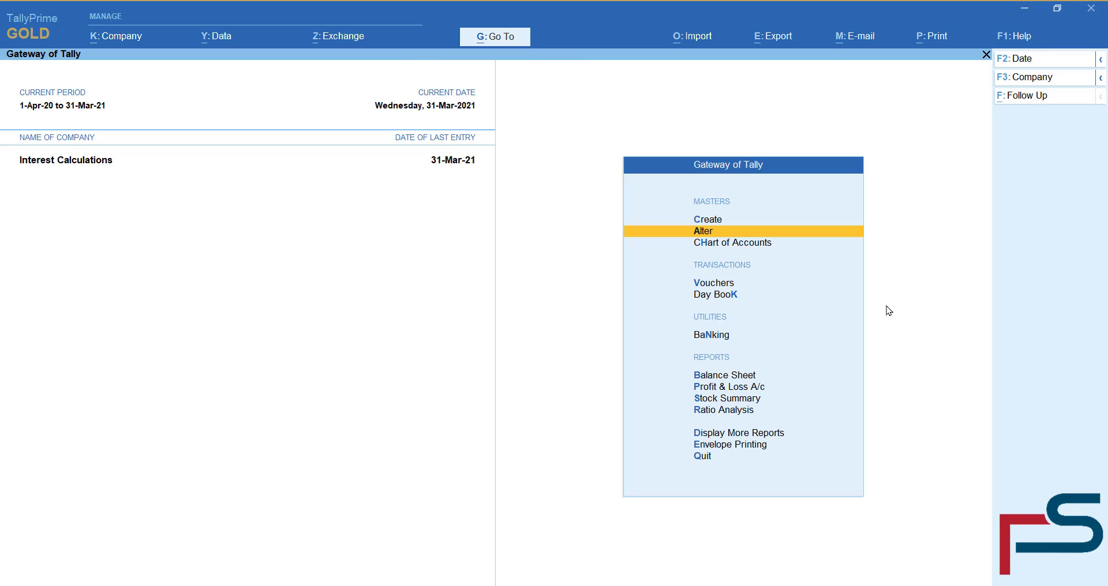
# Open the Debit Note voucher type for alteration.
pyautogui.press('Down')
pyautogui.press('Down')
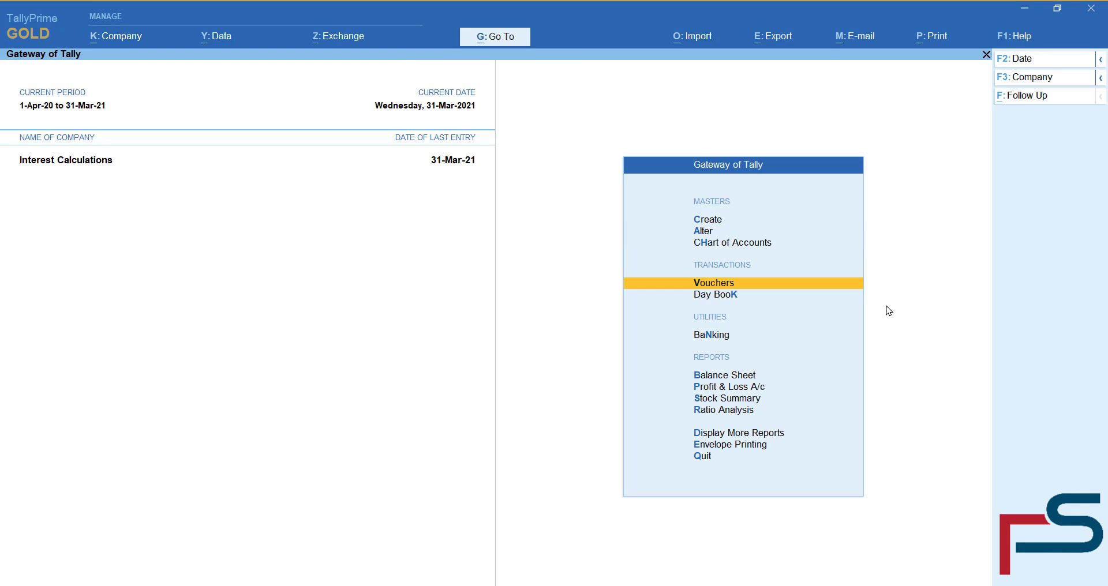
pyautogui.press('Up')
pyautogui.press('Up')
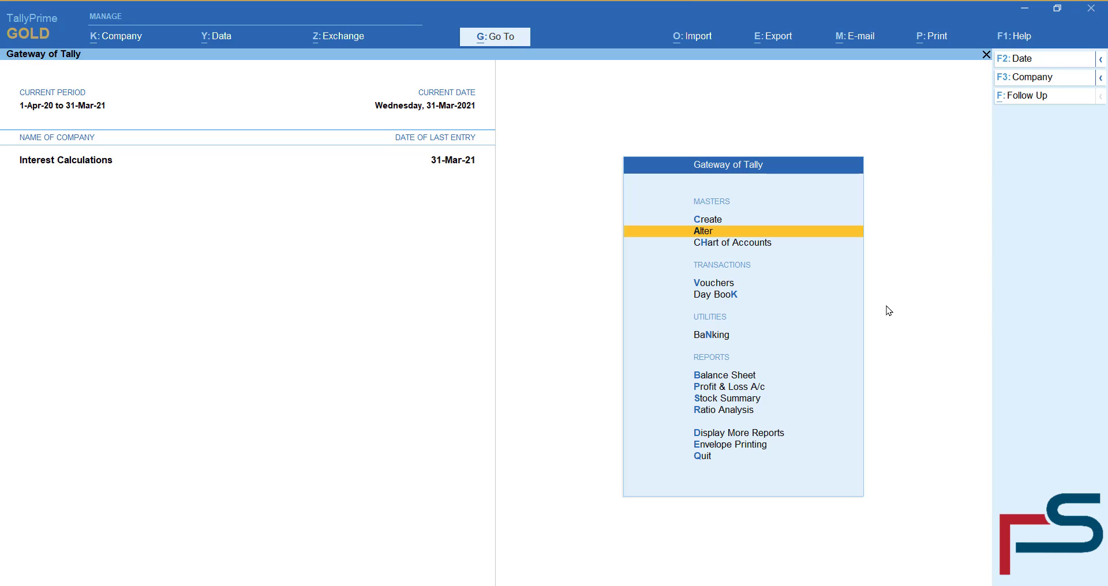
pyautogui.press('Return')
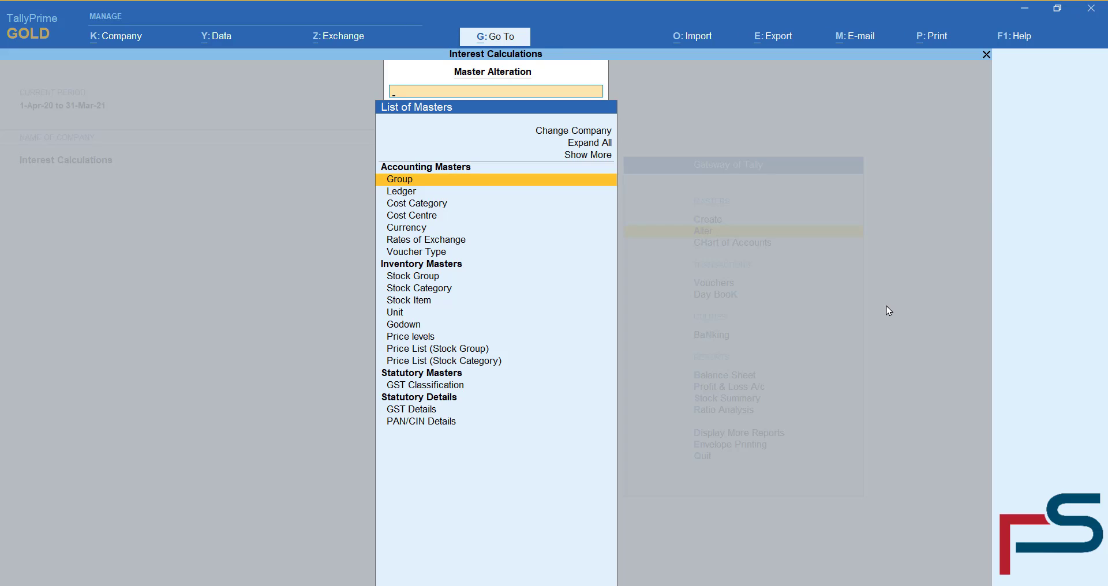
pyautogui.write('Vouc')
pyautogui.press('Return')
pyautogui.write('Deb')
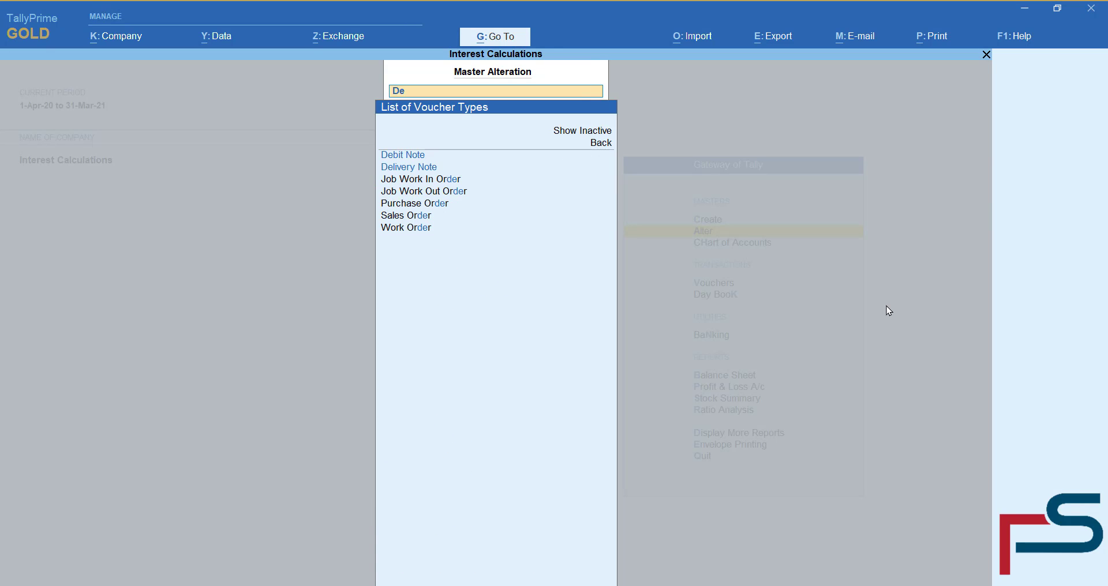
pyautogui.press('Return')
# Go through the Debit Note voucher type's settings to its Interest class, check the interest accounting options and accept them.
pyautogui.press('Return')
pyautogui.press('Return')
pyautogui.press('Return')
pyautogui.press('Return')
pyautogui.press('Return')
pyautogui.press('Return')
pyautogui.press('Return')
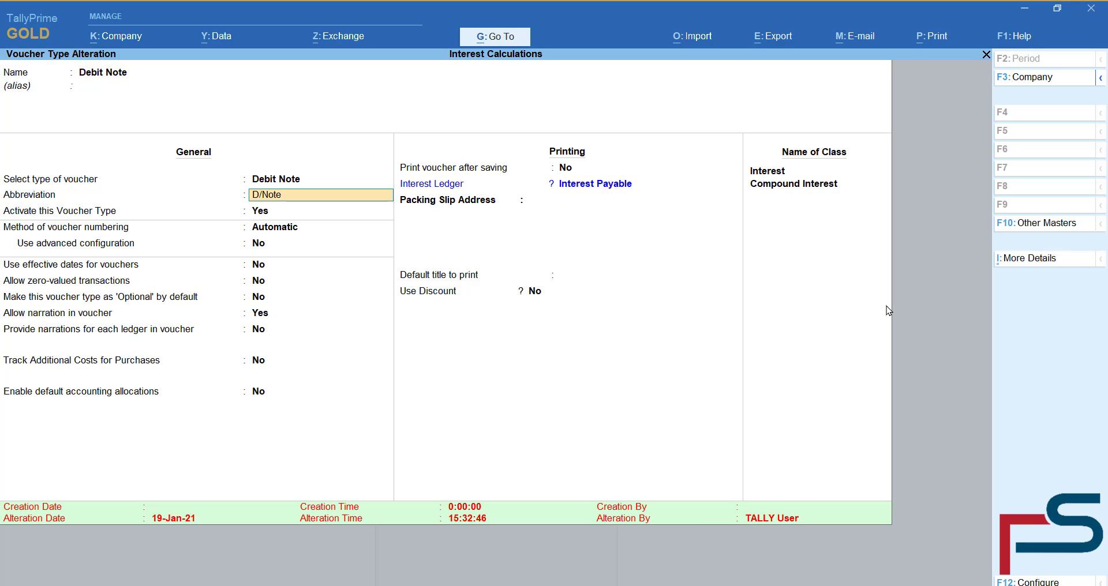
pyautogui.press('Return')
pyautogui.press('Return')
pyautogui.press('Return')
pyautogui.press('Return')
pyautogui.press('Return')
pyautogui.press('Return')
pyautogui.press('Return')
pyautogui.press('Return')
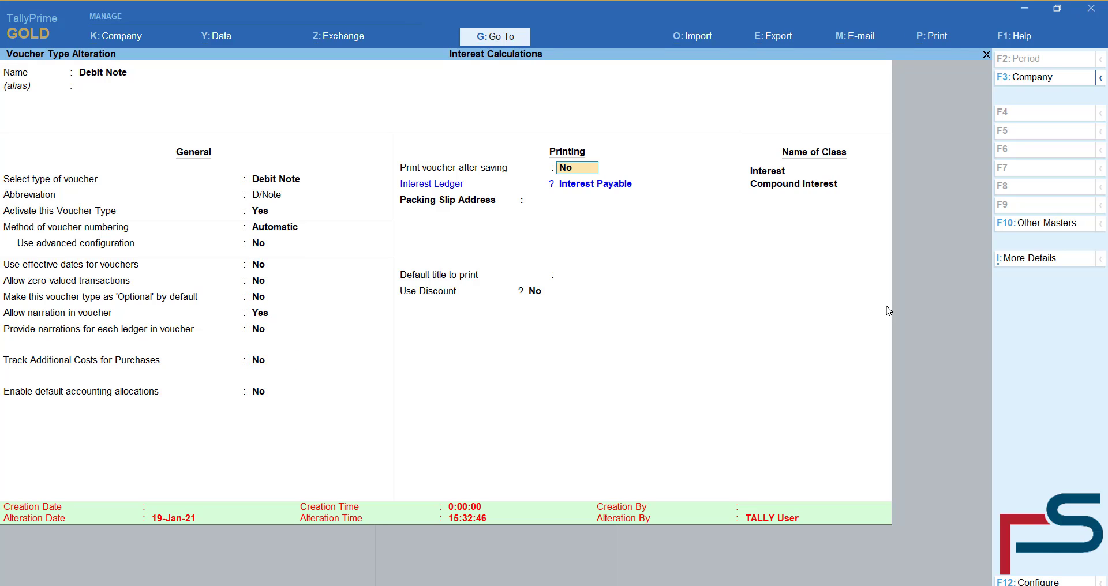
pyautogui.press('Return')
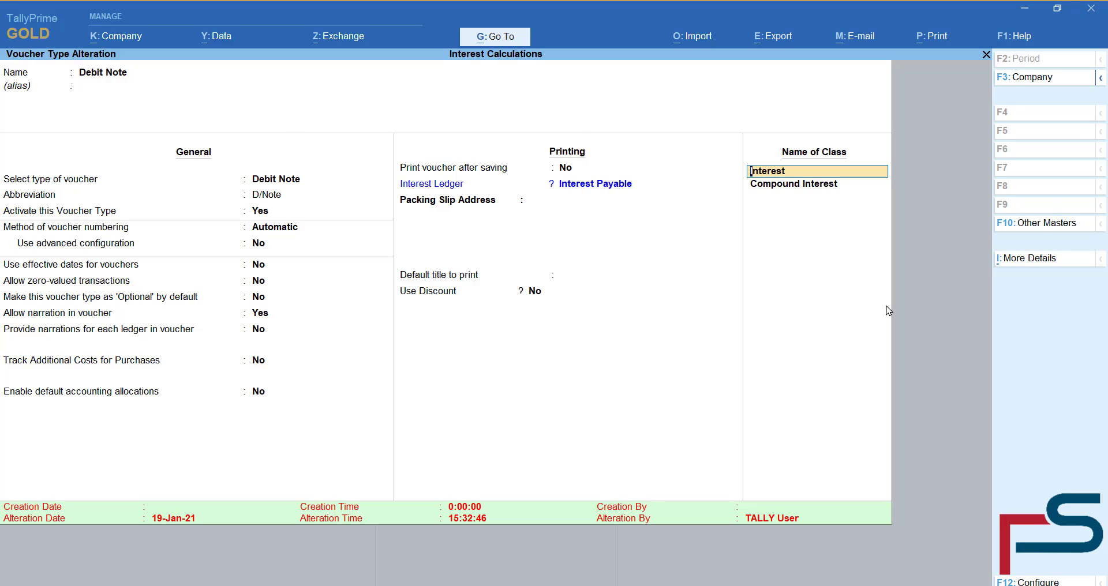
pyautogui.press('Return')
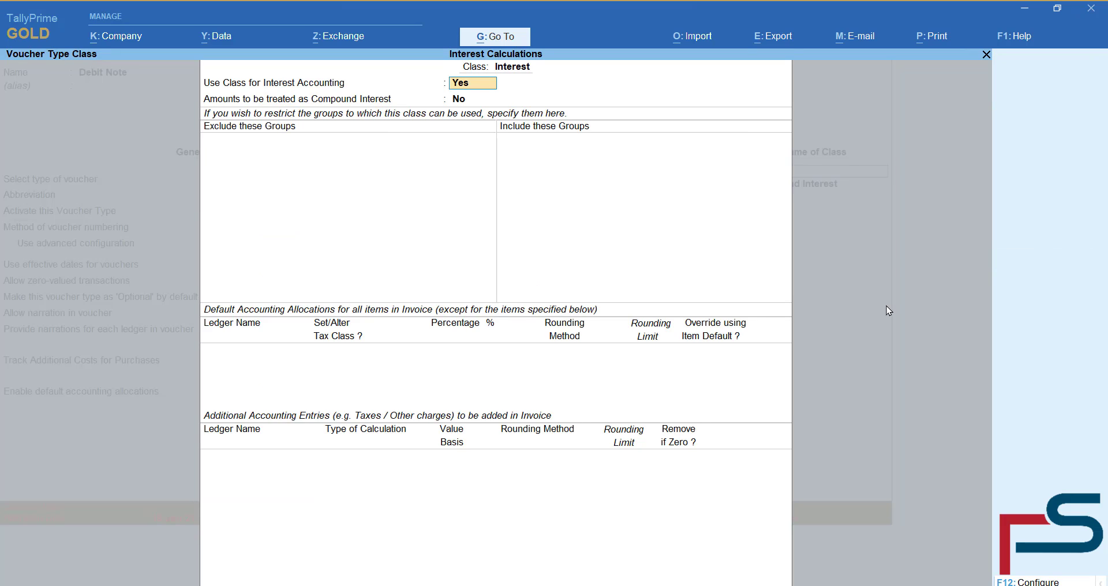
pyautogui.hotkey('ctrl', 'a')
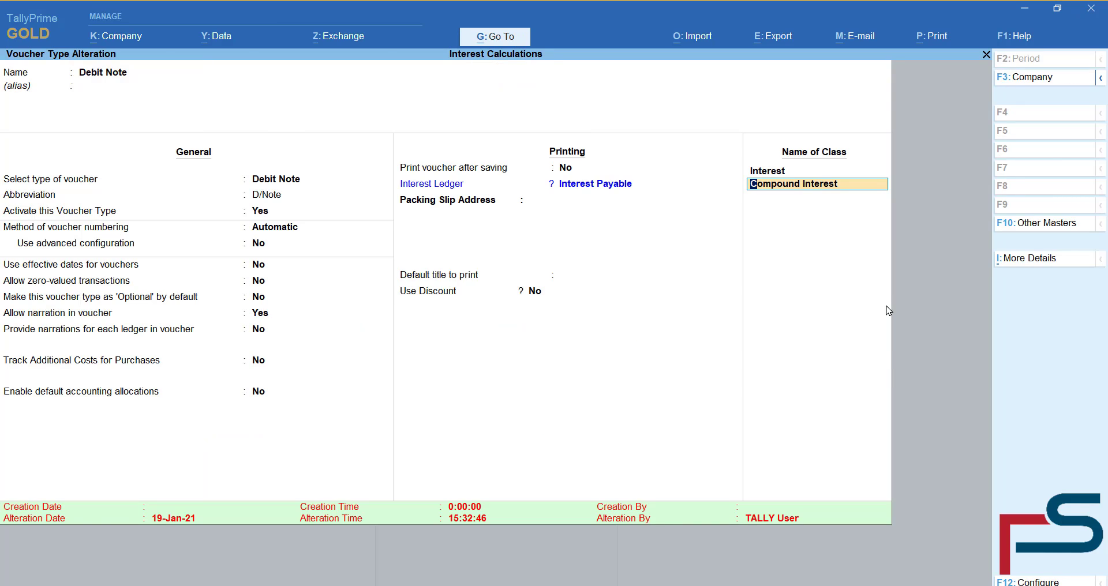
# Check the interest accounting options of the Debit Note's Compound Interest class and save the voucher type.
pyautogui.press('Return')
pyautogui.press('Return')
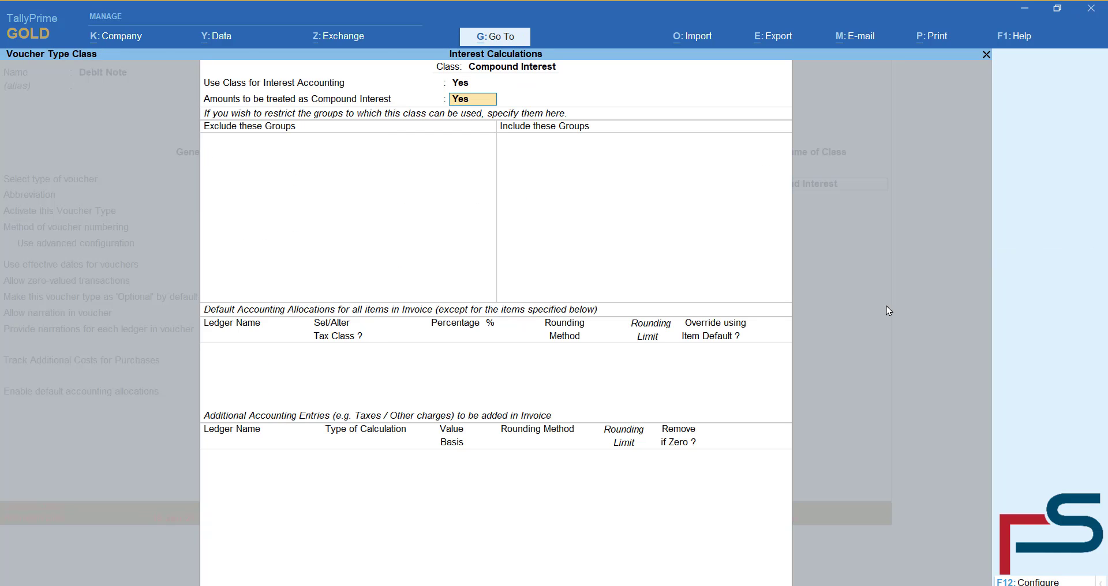
pyautogui.press('Up')
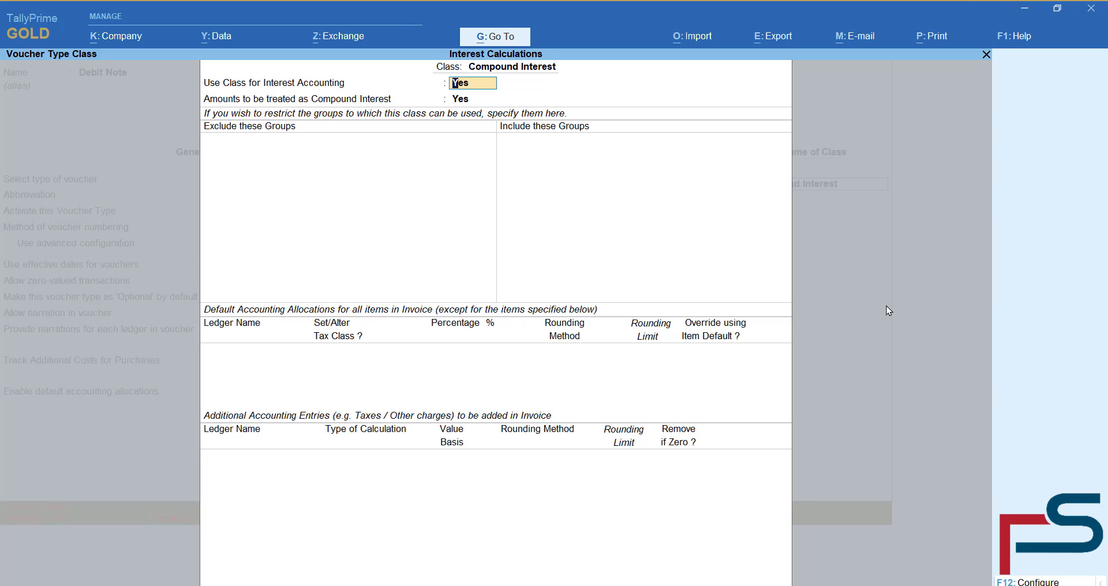
pyautogui.press('Return')
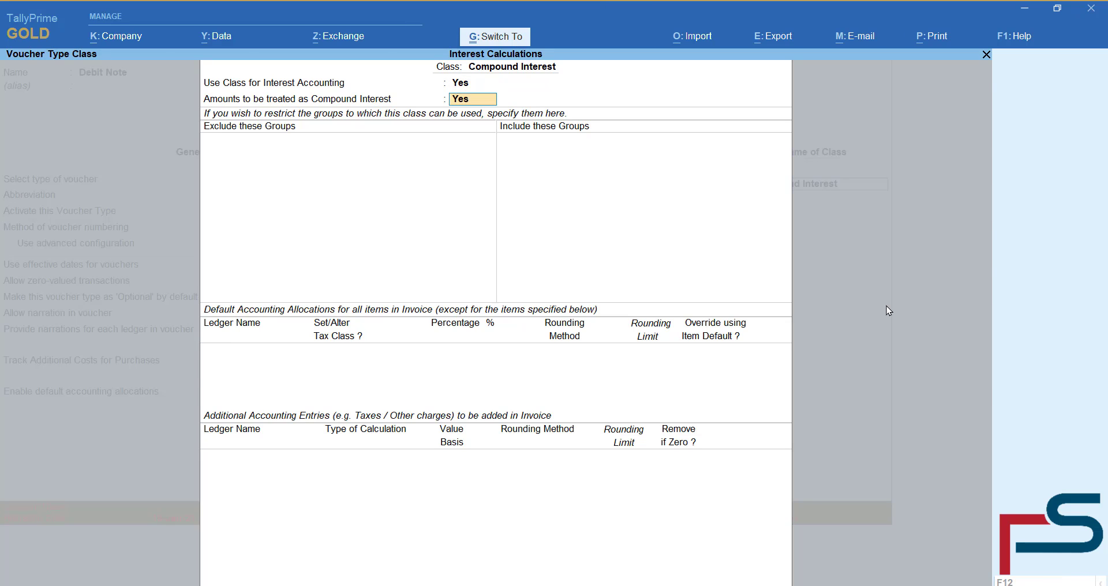
pyautogui.hotkey('ctrl', 'a')
pyautogui.hotkey('ctrl', 'a')
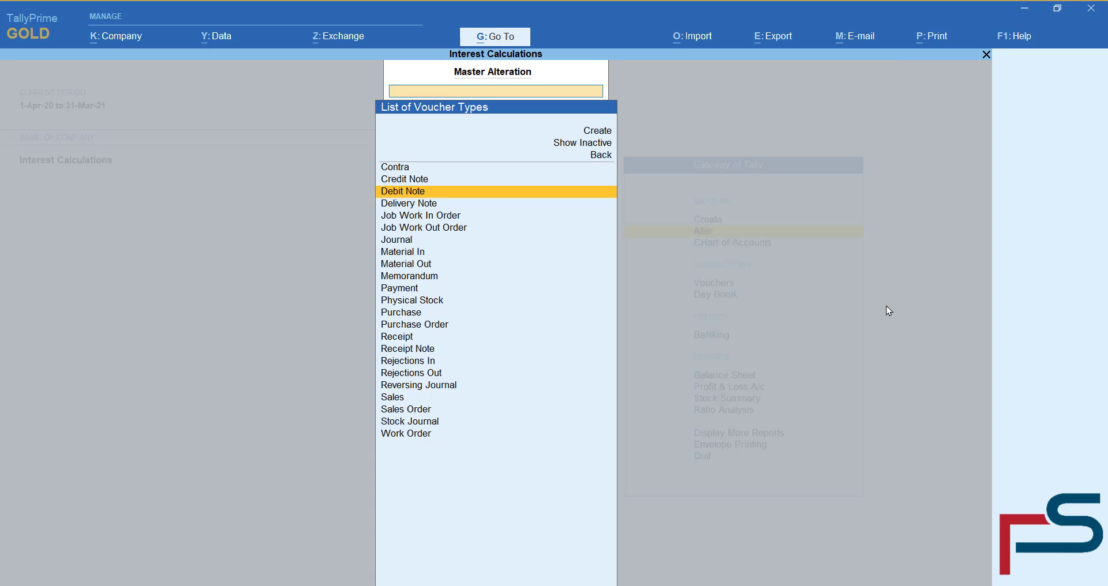
# Open the Credit Note voucher type for alteration and examine the interest accounting options of its Interest class.
pyautogui.write('cred')
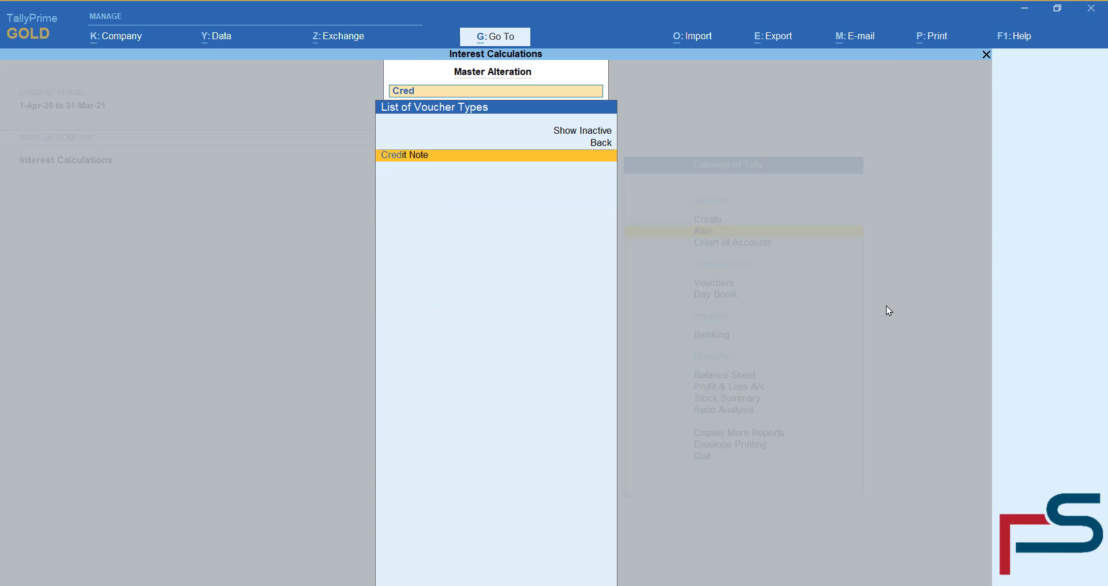
pyautogui.press('Return')
pyautogui.press('Return')
pyautogui.press('Return')
pyautogui.press('Return')
pyautogui.press('Return')
pyautogui.press('Return')
pyautogui.press('Return')
pyautogui.press('Return')
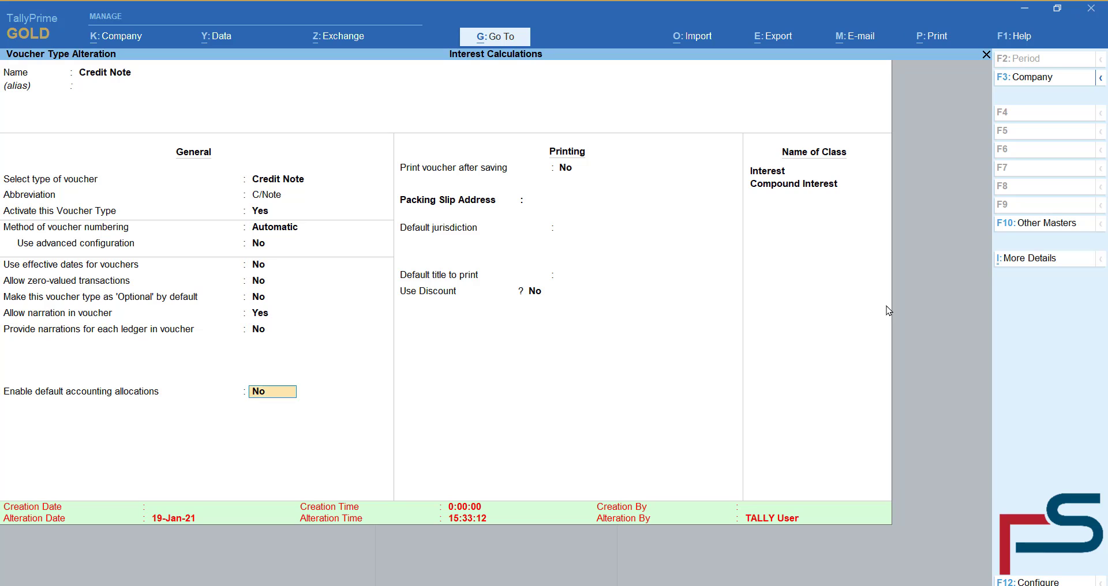
pyautogui.press('Return')
pyautogui.press('Return')
pyautogui.press('Return')
pyautogui.press('Return')
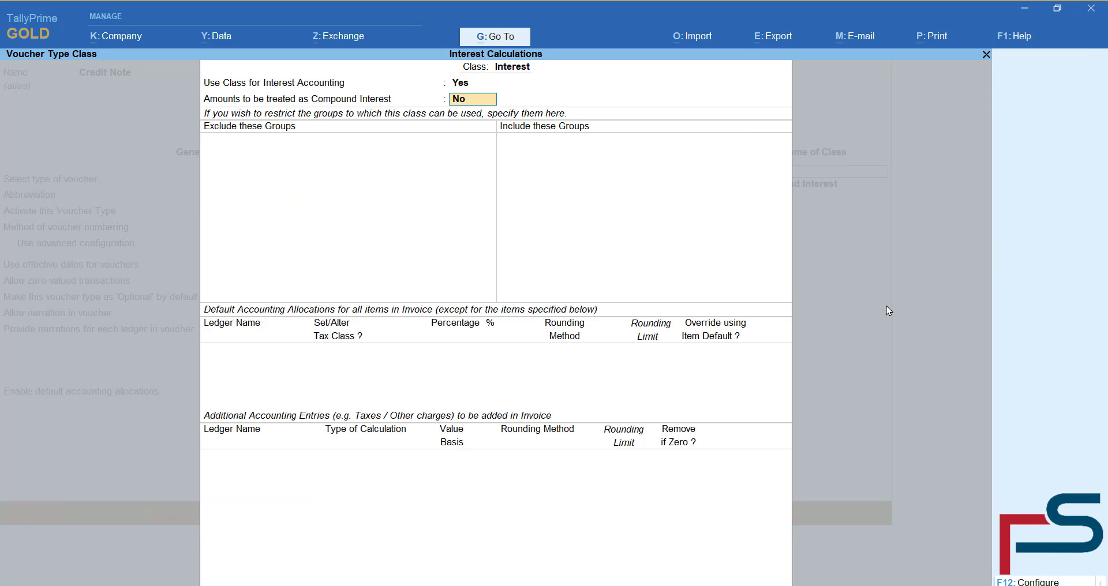
# Examine the Credit Note's Compound Interest class options and return to the Gateway of Tally.
pyautogui.press('Return')
pyautogui.press('Return')
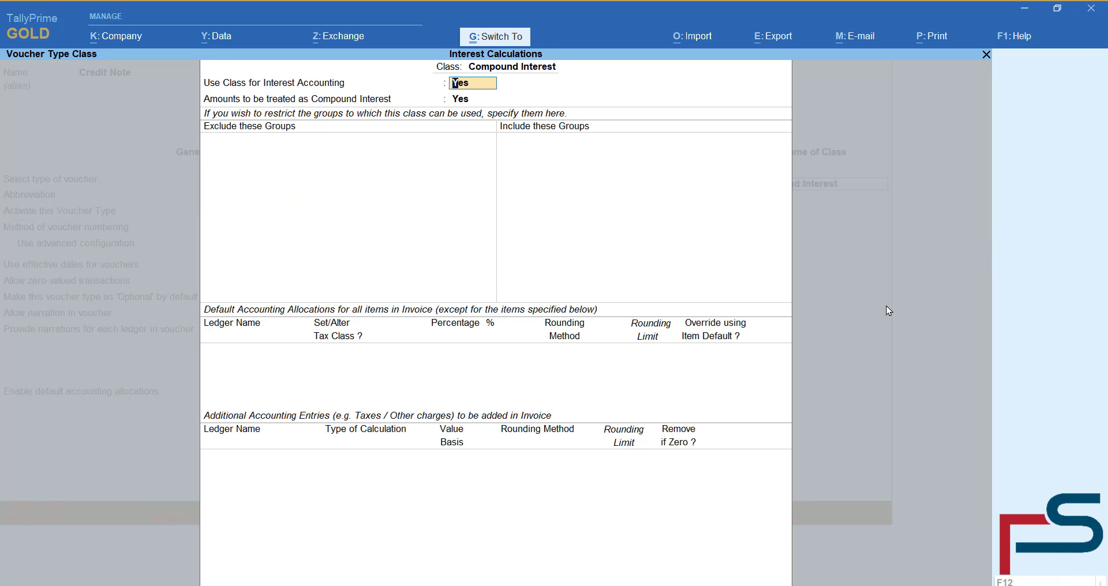
pyautogui.press('Return')
pyautogui.press('Return')
pyautogui.press('Return')
pyautogui.press('Escape')
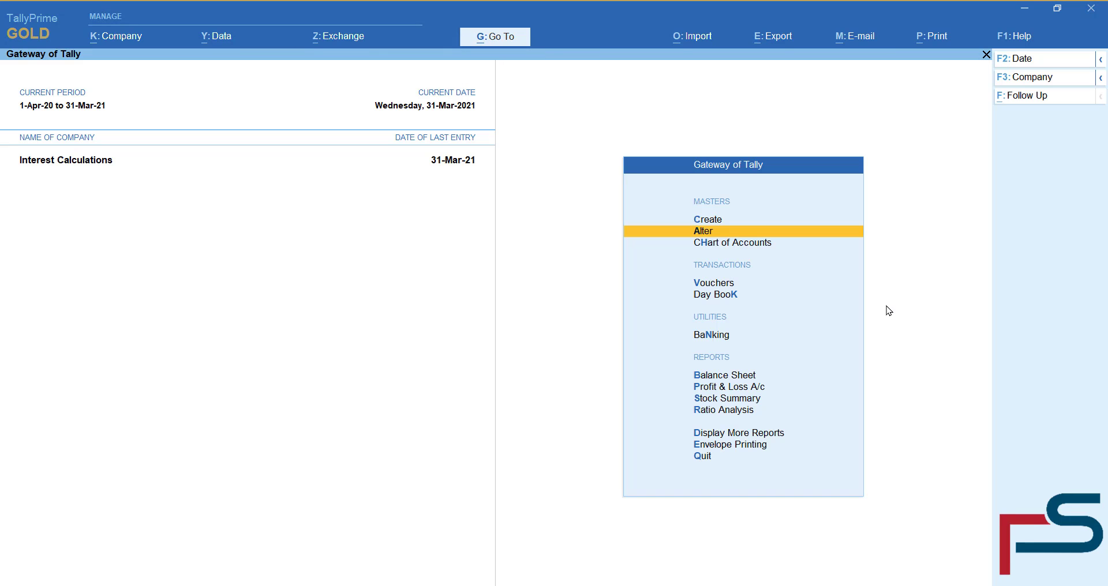
# Start a Debit Note voucher with the voucher class Interest and the cost centre class Not Applicable.
pyautogui.press('Down')
pyautogui.press('Down')
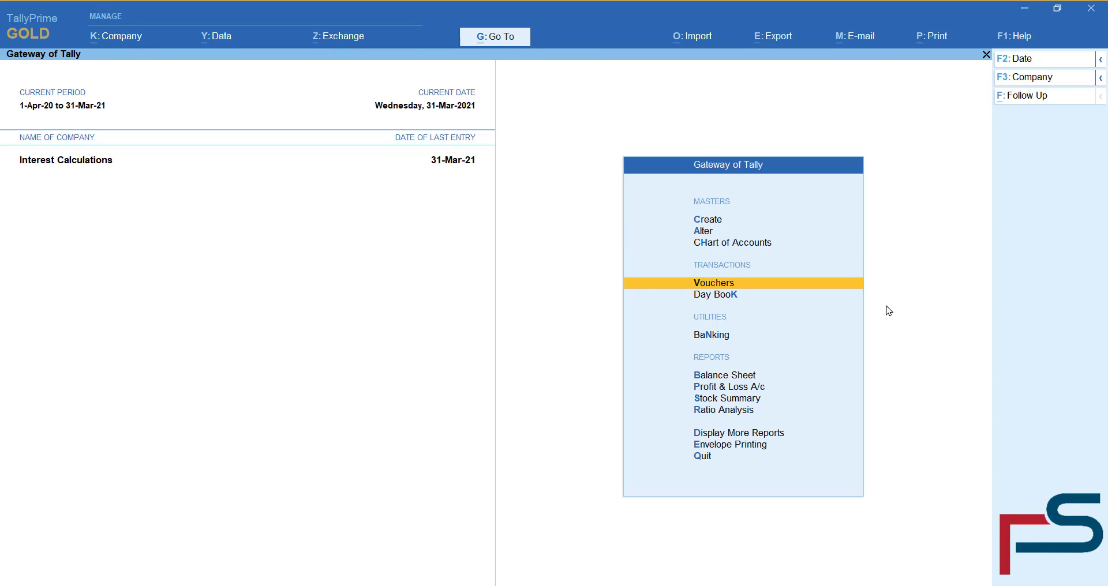
pyautogui.press('Return')
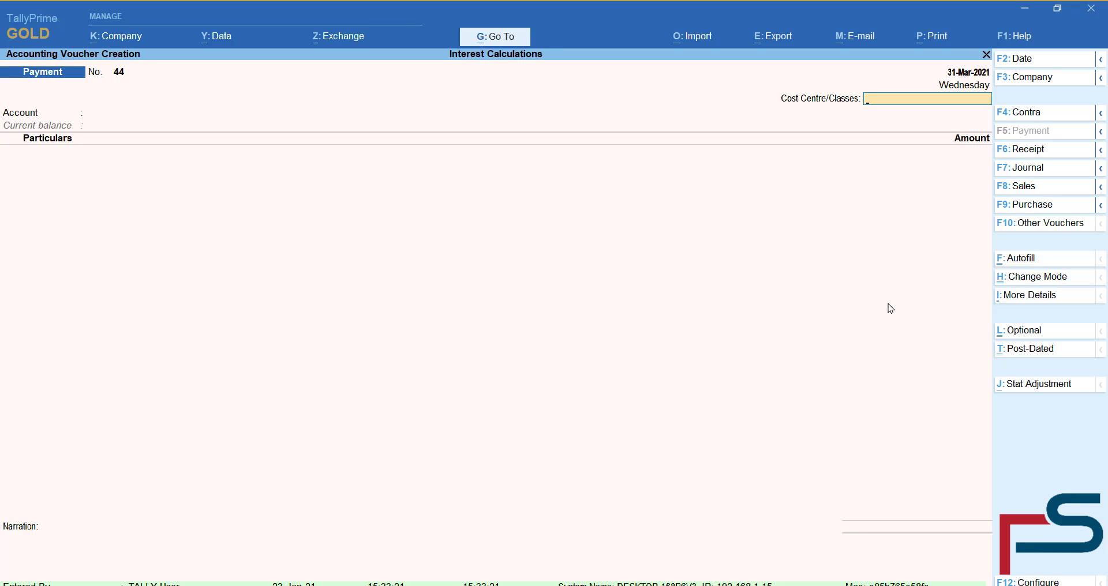
pyautogui.click(1029, 226)
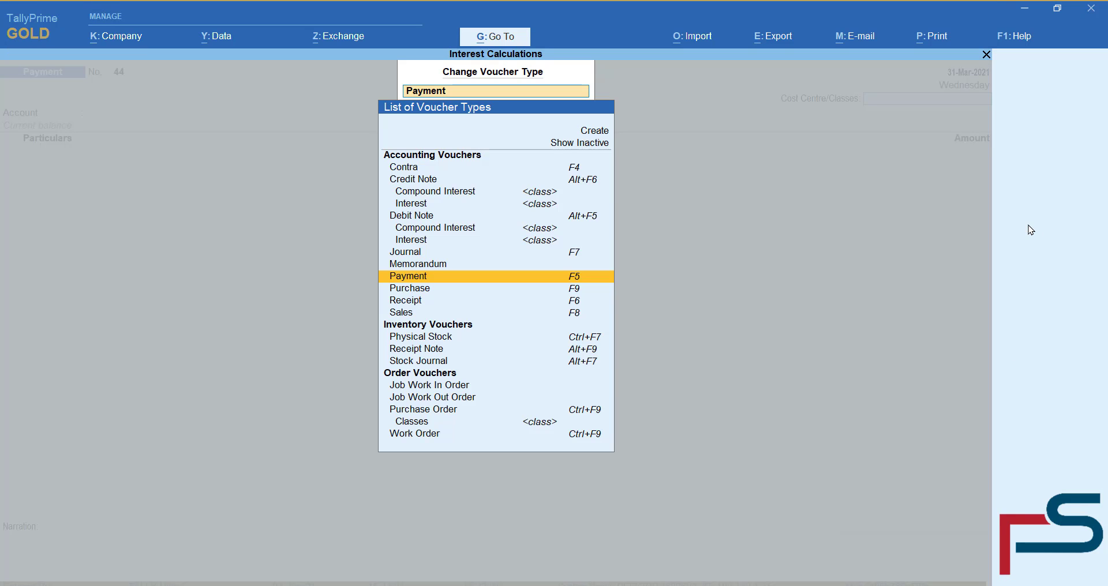
pyautogui.write('Debi')
pyautogui.press('Return')
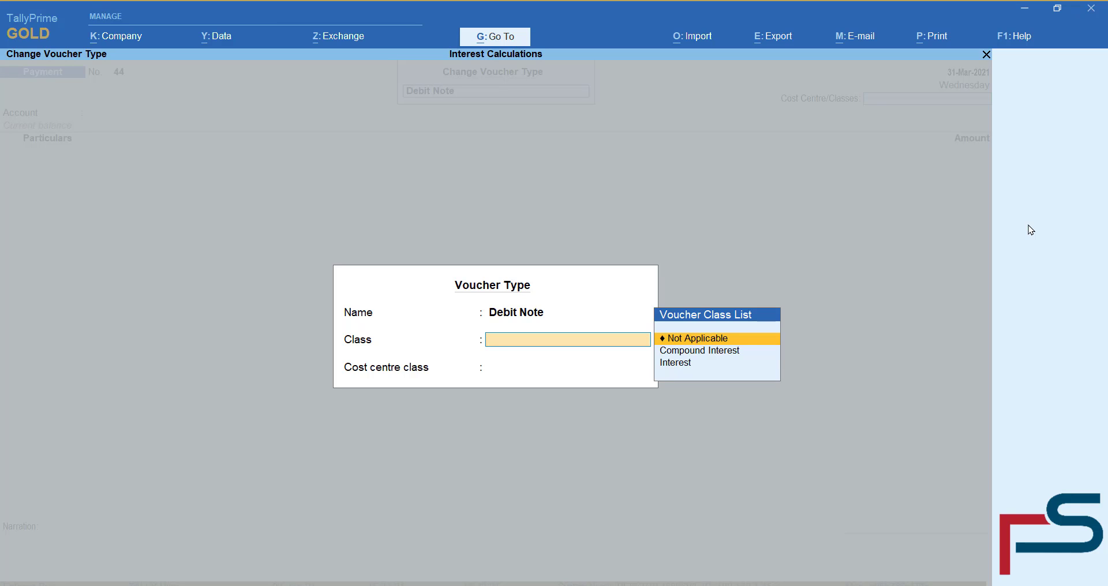
pyautogui.press('Down')
pyautogui.press('Down')
pyautogui.press('Return')
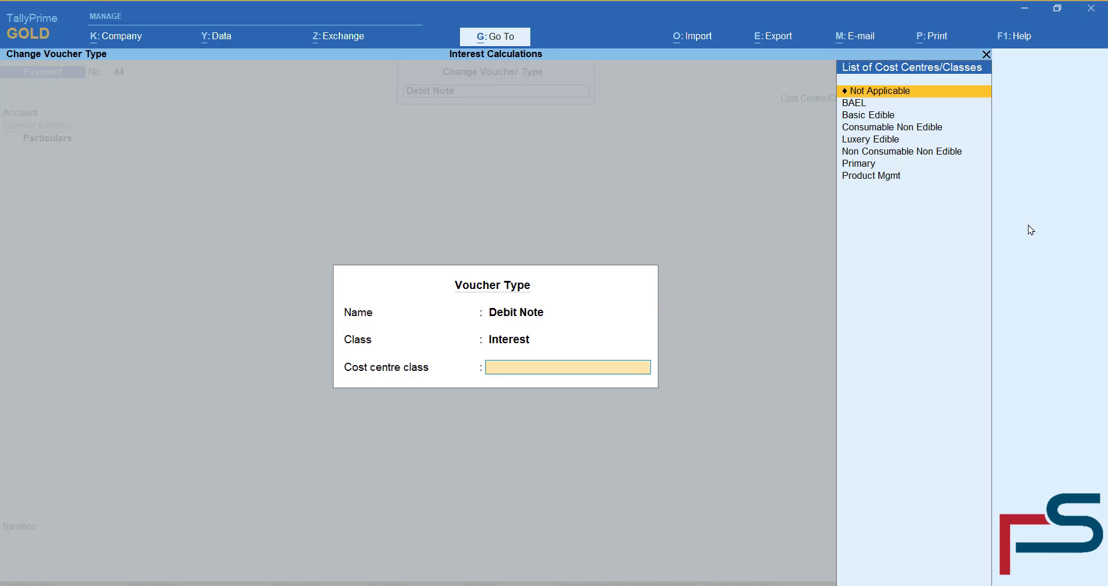
pyautogui.press('Return')
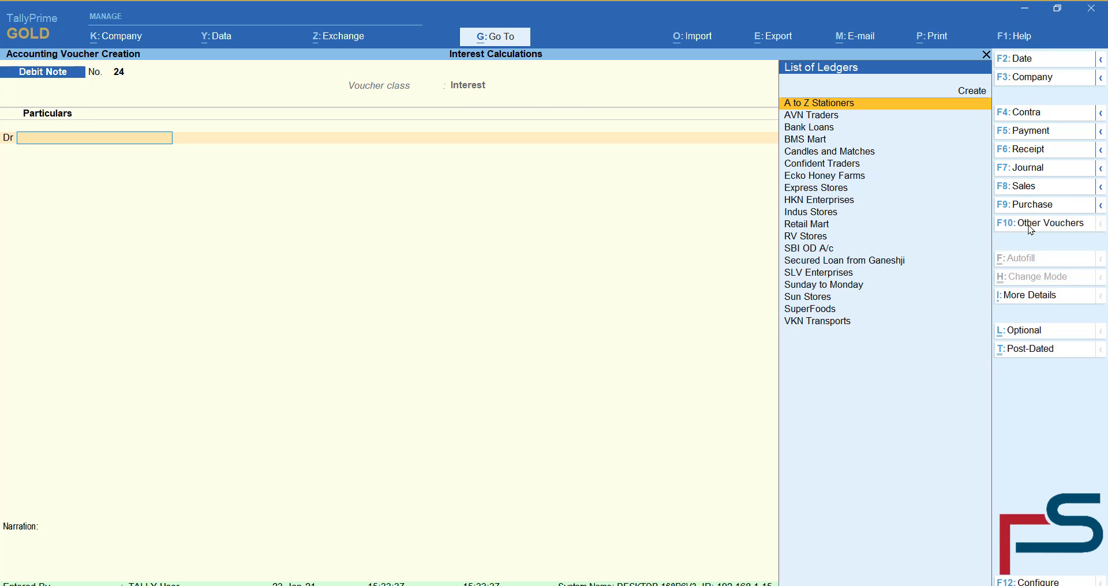
# Debit A to Z Stationers in the voucher, with tracking number Not Applicable, and accept the dispatch and party details.
pyautogui.press('Return')
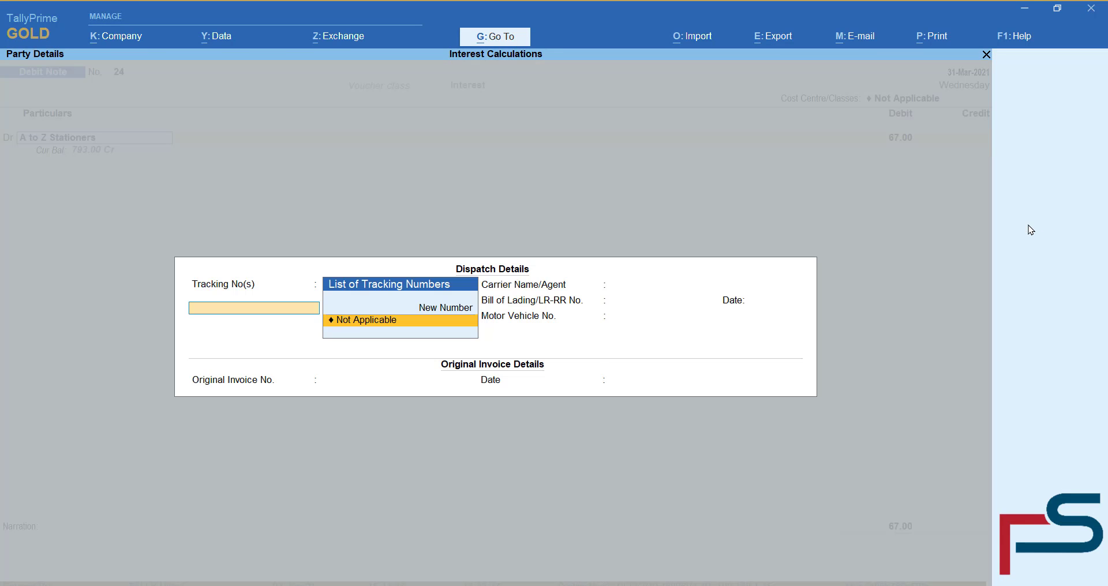
pyautogui.press('Return')
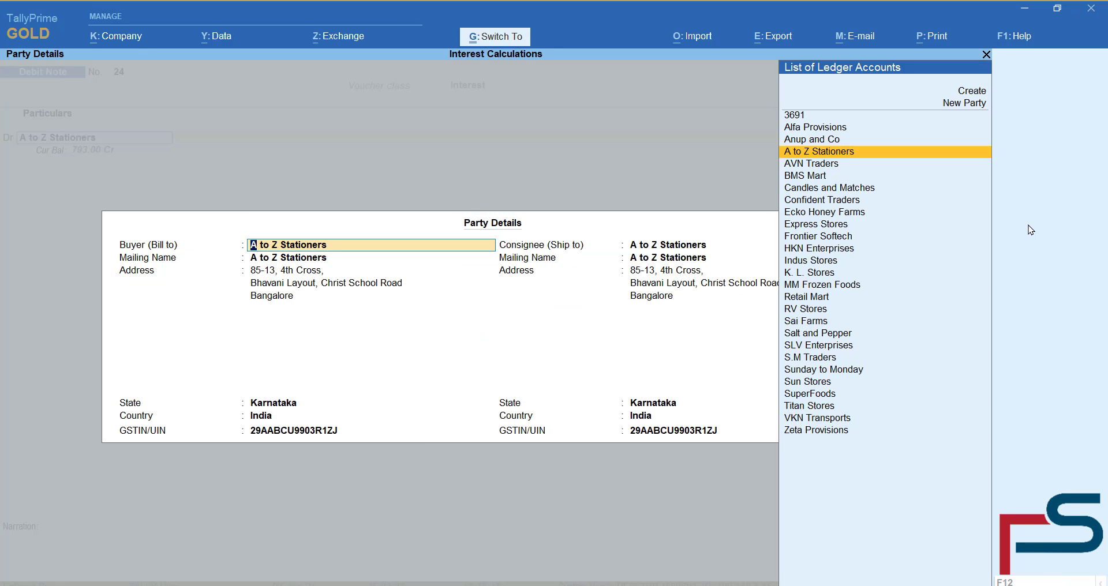
pyautogui.hotkey('ctrl', 'a')
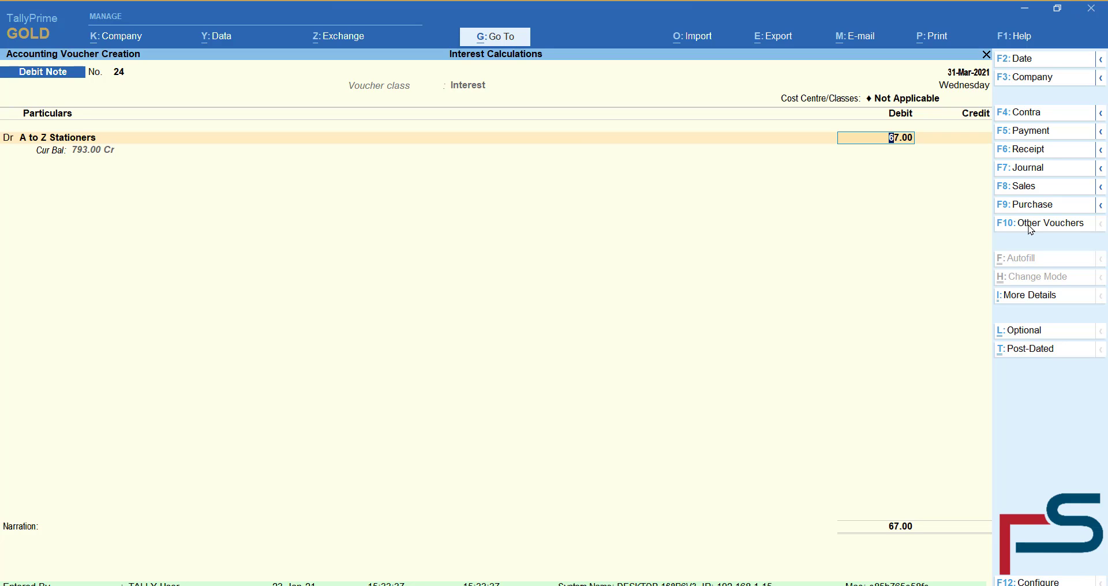
# Accept 67.00 as the debit amount for A to Z Stationers.
pyautogui.press('Return')
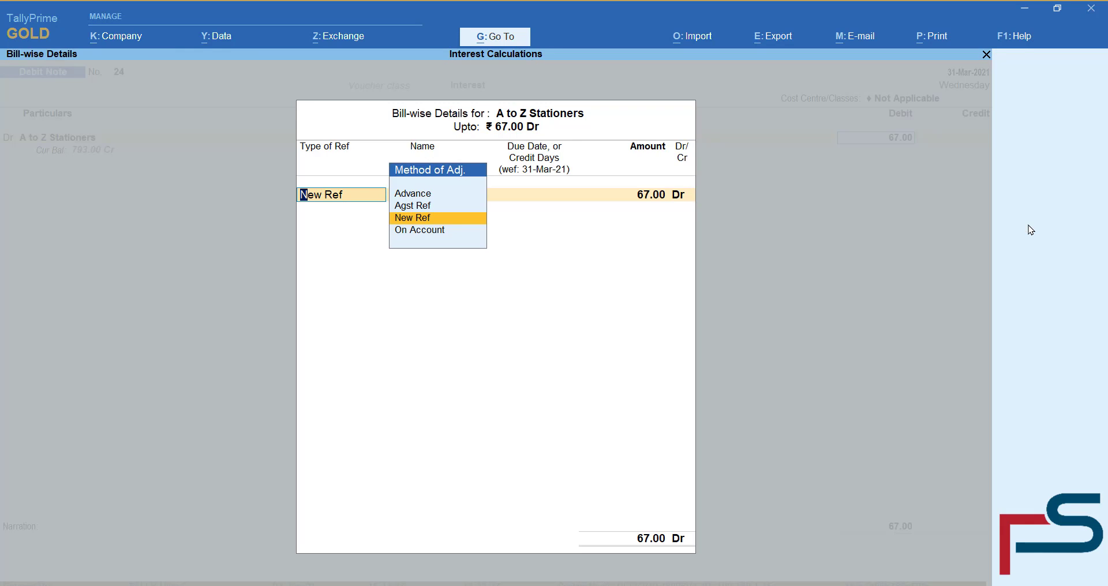
pyautogui.press('Return')
pyautogui.press('Return')
pyautogui.press('Return')
pyautogui.press('Return')
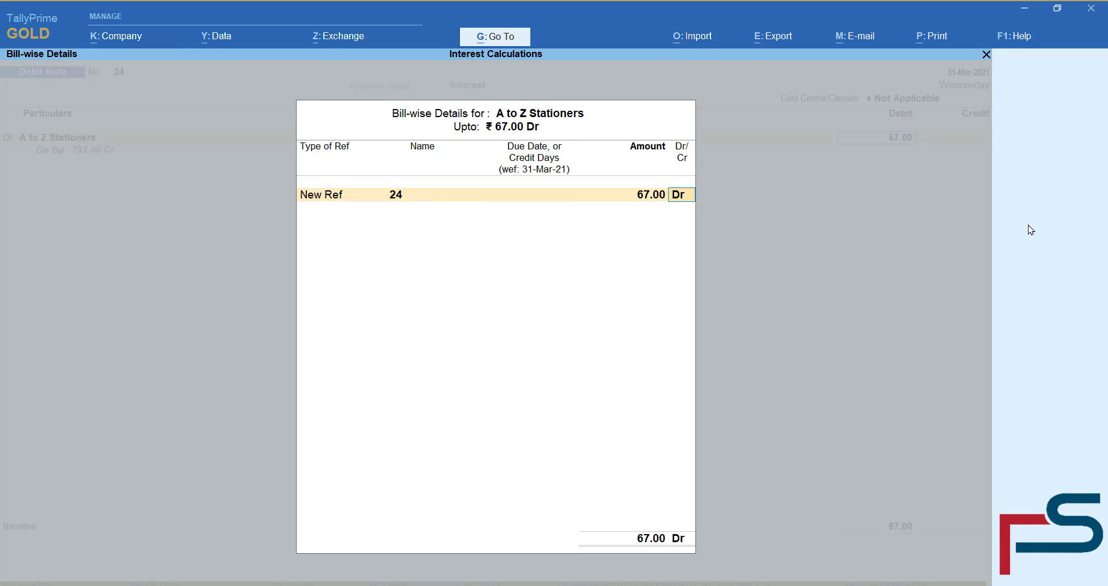
pyautogui.press('BackSpace')
pyautogui.press('BackSpace')
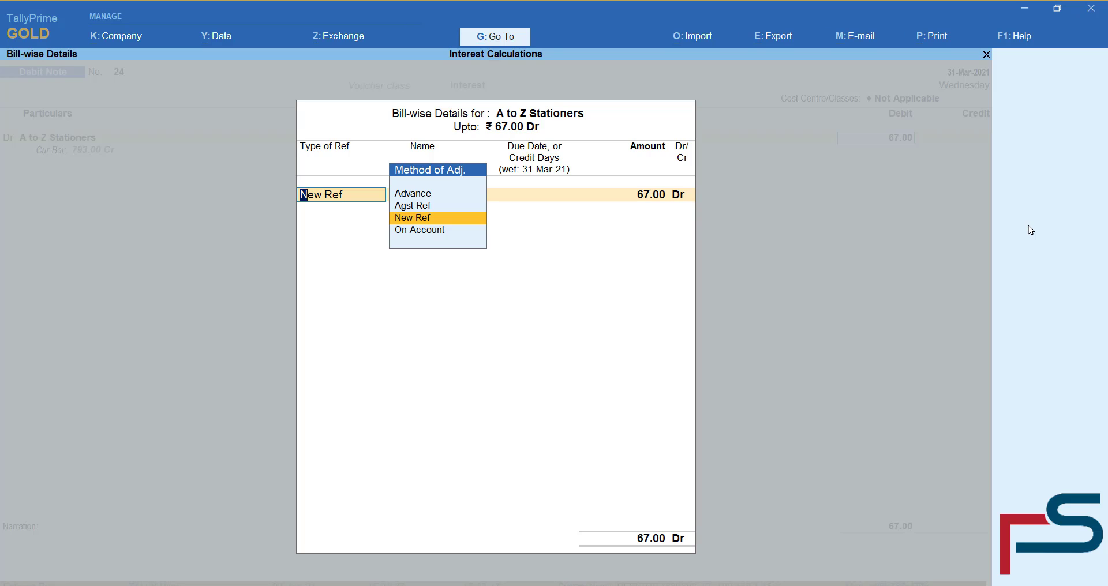
# Allocate the 67.00 debit as Agst Ref to A to Z Stationers' pending bill 2.
pyautogui.press('Up')
pyautogui.press('Return')
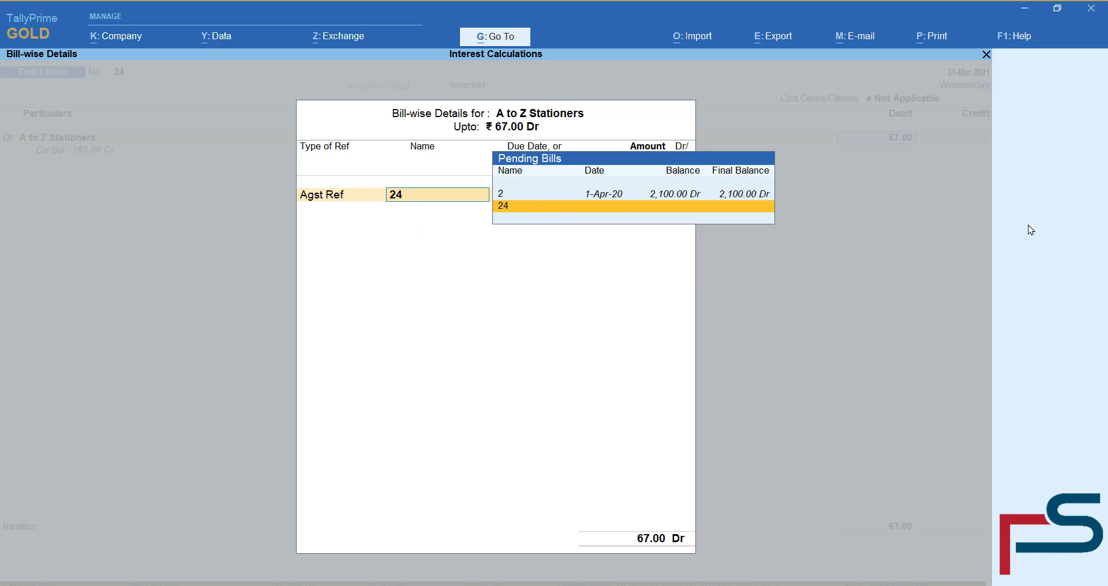
pyautogui.press('Up')
pyautogui.press('Return')
pyautogui.press('Return')
pyautogui.press('Return')
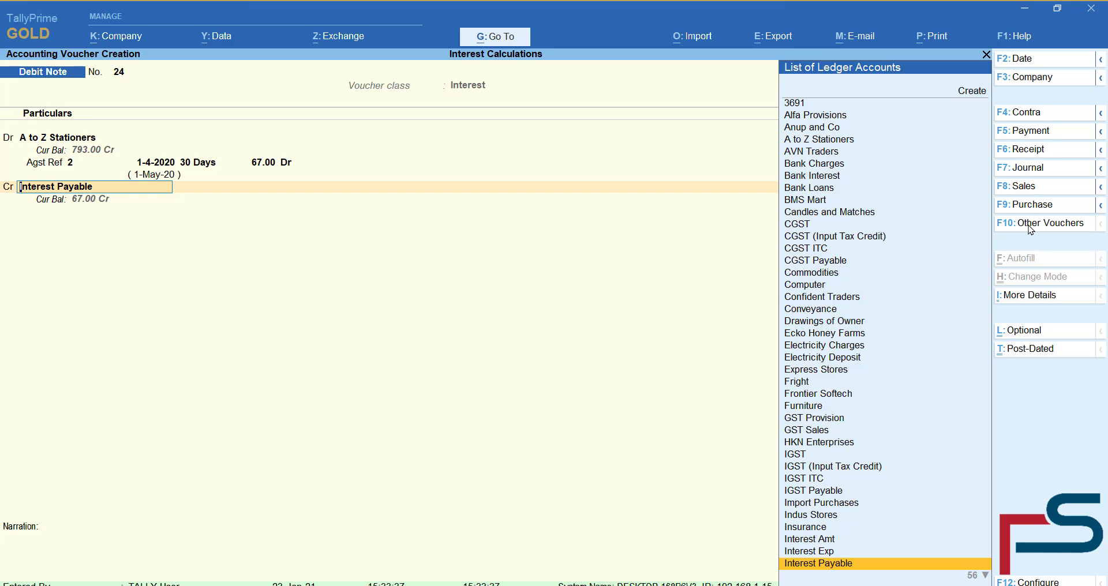
# Credit Interest Received with 67.00, save the Debit Note without a narration and return to the Gateway of Tally.
pyautogui.write('inte')
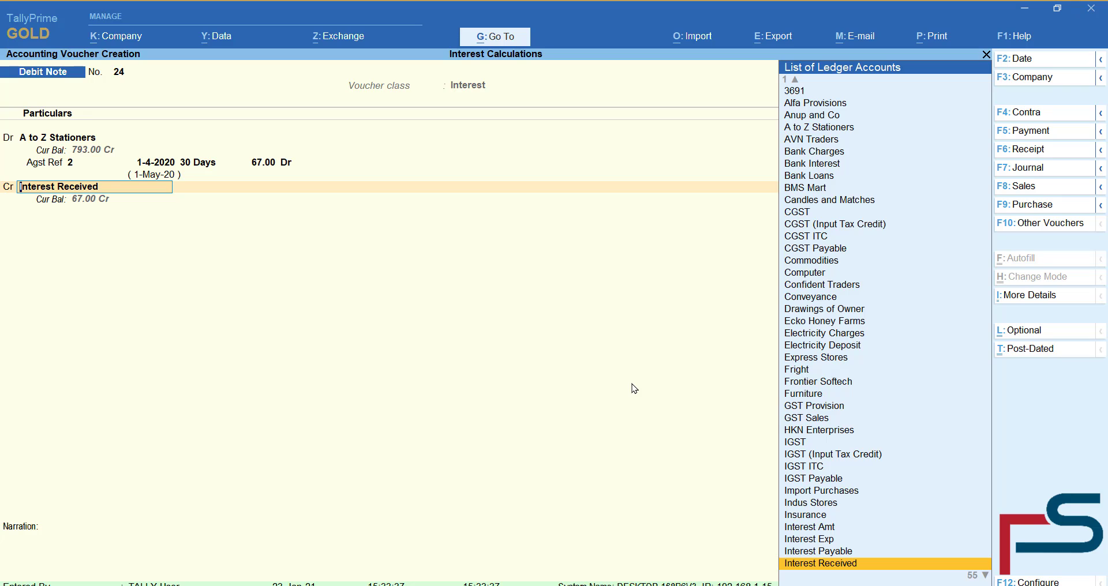
pyautogui.press('Return')
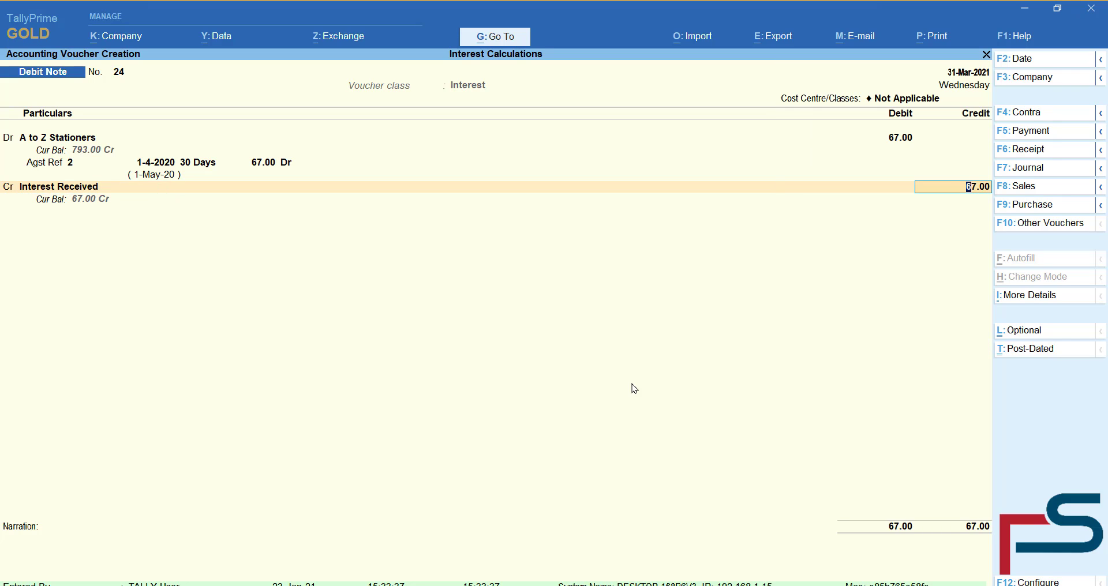
pyautogui.press('Return')
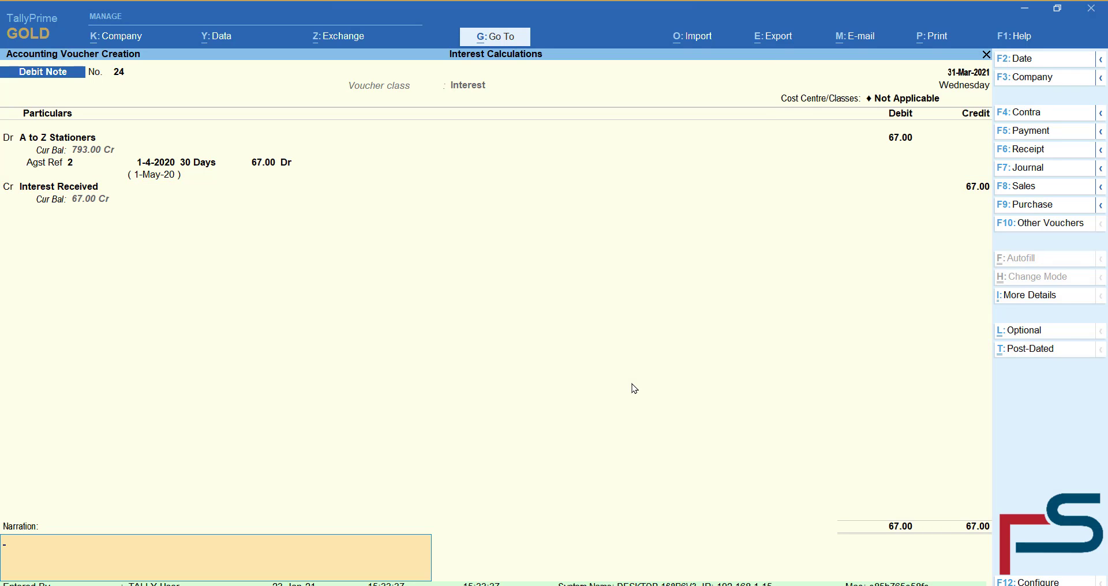
pyautogui.press('Return')
pyautogui.press('Return')
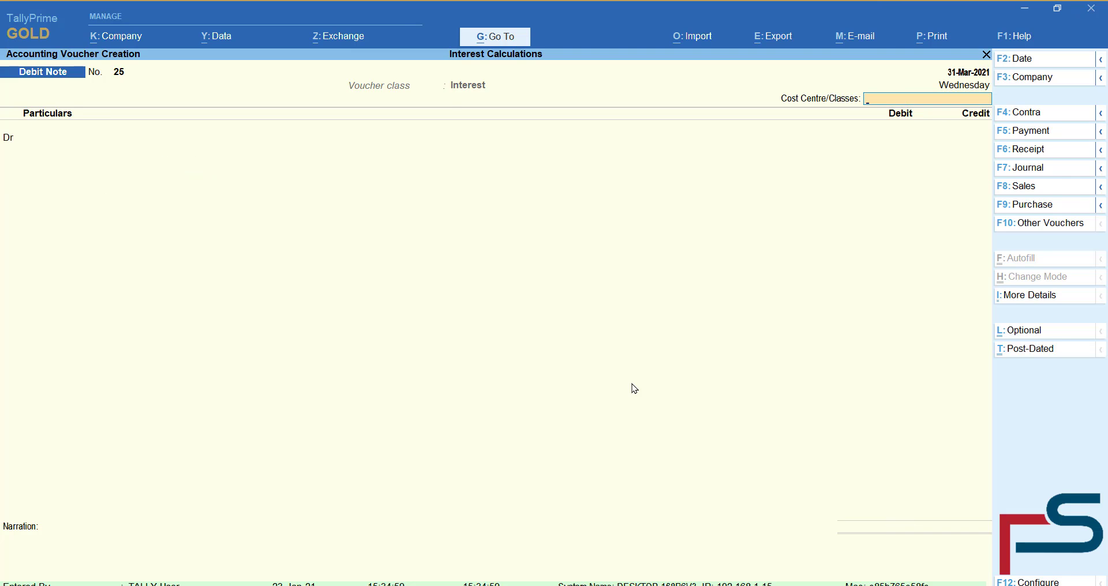
pyautogui.press('Escape')
pyautogui.press('Return')
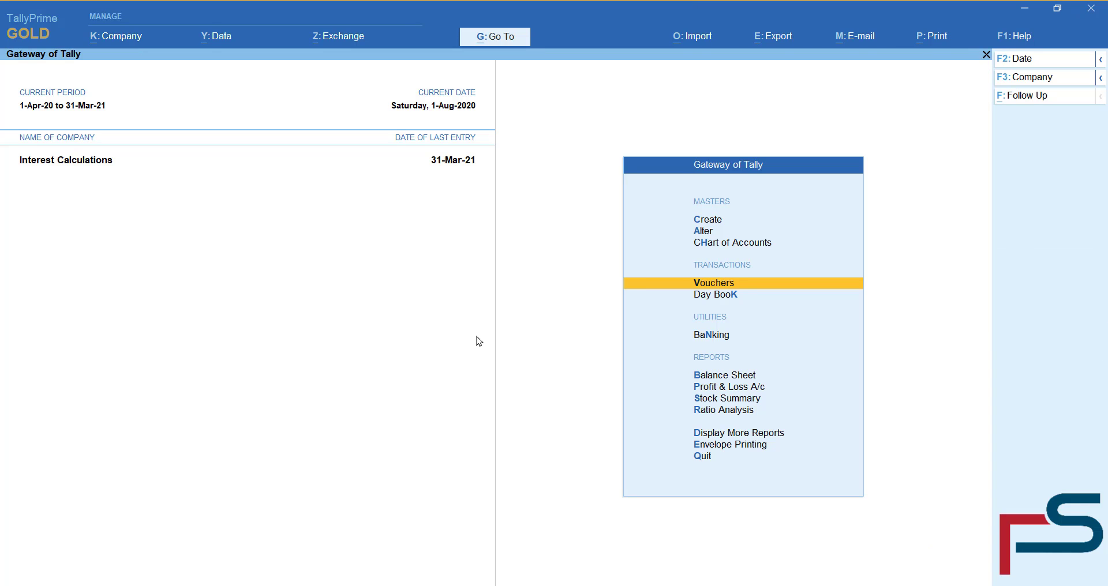
# Start creating a new ledger named Sharma & Co.
pyautogui.press('Up')
pyautogui.press('Up')
pyautogui.press('Up')
pyautogui.press('Return')
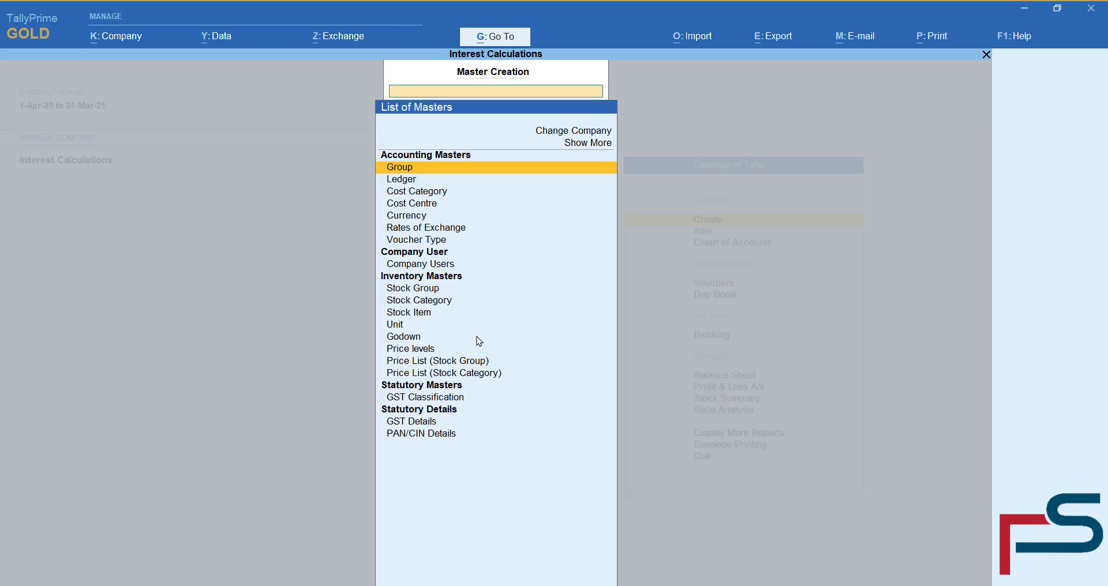
pyautogui.press('Down')
pyautogui.press('Return')
pyautogui.write('Sh')
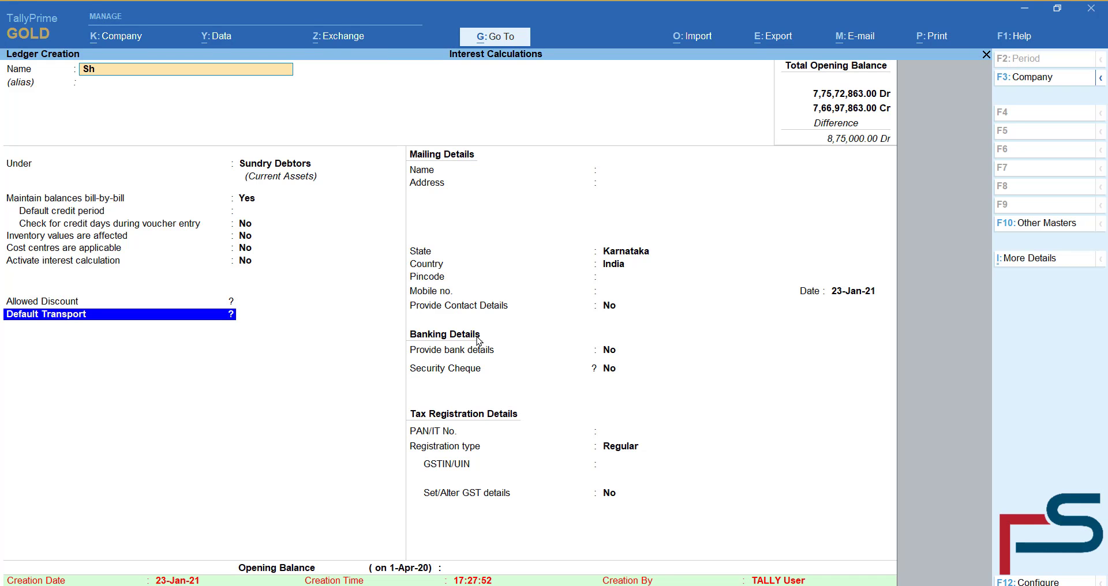
pyautogui.write('arma & coo.')
pyautogui.press('BackSpace')
pyautogui.write('.')
pyautogui.press('Return')
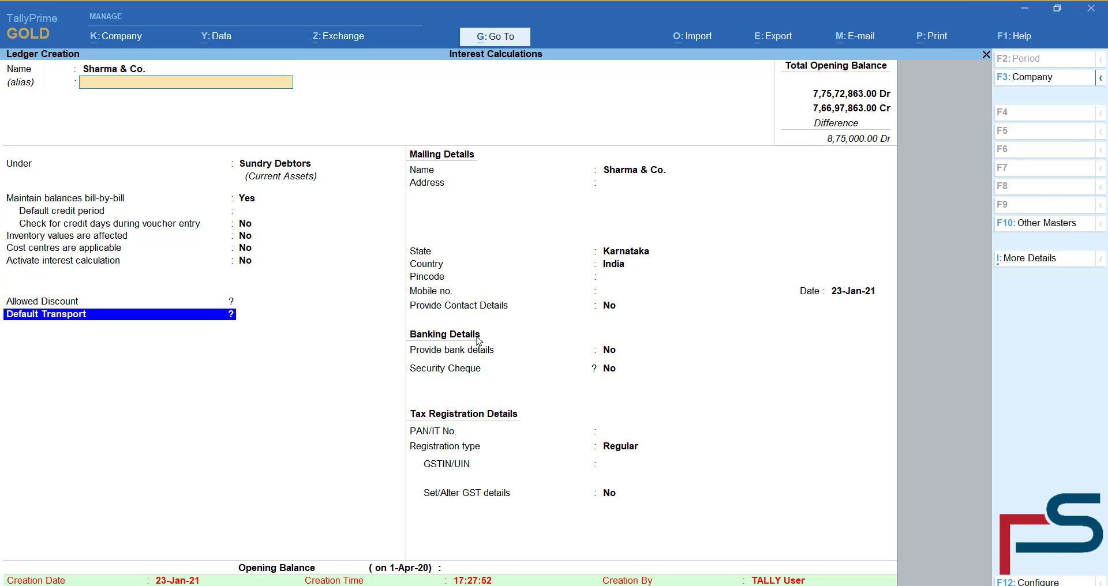
# Set the Sharma & Co. ledger's default credit period to 3 days and activate interest calculation.
pyautogui.write('3')
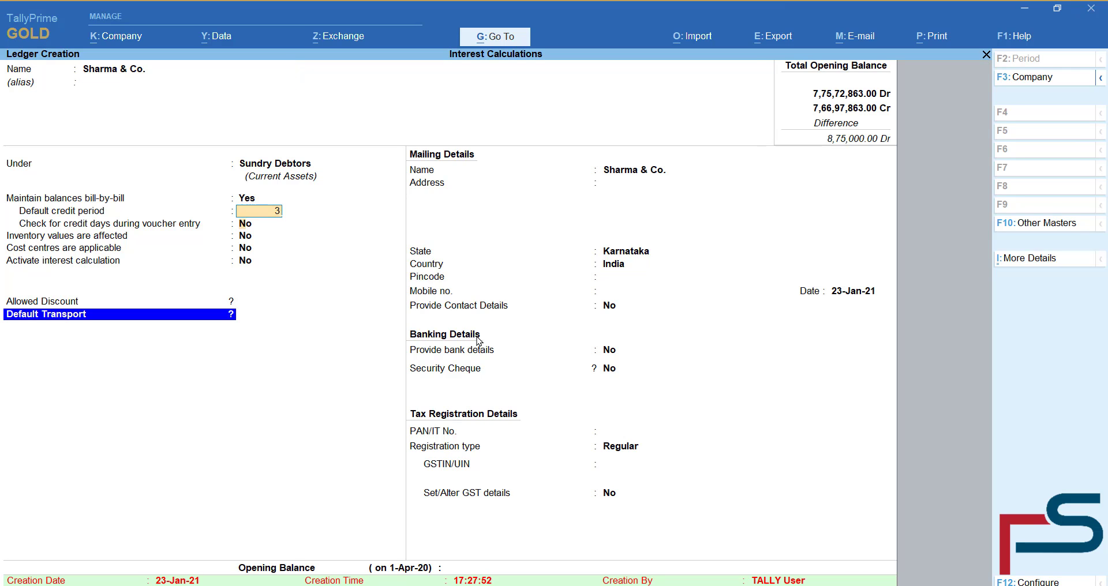
pyautogui.press('Return')
pyautogui.press('Return')
pyautogui.press('Return')
pyautogui.press('y')
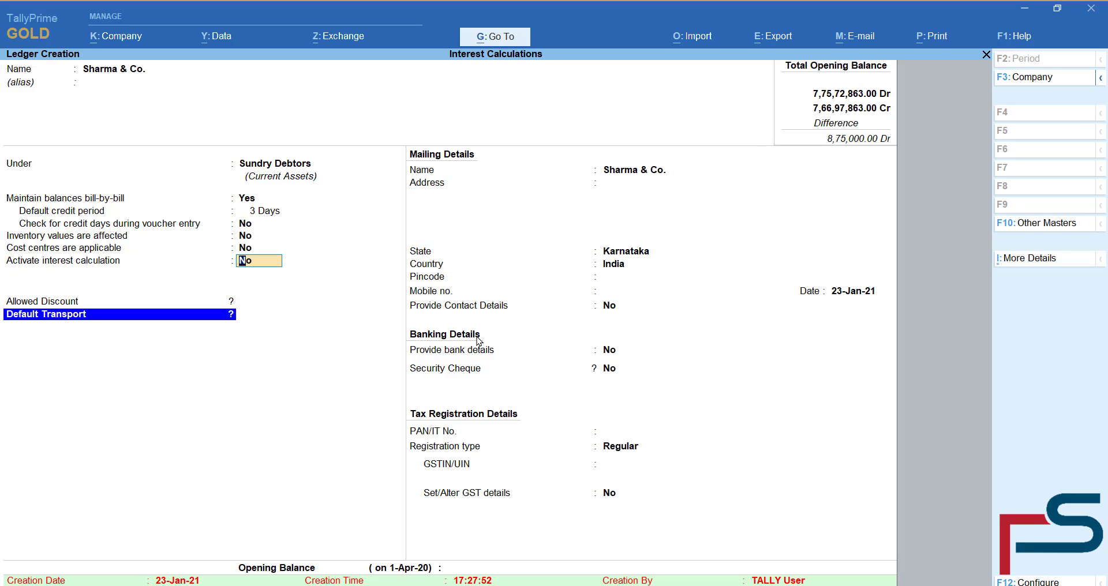
pyautogui.press('Return')
# Enable transaction-by-transaction interest calculation, keeping the parameter override and both transaction date inclusion options at No.
pyautogui.press('y')
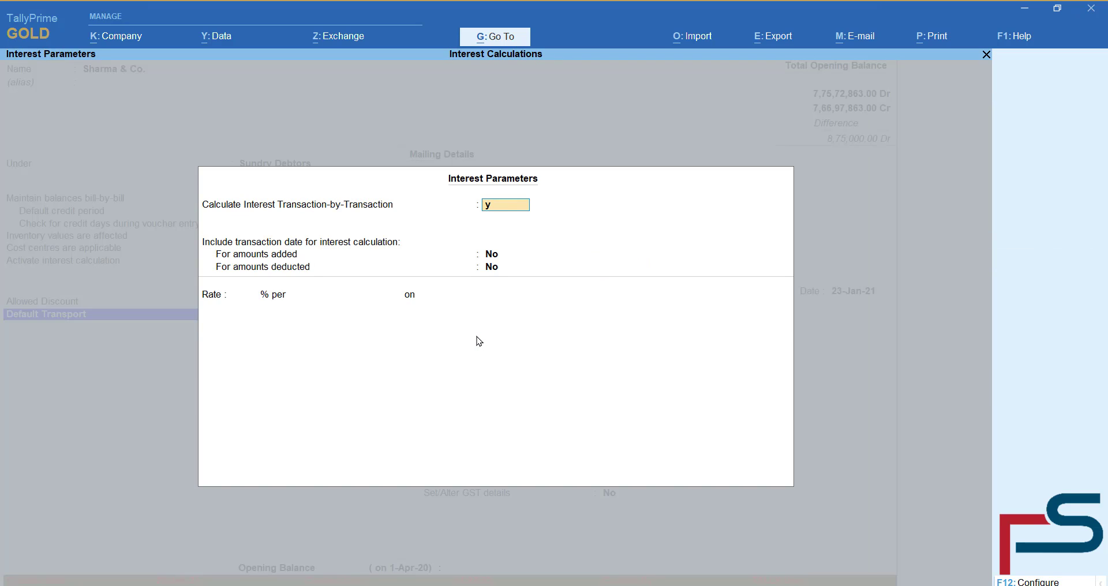
pyautogui.press('Return')
pyautogui.press('Return')
pyautogui.press('Return')
pyautogui.press('Return')
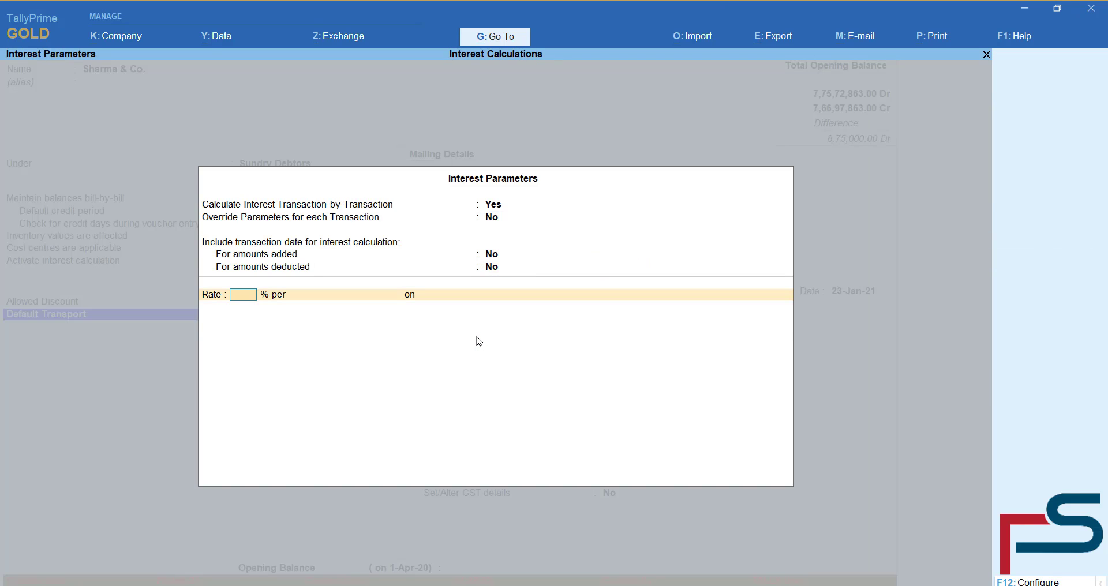
# Set the interest rate to 6% per 365-Day Year with applicability Always, and save the Sharma & Co. ledger.
pyautogui.write('6')
pyautogui.press('Return')
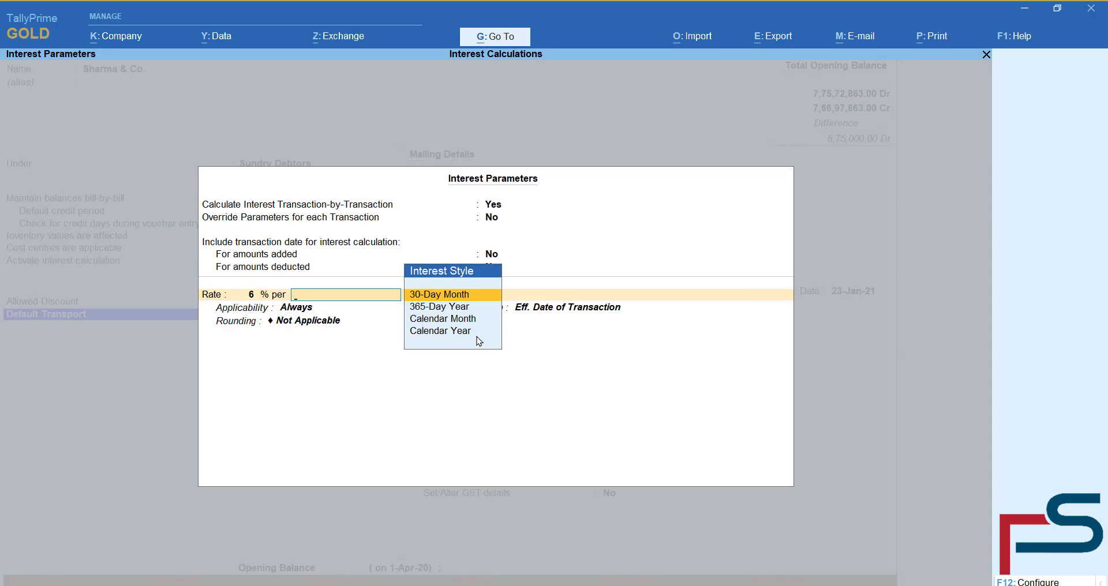
pyautogui.press('Down')
pyautogui.press('Return')
pyautogui.press('Return')
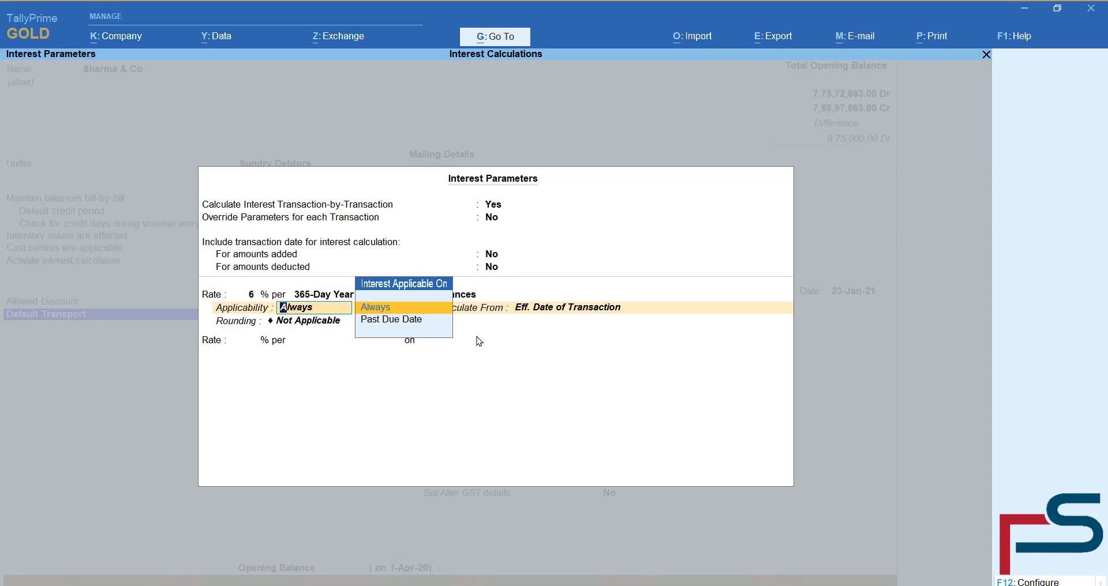
pyautogui.hotkey('ctrl', 'a')
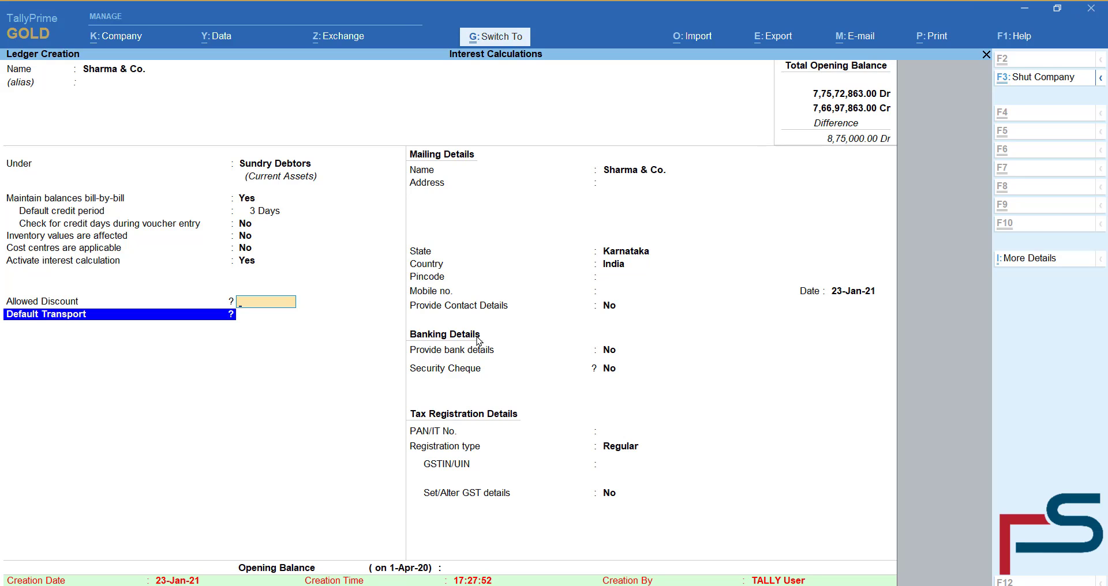
pyautogui.hotkey('ctrl', 'a')
pyautogui.press('Escape')
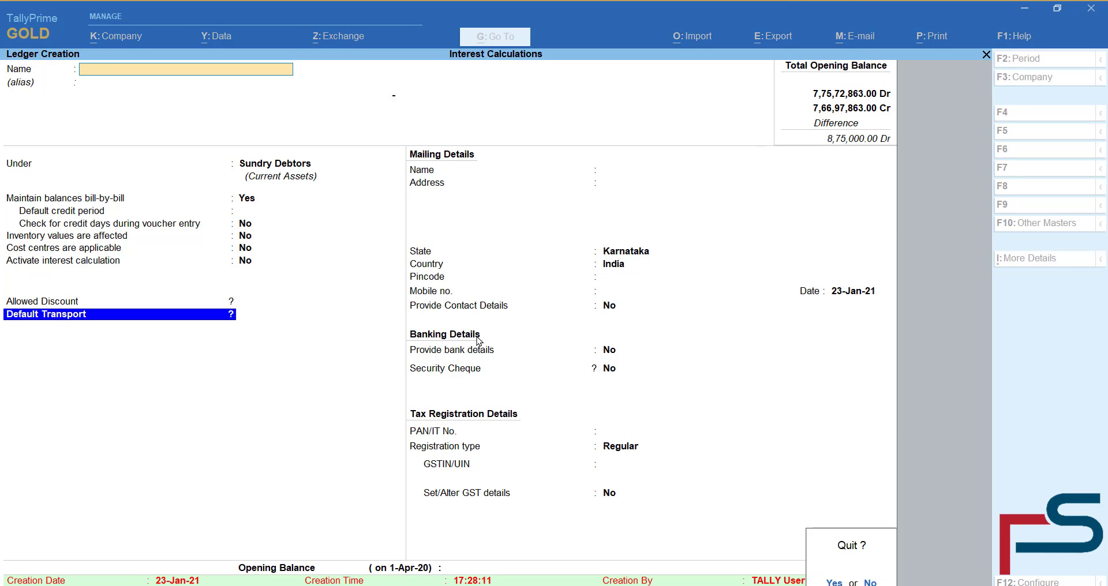
pyautogui.press('y')
pyautogui.press('Escape')
# Start a Sales voucher for Sharma & Co. with delivery note Not Applicable, accepting the dispatch and party details.
pyautogui.press('Down')
pyautogui.press('Down')
pyautogui.press('Down')
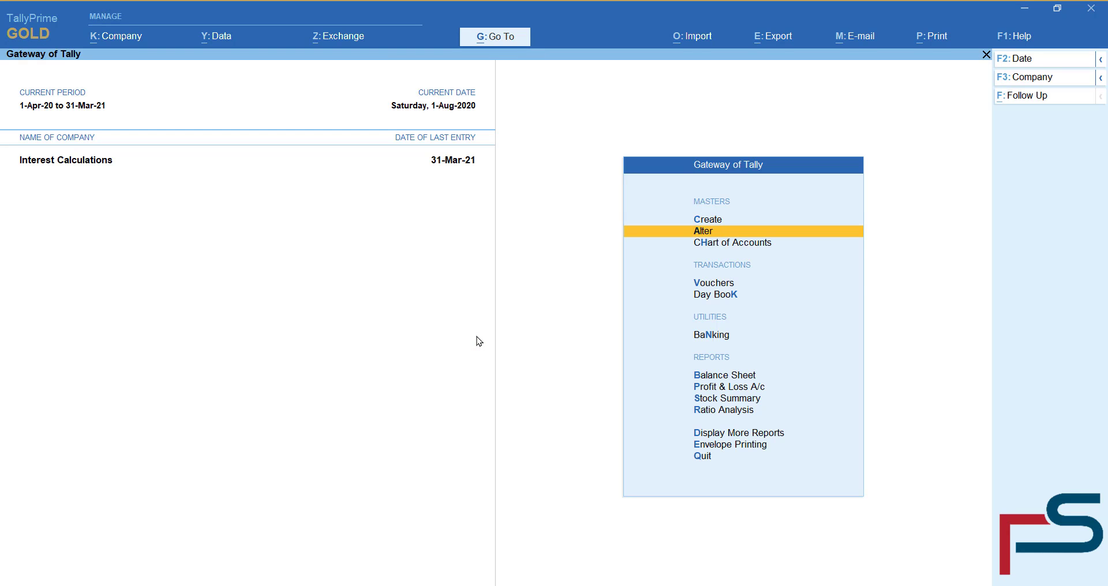
pyautogui.press('Return')
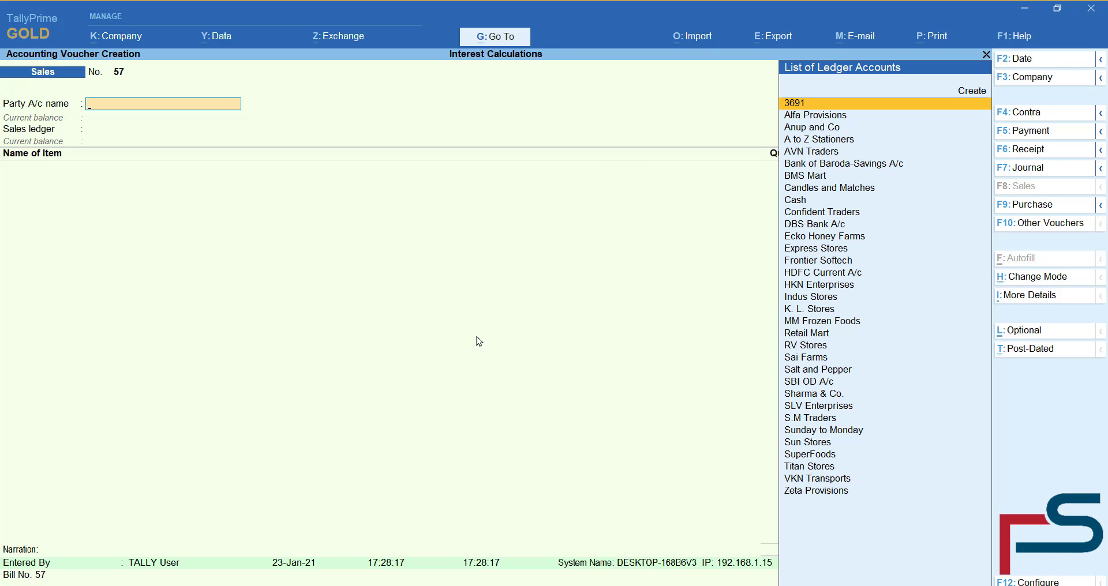
pyautogui.write('Shar')
pyautogui.press('Return')
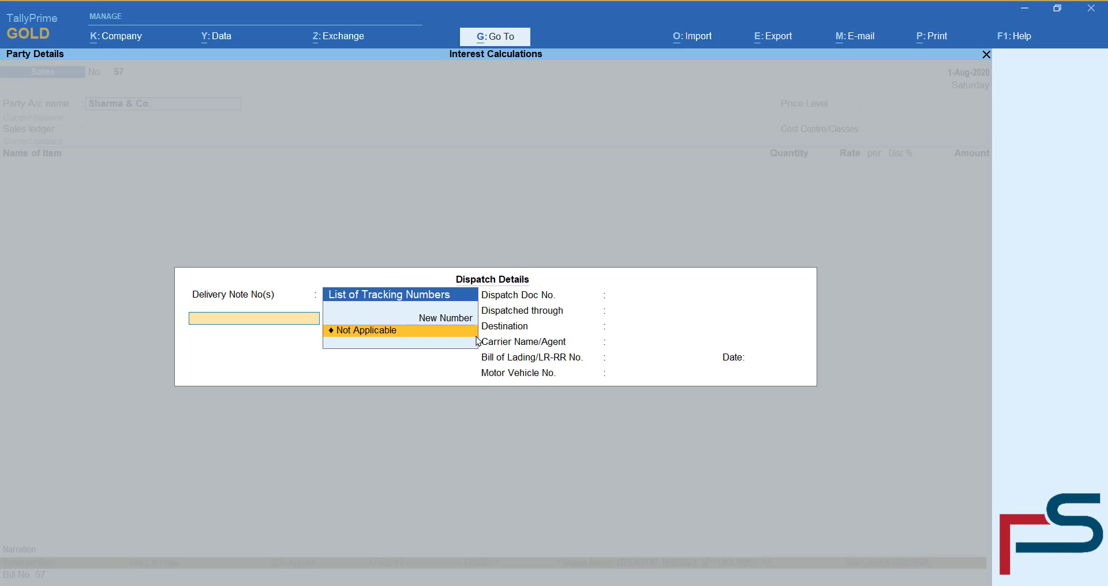
pyautogui.press('Return')
pyautogui.hotkey('ctrl', 'a')
pyautogui.hotkey('ctrl', 'a')
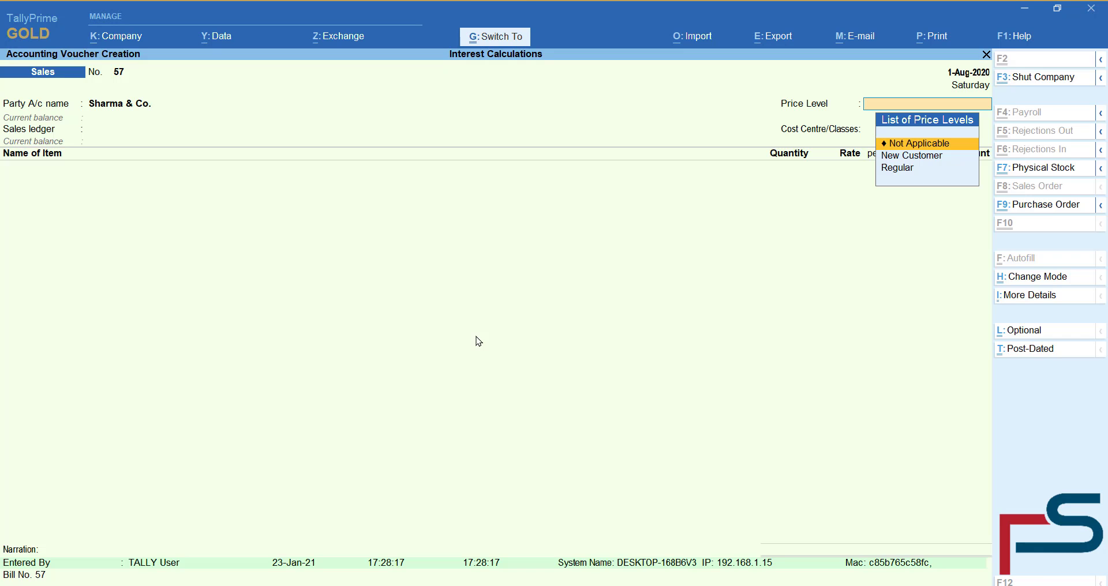
# Set the price level and cost centre class to Not Applicable, with GST Sales as the sales ledger.
pyautogui.press('Return')
pyautogui.press('Return')
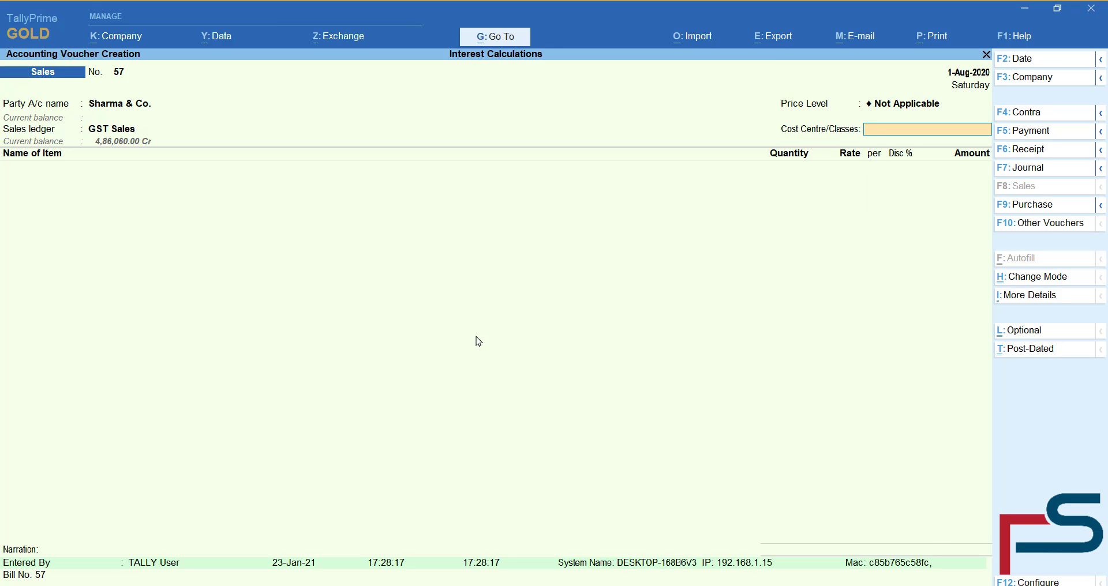
pyautogui.press('Return')
# Add the item 50-50 Biscuits with tracking number Not Applicable, from Electronic City Godown, batch 123.
pyautogui.press('Down')
pyautogui.press('Return')
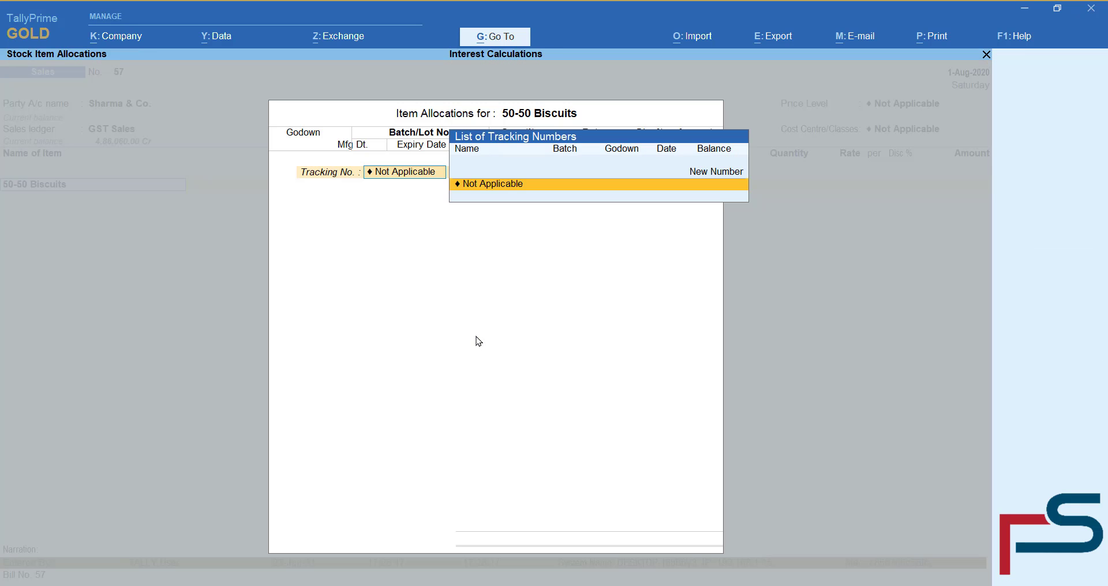
pyautogui.press('Return')
pyautogui.press('Return')
pyautogui.press('Return')
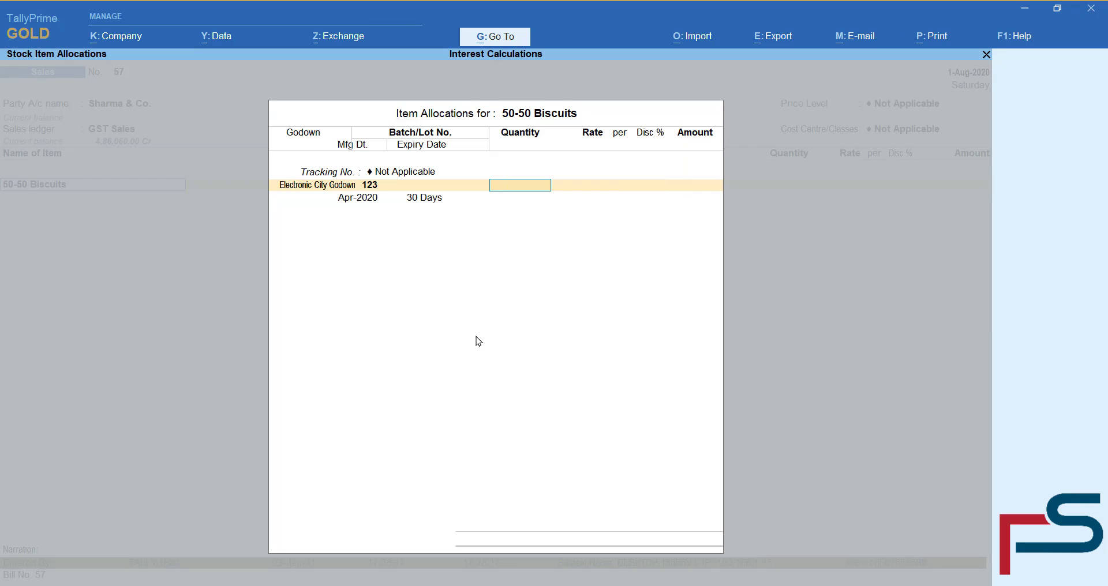
# Allocate 40 Pcs of 50-50 Biscuits at a rate of 20.00 and finish the item allocation.
pyautogui.write('40')
pyautogui.press('Return')
pyautogui.press('Return')
pyautogui.press('Return')
pyautogui.press('Return')
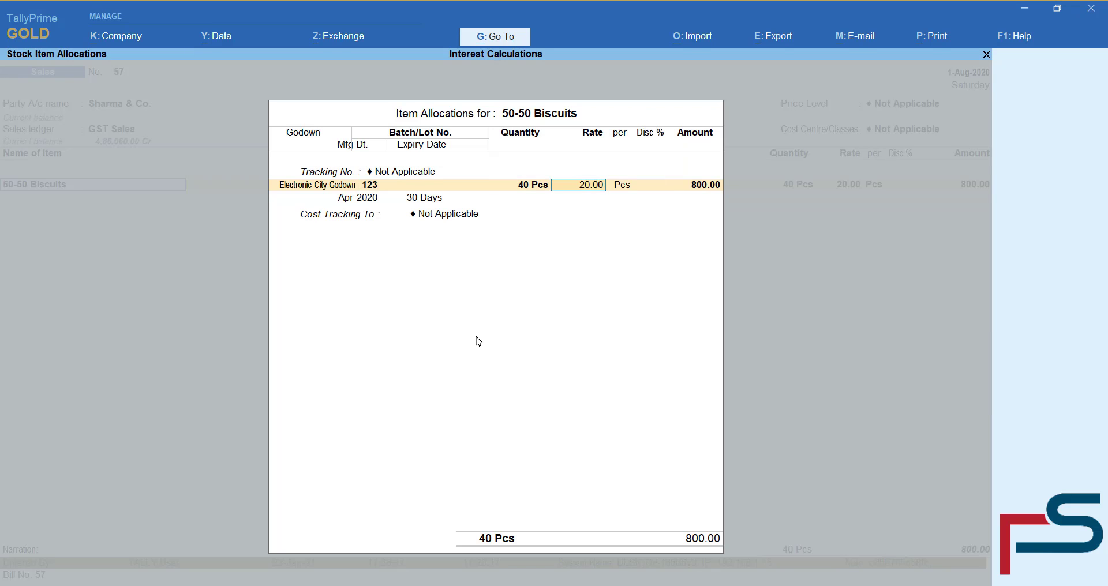
pyautogui.press('Return')
pyautogui.press('Return')
pyautogui.press('Return')
pyautogui.press('Return')
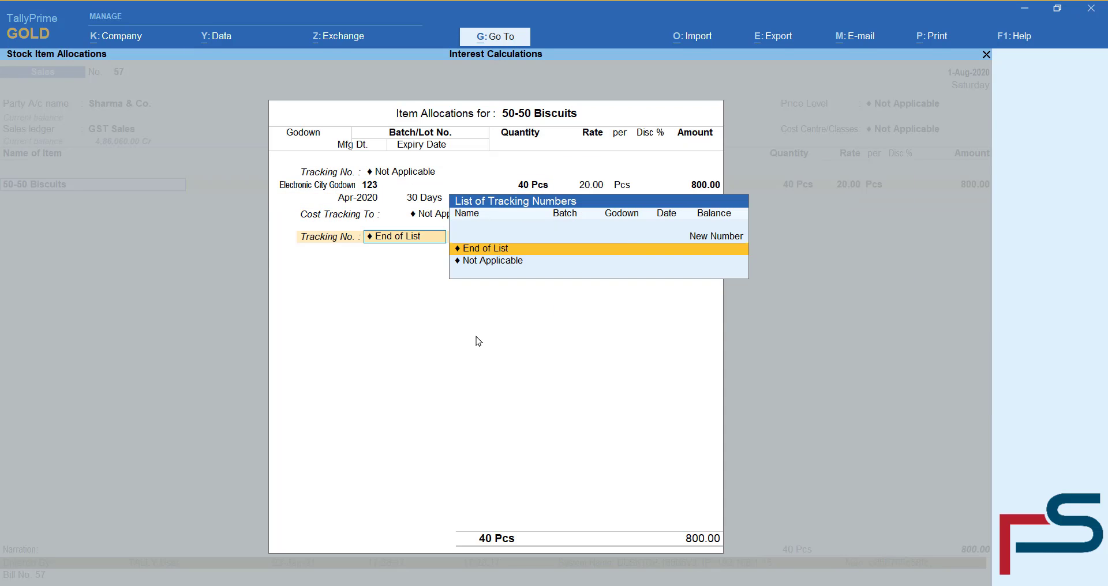
pyautogui.press('Return')
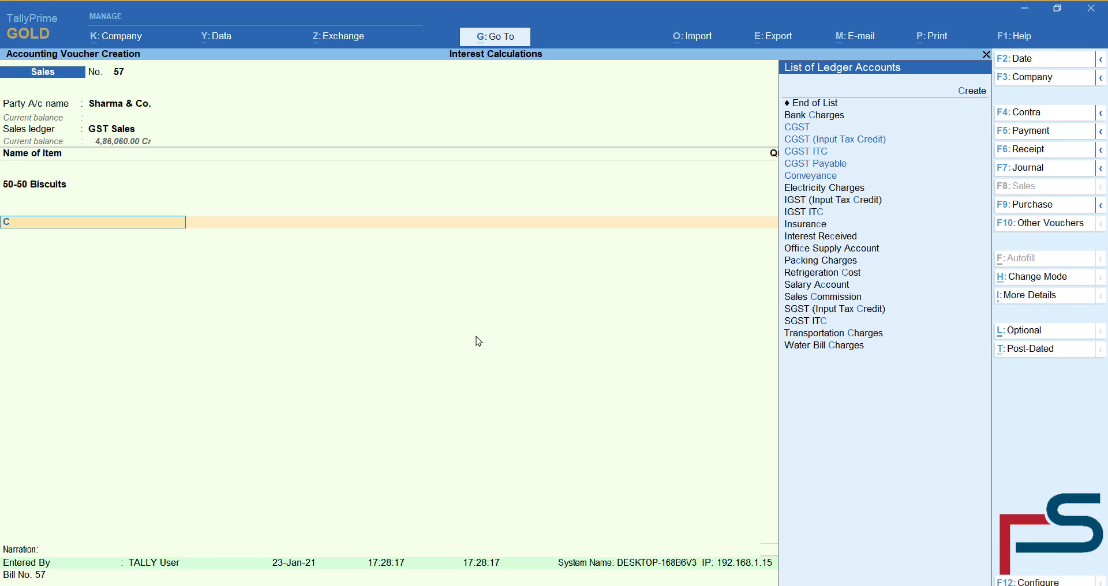
# Add the CGST and SGST tax ledgers to the sales voucher and end the ledger list.
pyautogui.write('cg')
pyautogui.press('Return')
pyautogui.press('Return')
pyautogui.write('sg')
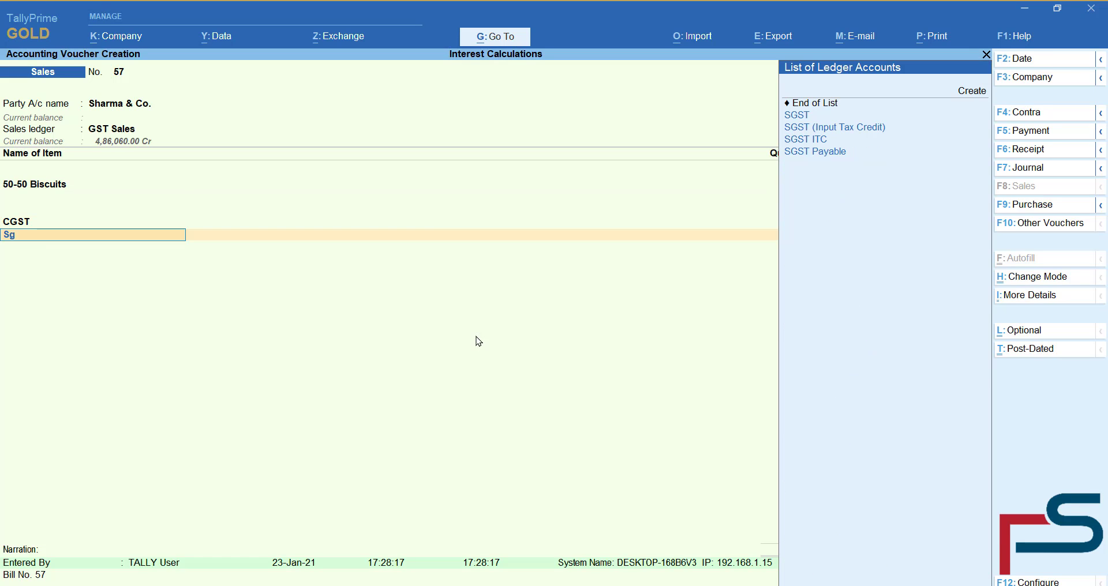
pyautogui.press('Return')
pyautogui.press('Return')
pyautogui.press('Return')
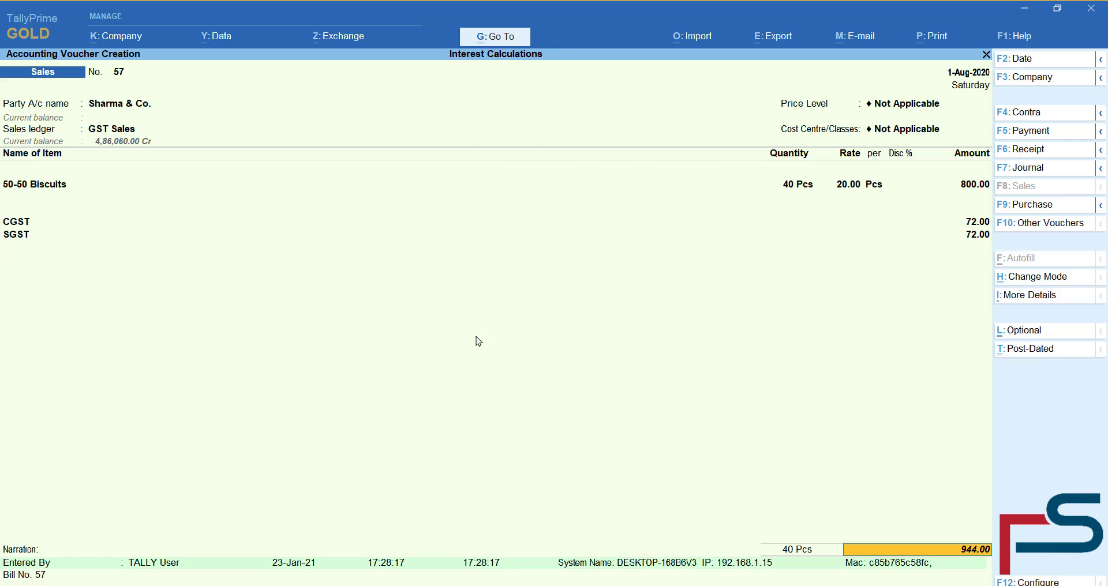
# Accept the remaining details and the default narration, and save the sales voucher for Sharma & Co.
pyautogui.press('Return')
pyautogui.press('Return')
pyautogui.press('Return')
pyautogui.press('Return')
pyautogui.press('Return')
pyautogui.press('Return')
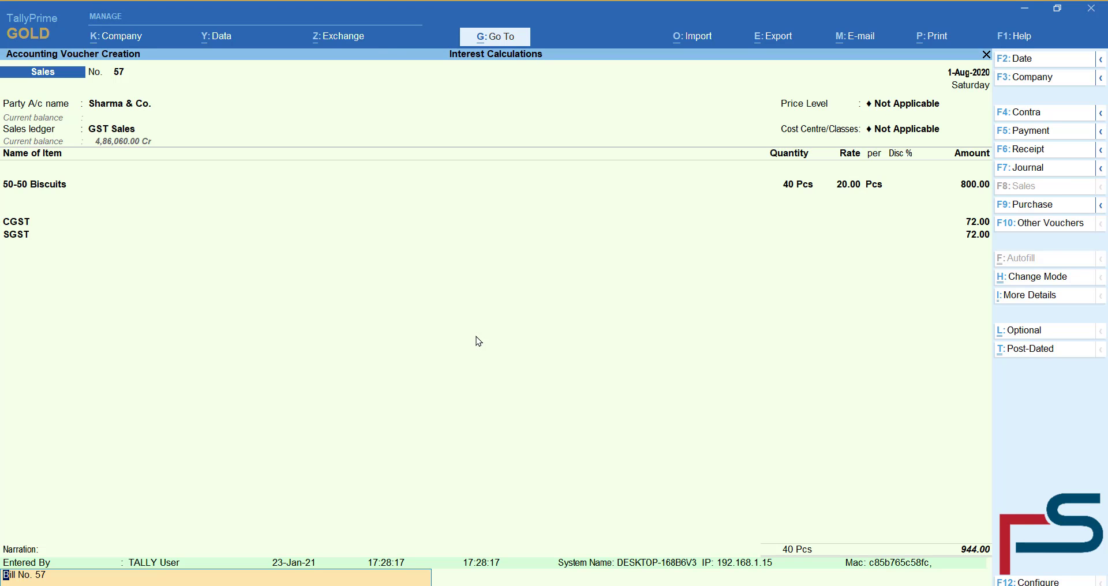
pyautogui.hotkey('ctrl', 'a')
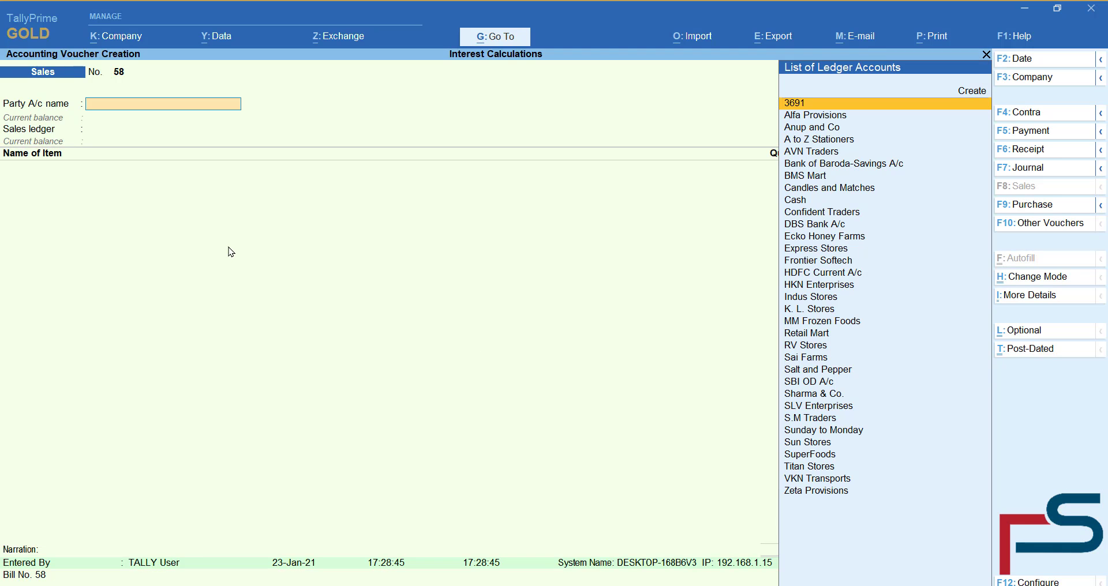
# Start a Debit Note voucher dated 1-Sep-2020 with the Compound Interest voucher class.
pyautogui.click(1041, 223)
pyautogui.write('Deb')
pyautogui.press('Return')
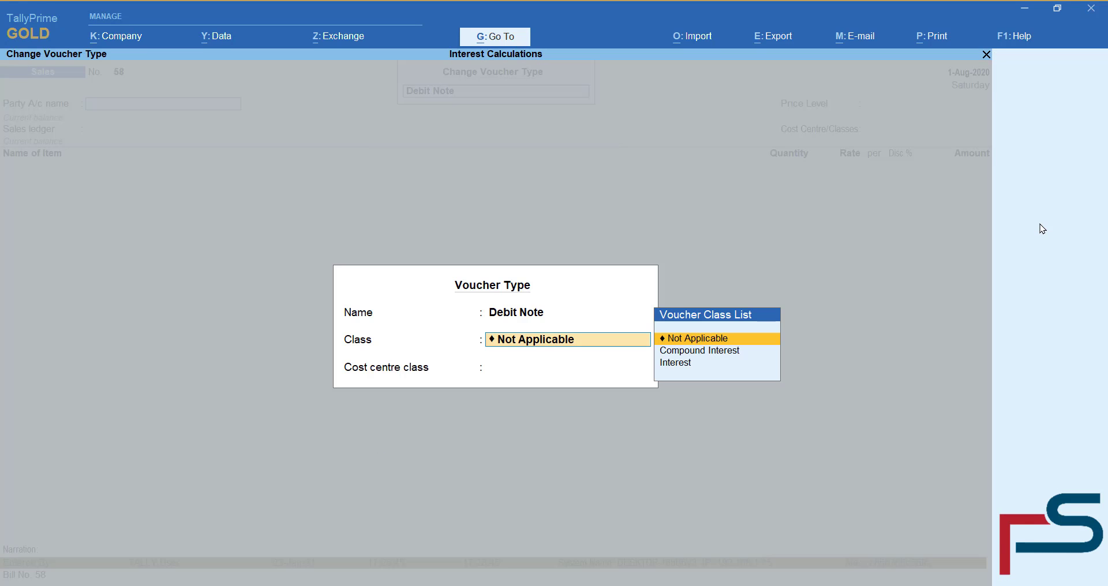
pyautogui.press('Down')
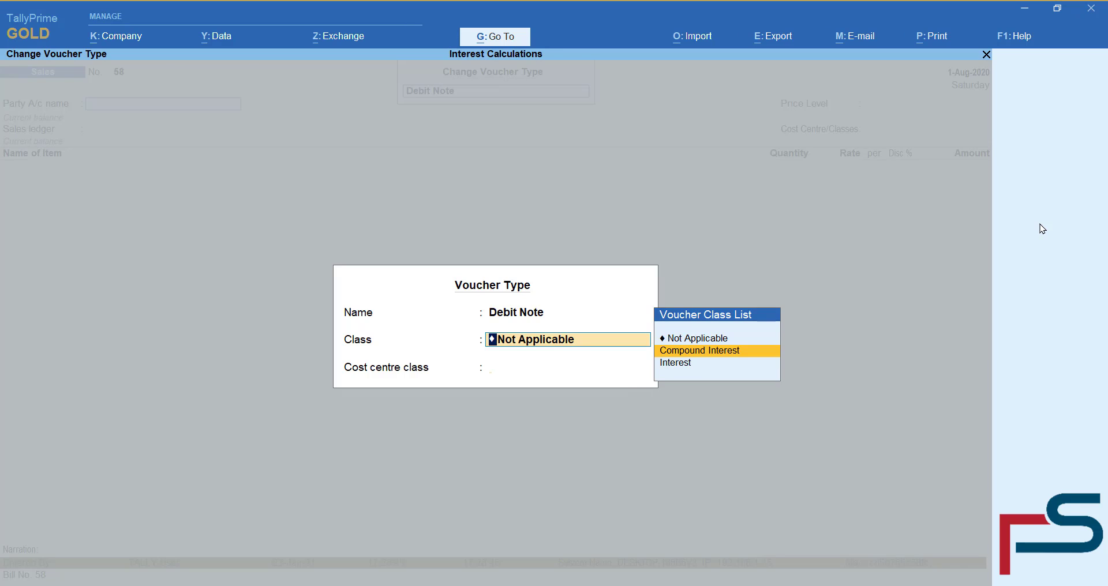
pyautogui.press('Return')
pyautogui.press('Return')
pyautogui.press('Return')
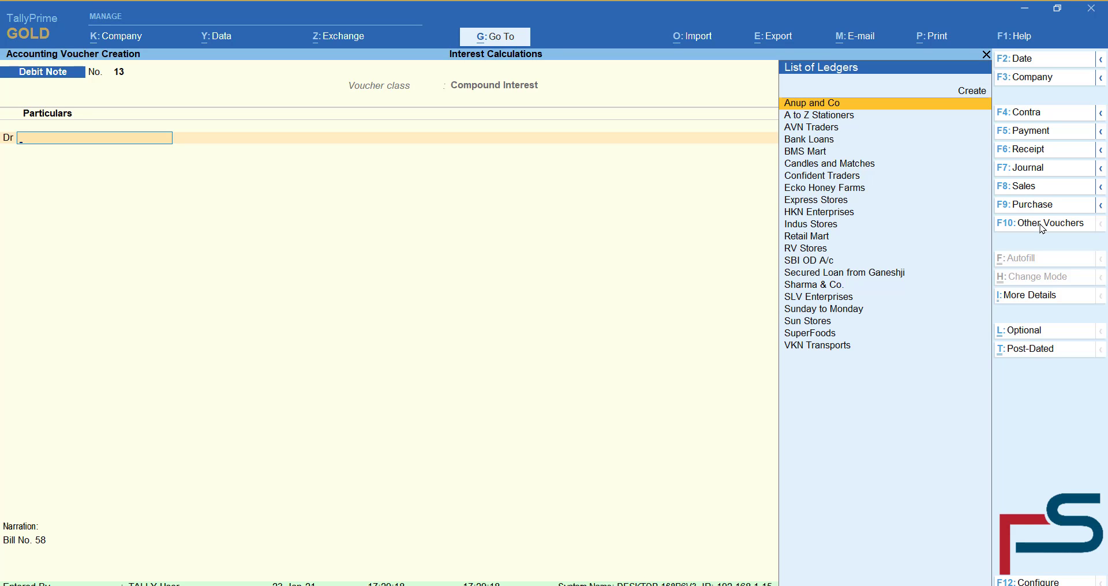
# Debit Sharma & Co. with the interest on bill 57 and accept the dispatch details unfilled.
pyautogui.write('an')
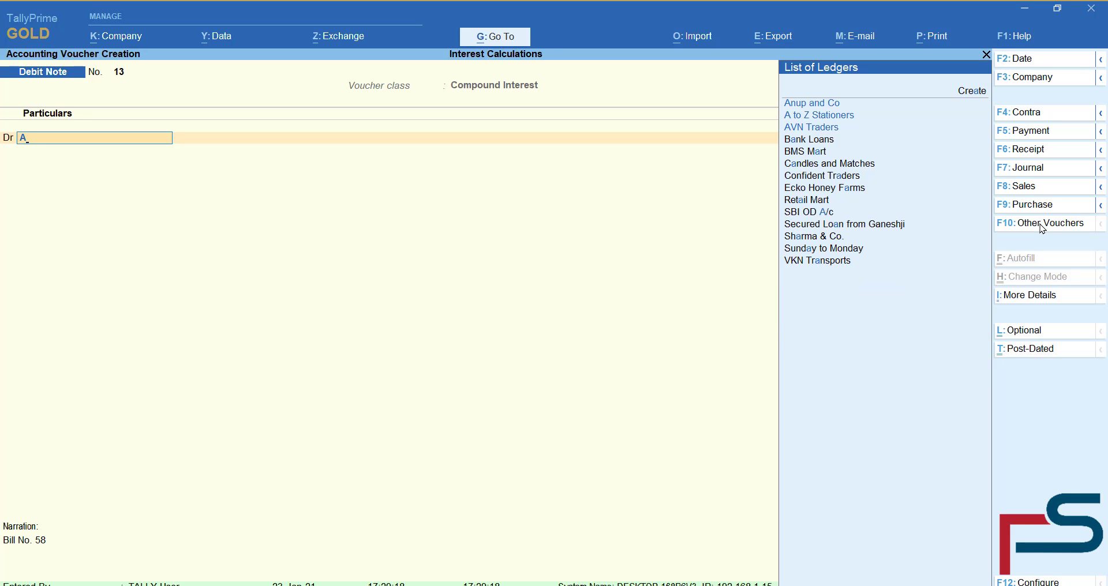
pyautogui.press('BackSpace')
pyautogui.press('BackSpace')
pyautogui.write('Sha')
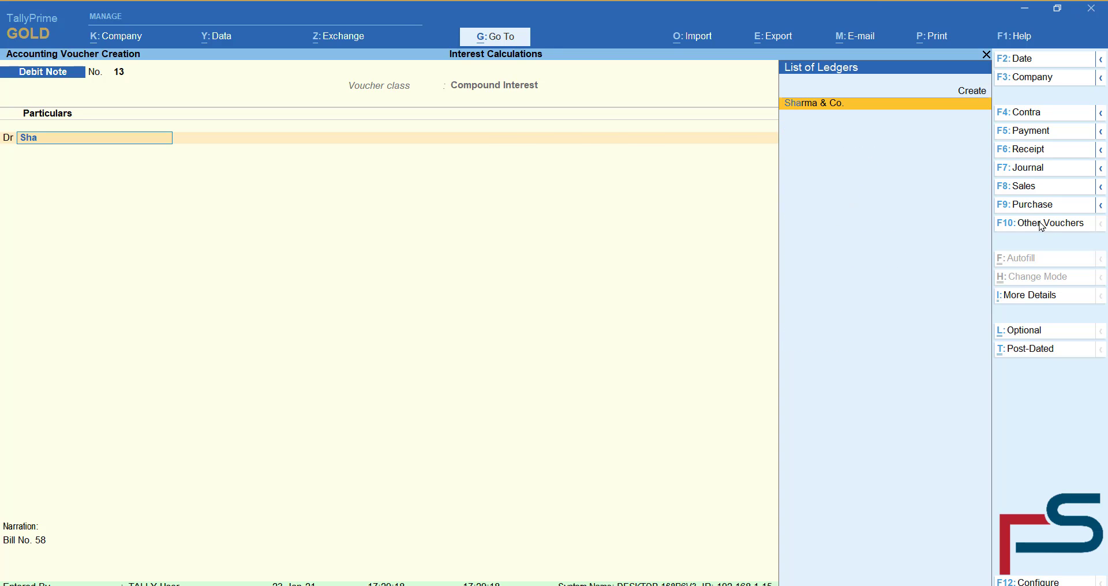
pyautogui.press('Return')
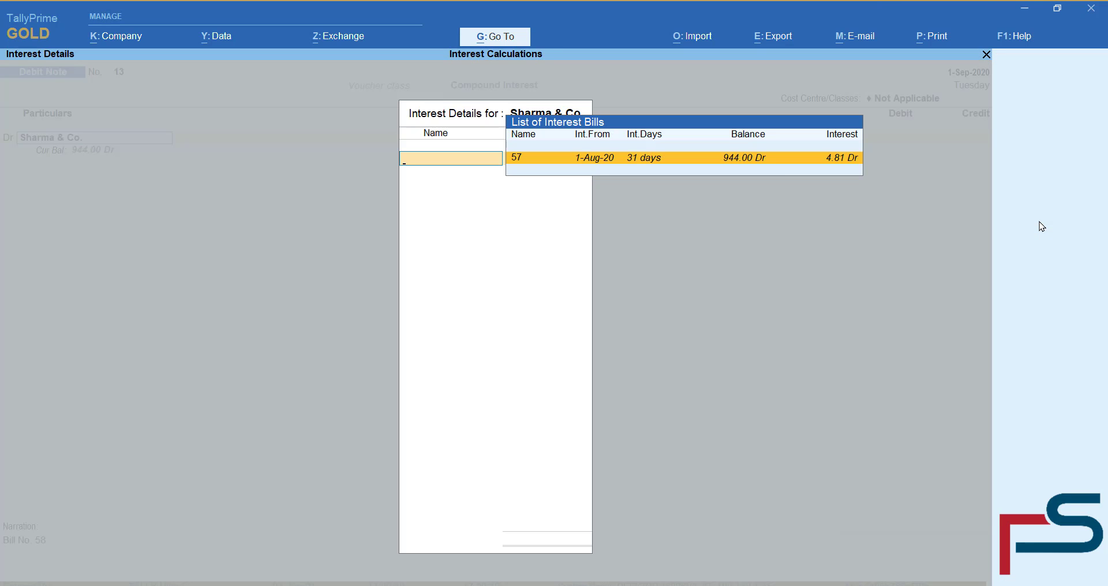
pyautogui.press('Return')
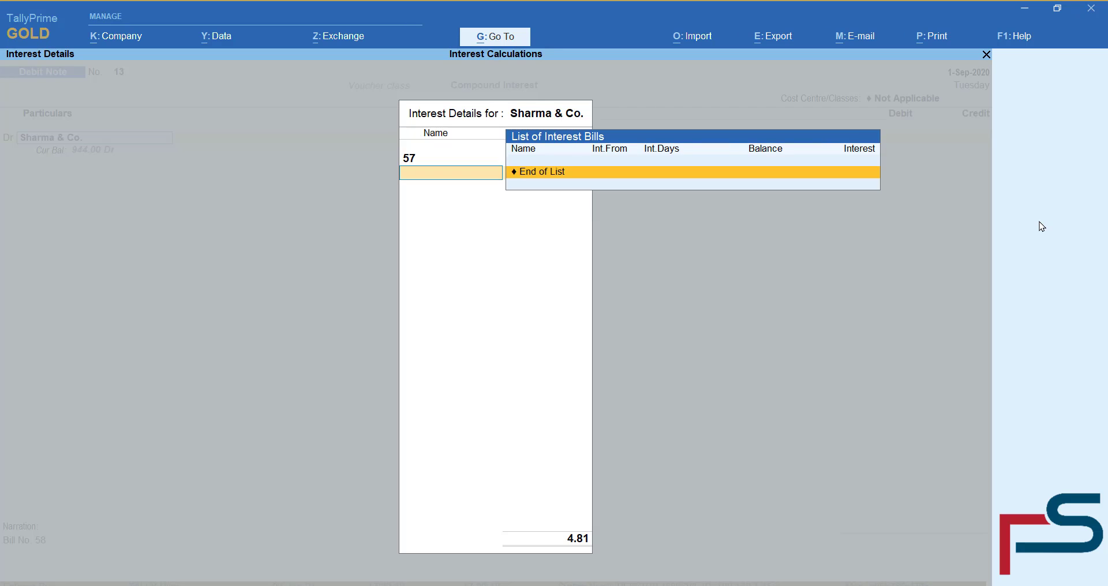
pyautogui.press('Return')
pyautogui.press('Return')
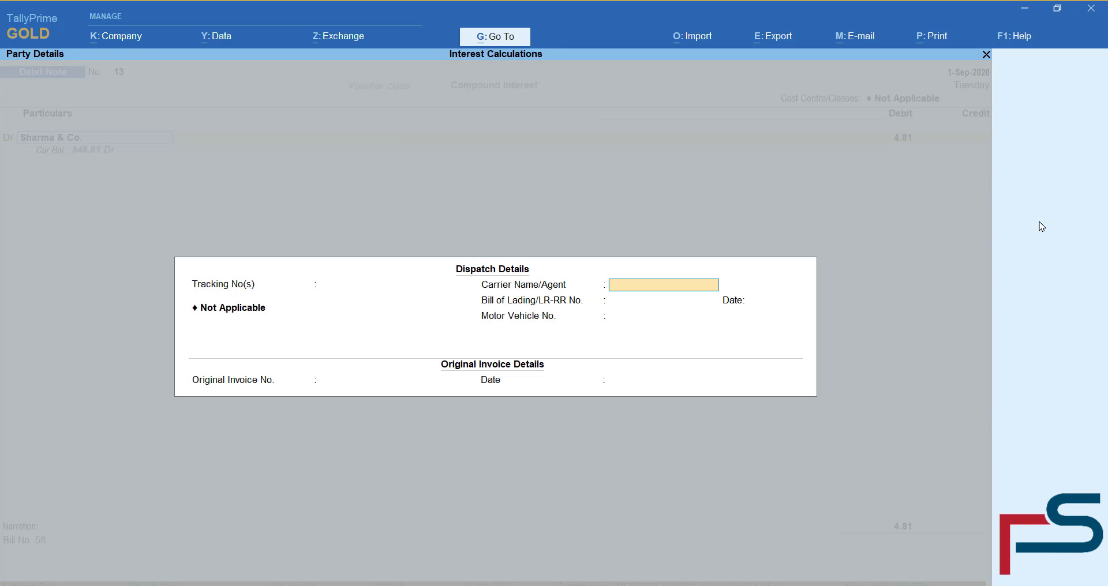
pyautogui.hotkey('ctrl', 'a')
pyautogui.hotkey('ctrl', 'a')
# Credit the Interest Received ledger with the interest amount and save the debit note.
pyautogui.write('Inter')
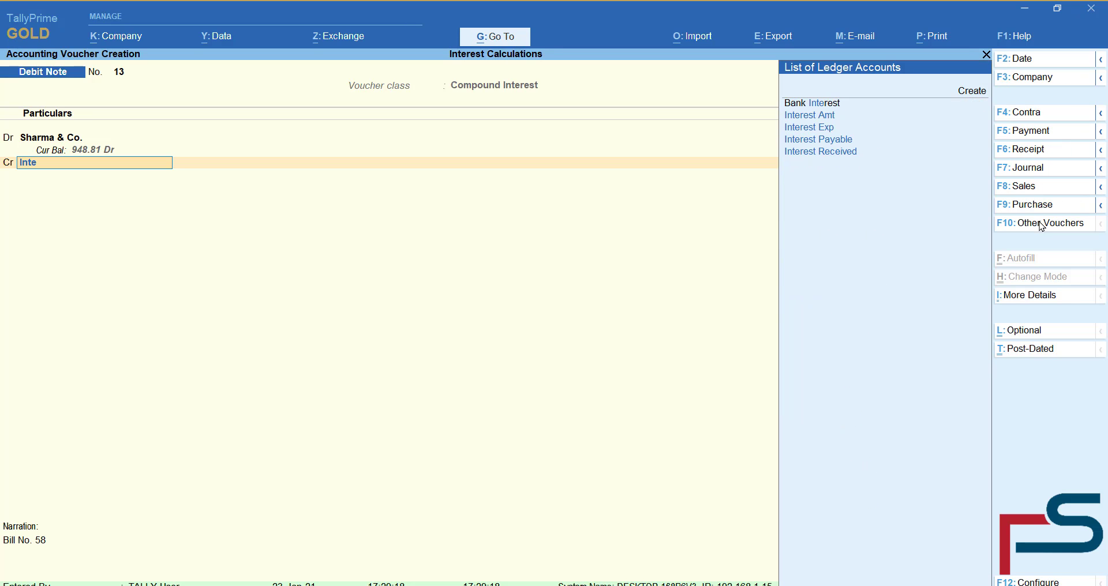
pyautogui.press('Down')
pyautogui.press('Down')
pyautogui.press('Down')
pyautogui.press('Down')
pyautogui.press('Return')
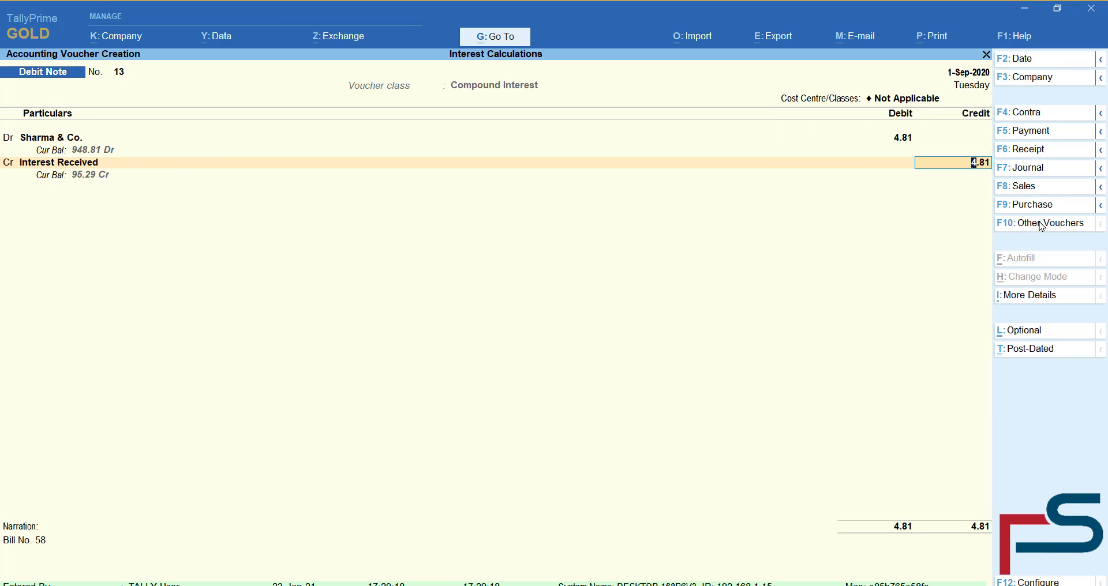
pyautogui.press('Return')
pyautogui.press('Return')
pyautogui.press('Return')
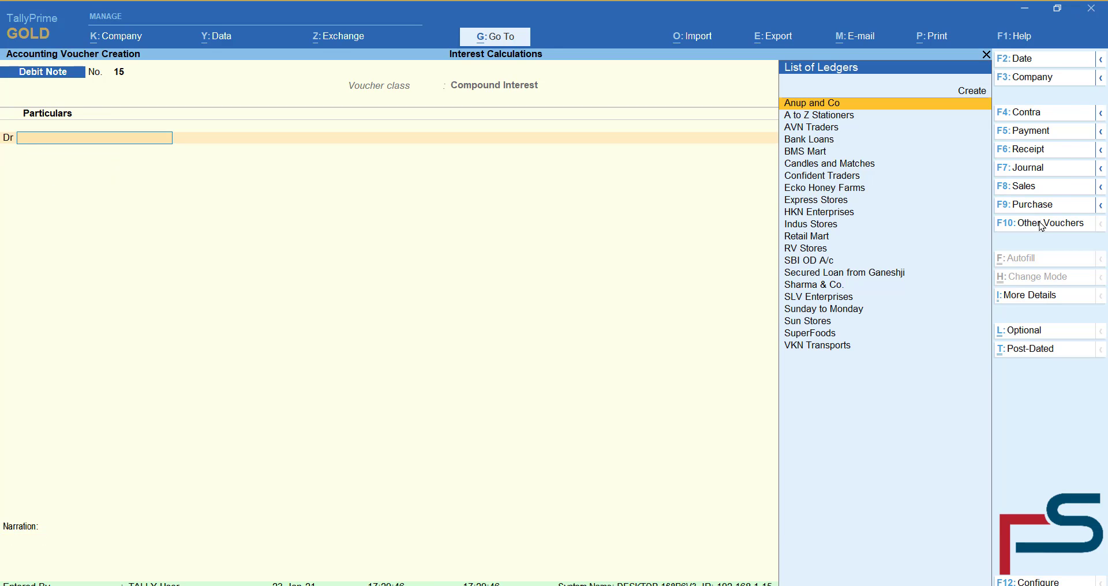
# Start a sales voucher dated 1-Oct-2020 for Sharma & Co. with 800 Pcs of 50-50 Biscuits, batch 123, at a rate of 20.00.
pyautogui.press('F8')
pyautogui.write('Shar')
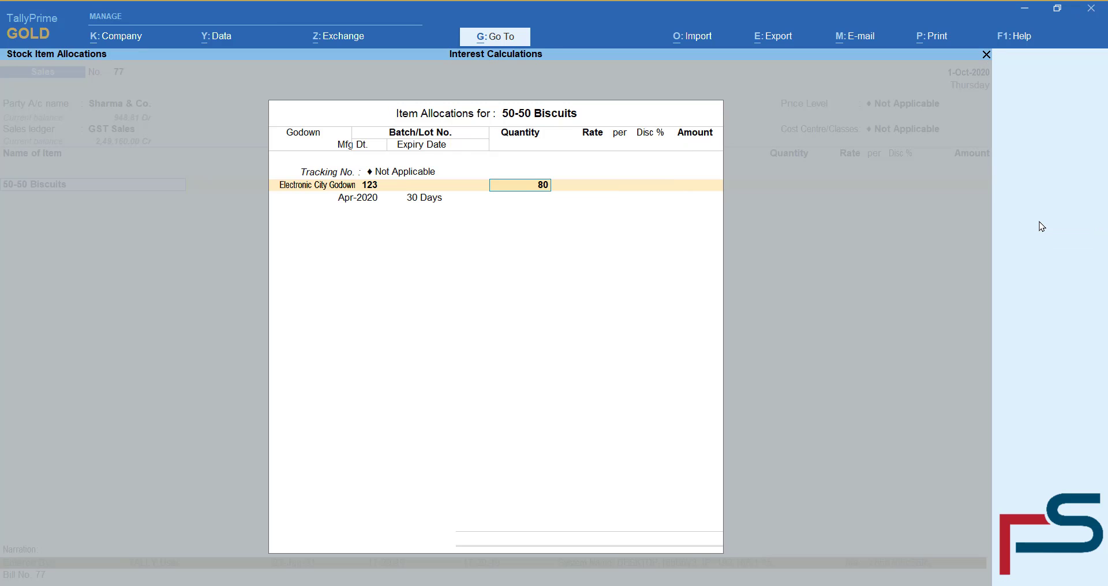
pyautogui.write('0')
pyautogui.press('Return')
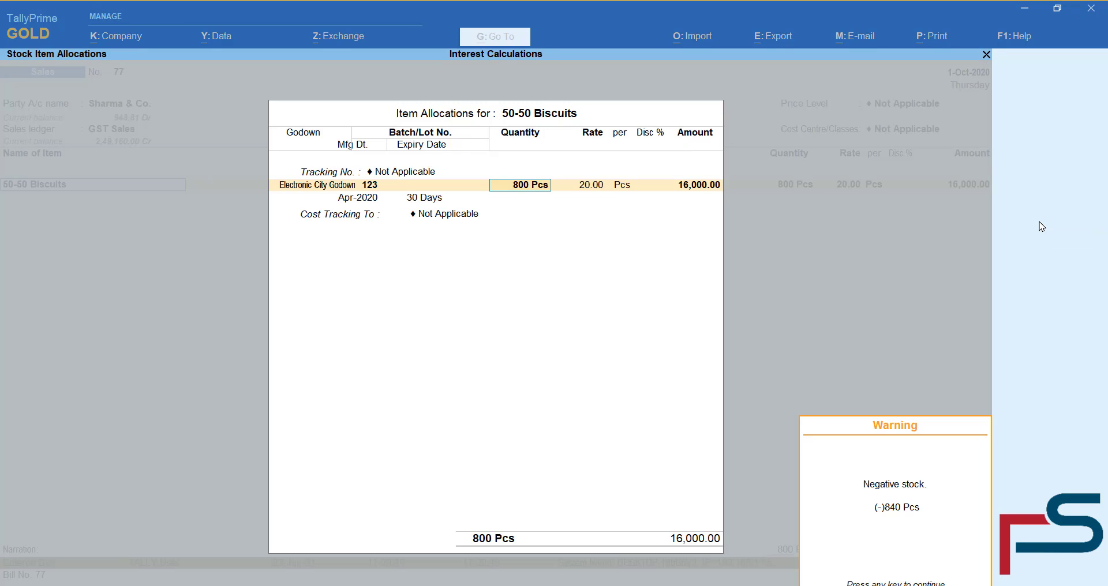
pyautogui.press('Return')
pyautogui.press('Return')
pyautogui.press('Return')
pyautogui.press('Return')
pyautogui.press('Return')
pyautogui.press('Return')
pyautogui.press('Return')
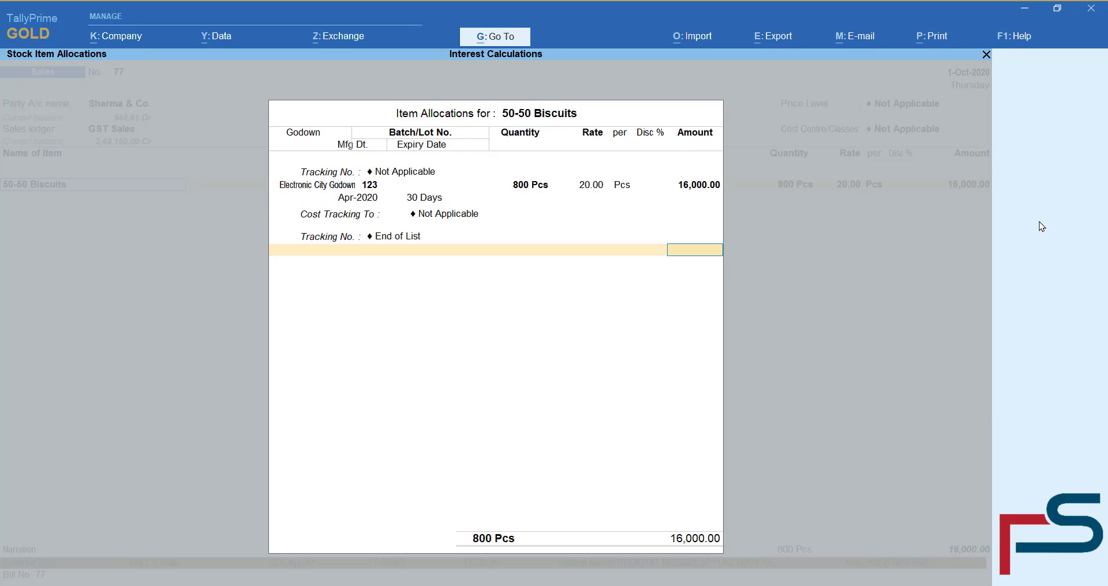
pyautogui.press('Return')
# Add the CGST and SGST ledgers below the biscuits item and end the ledger list.
pyautogui.write('CG')
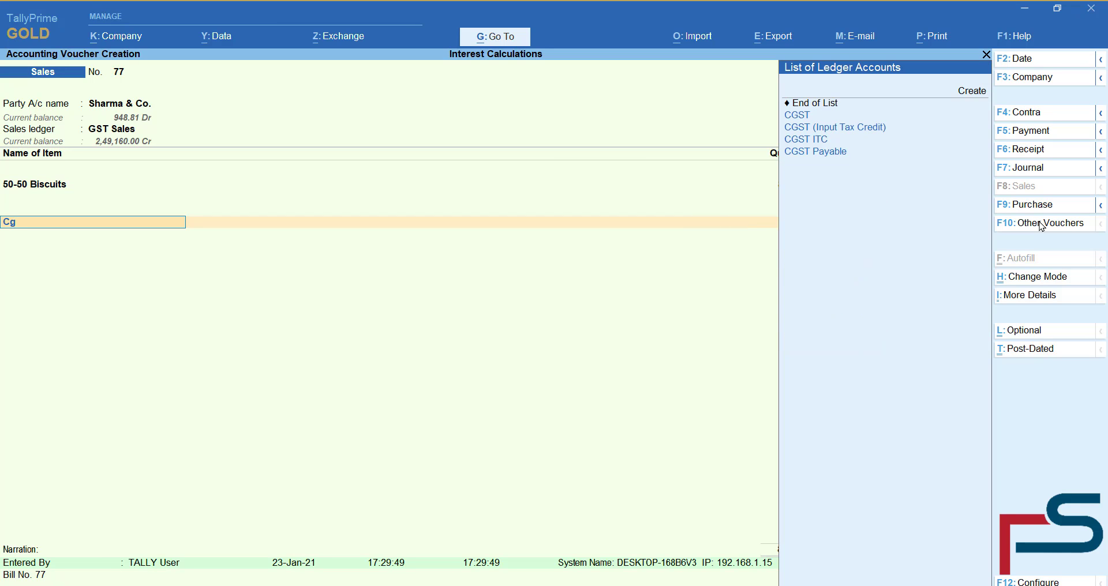
pyautogui.press('Return')
pyautogui.press('Return')
pyautogui.write('Sg')
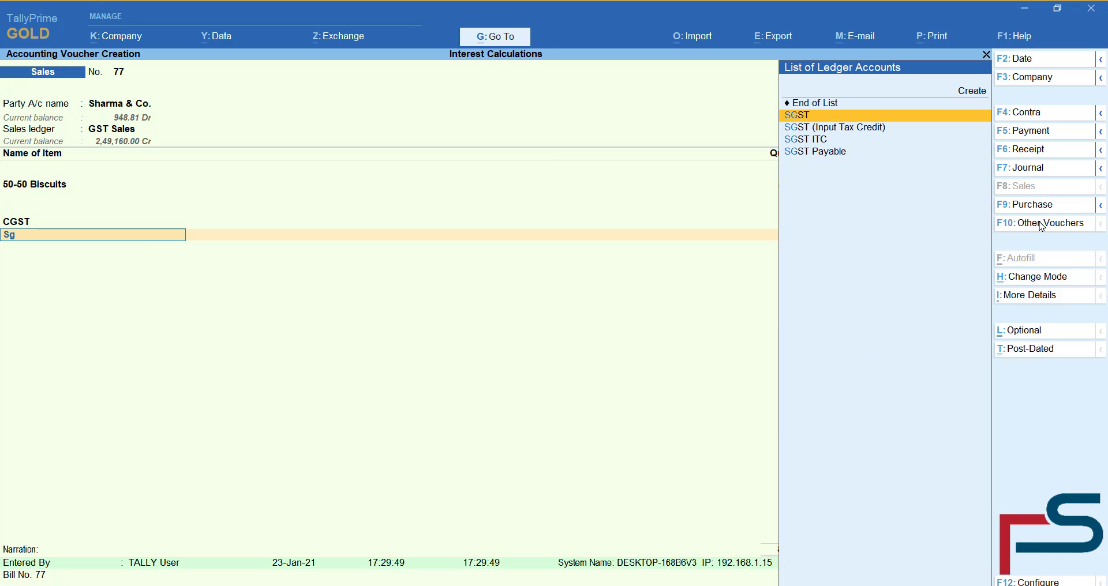
pyautogui.press('Return')
pyautogui.press('Return')
pyautogui.press('Return')
# Accept the remaining details with the narration Bill No. 77 and save the sales voucher for Sharma & Co.
pyautogui.press('Return')
pyautogui.press('Return')
pyautogui.press('Return')
pyautogui.press('Return')
pyautogui.press('Return')
pyautogui.press('Return')
pyautogui.press('Return')
pyautogui.press('Return')
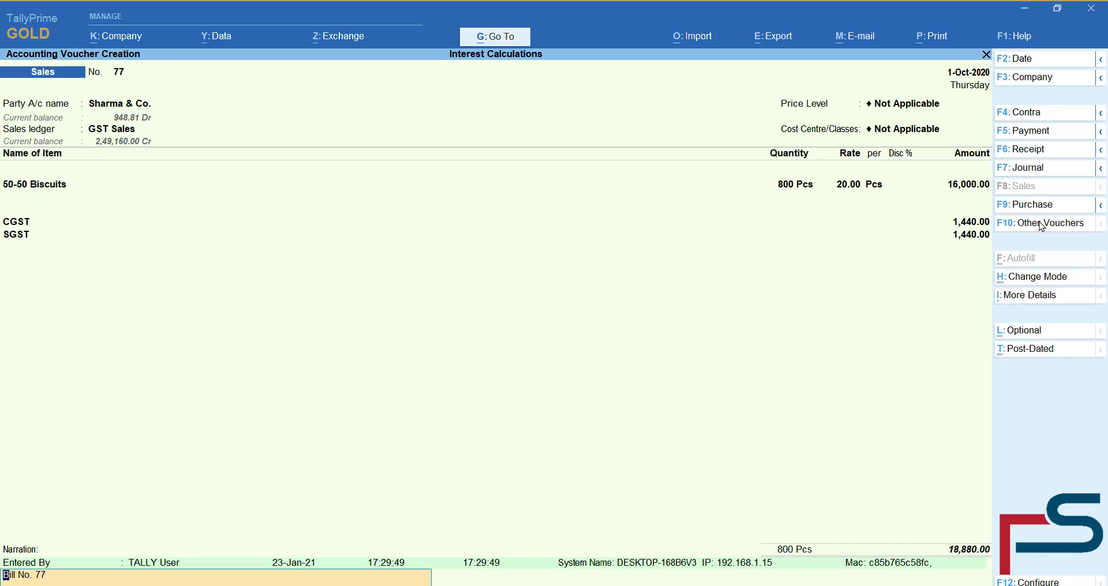
pyautogui.press('Escape')
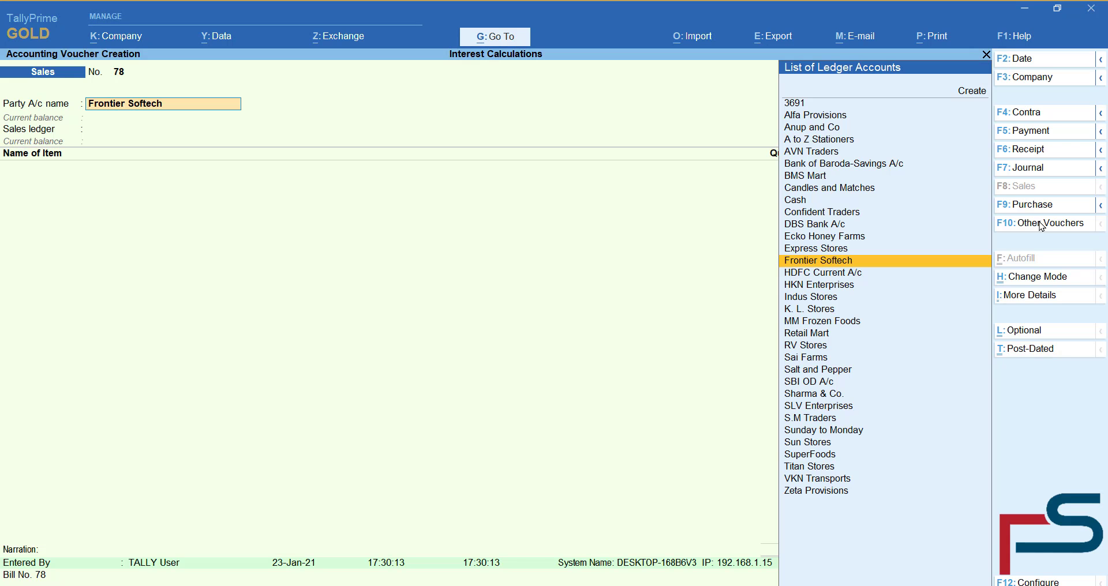
# Open the Ledger Interest Calculation report for Sharma & Co.
pyautogui.hotkey('alt', 'g')
pyautogui.write('Inter')
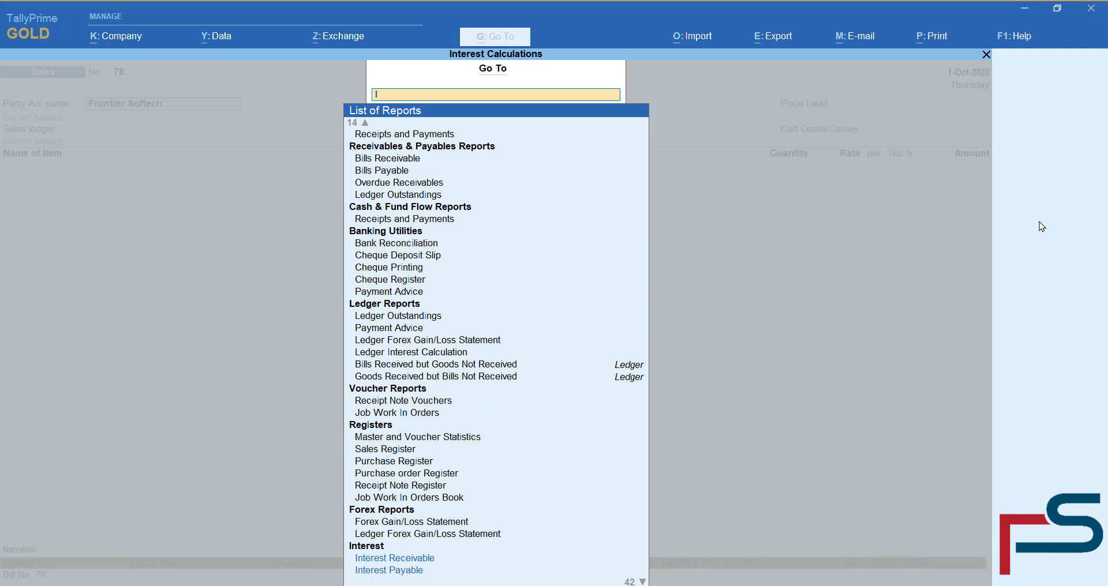
pyautogui.press('Down')
pyautogui.press('Down')
pyautogui.press('Down')
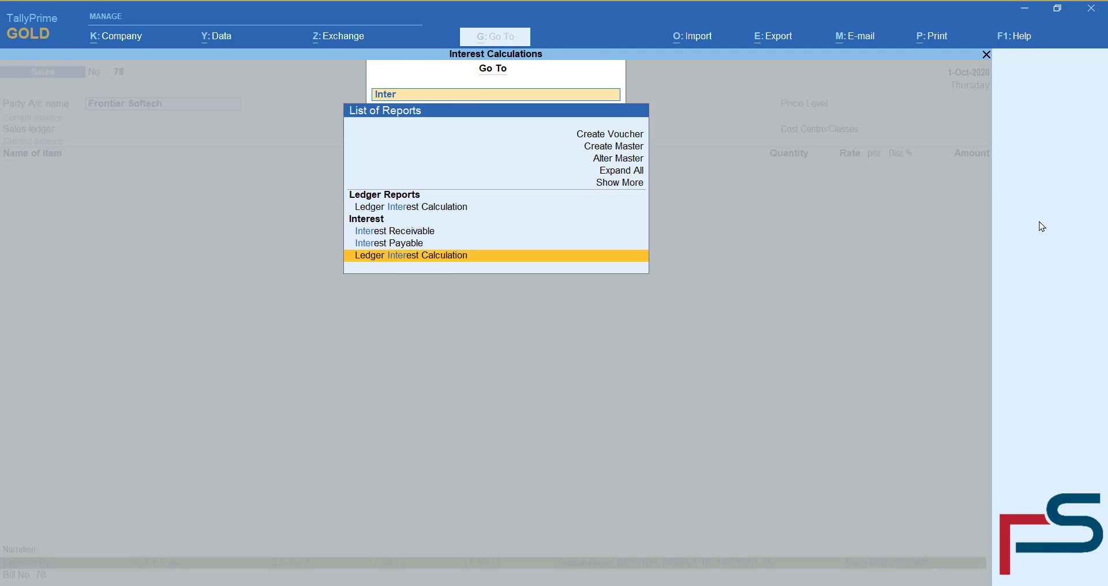
pyautogui.press('Return')
pyautogui.write('Shar')
pyautogui.press('Return')
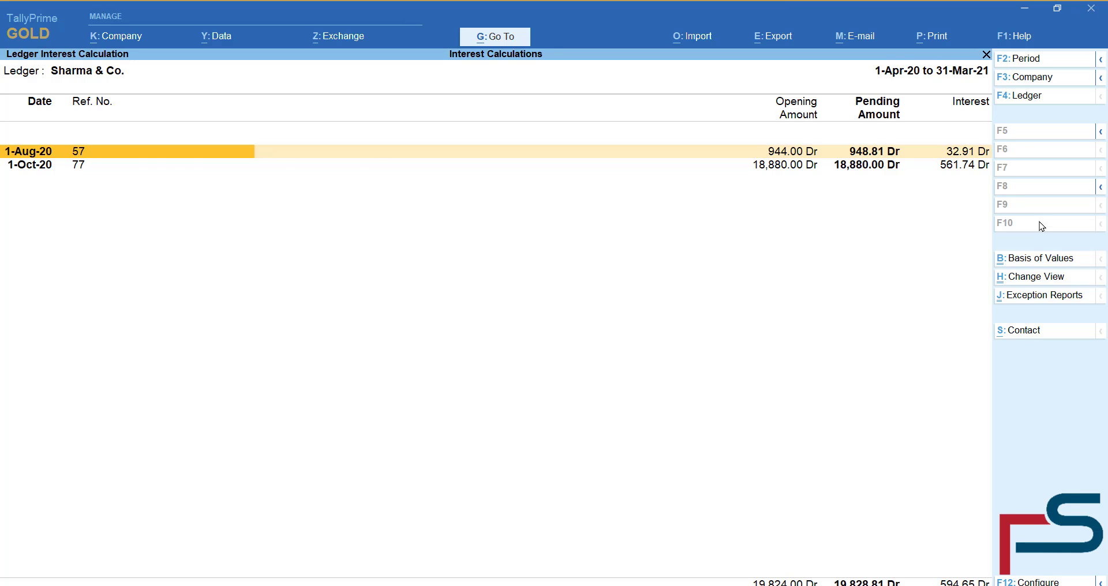
# Show the detailed interest breakdown by period, days and rate for each bill of Sharma & Co.
pyautogui.hotkey('alt', 'F5')
pyautogui.press('Down')
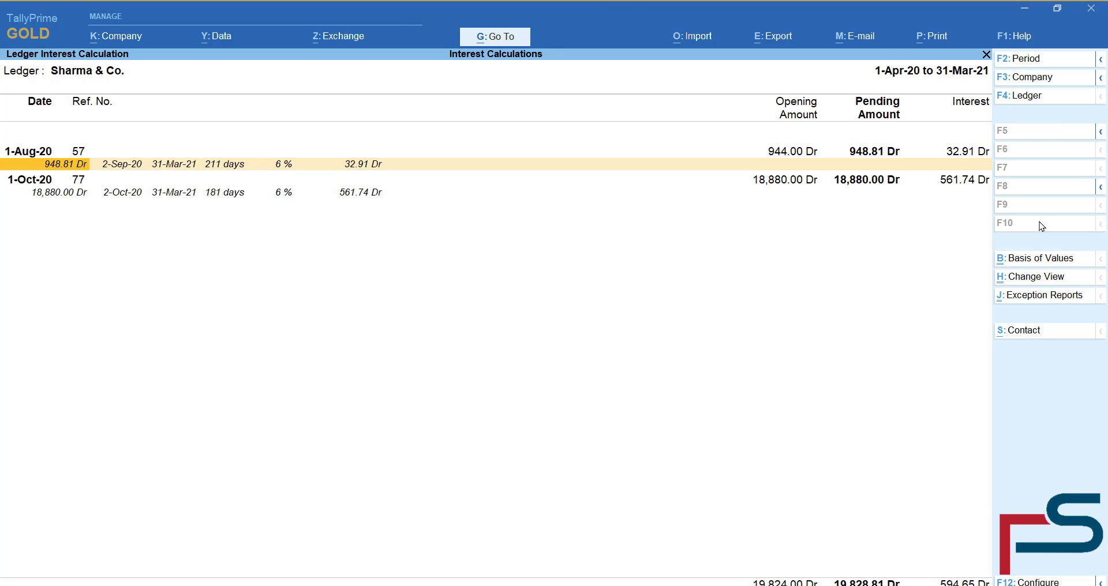
pyautogui.hotkey('alt', 'F5')
pyautogui.hotkey('alt', 'F5')
pyautogui.press('Down')
# Inspect the ledger vouchers of Sharma & Co., including sales voucher 57, and return to the interest report.
pyautogui.press('Return')
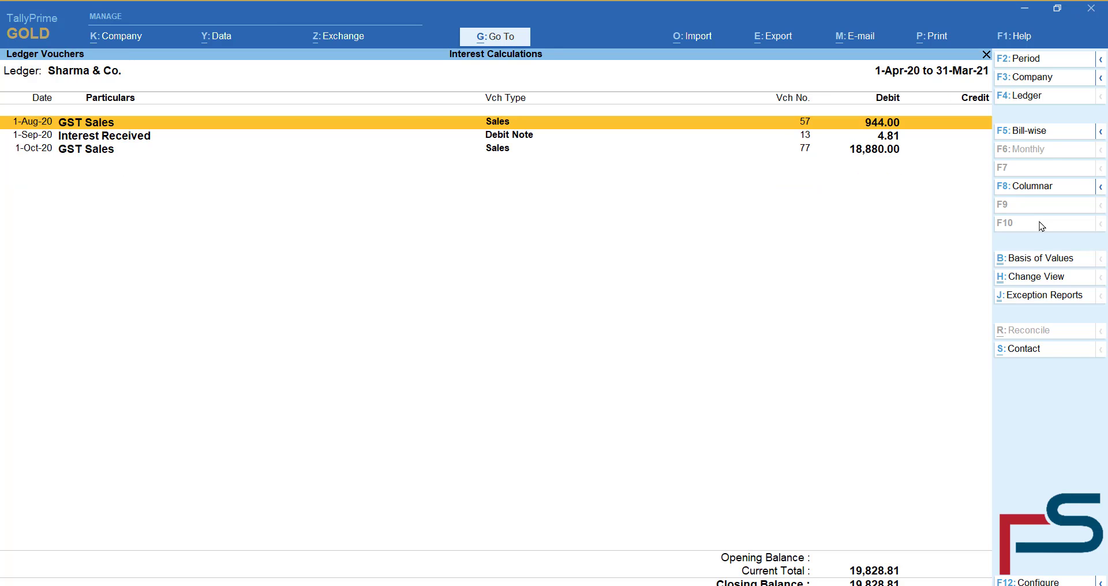
pyautogui.press('Return')
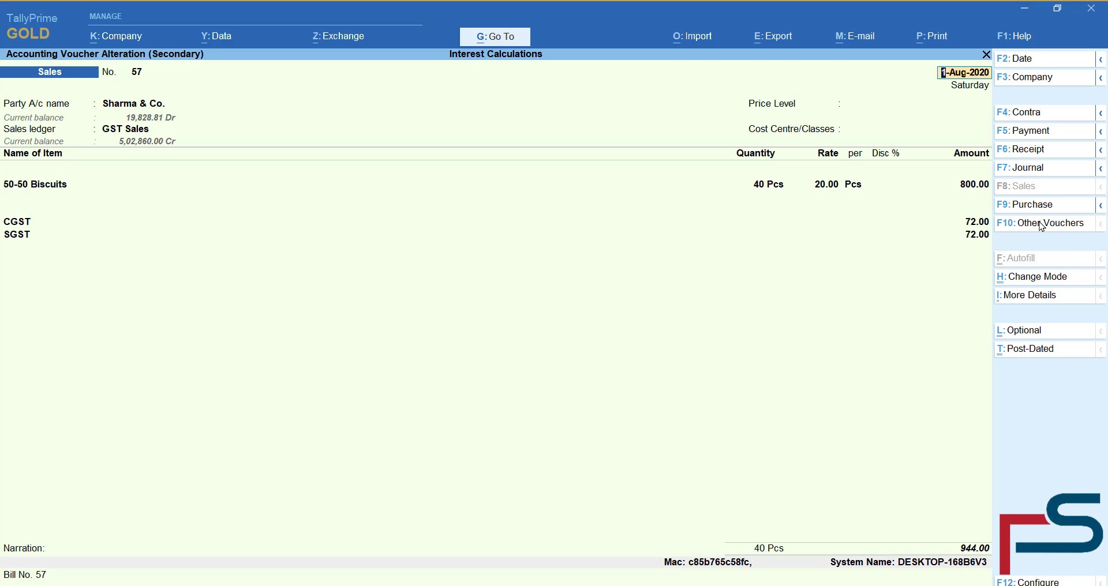
pyautogui.press('Escape')
pyautogui.press('y')
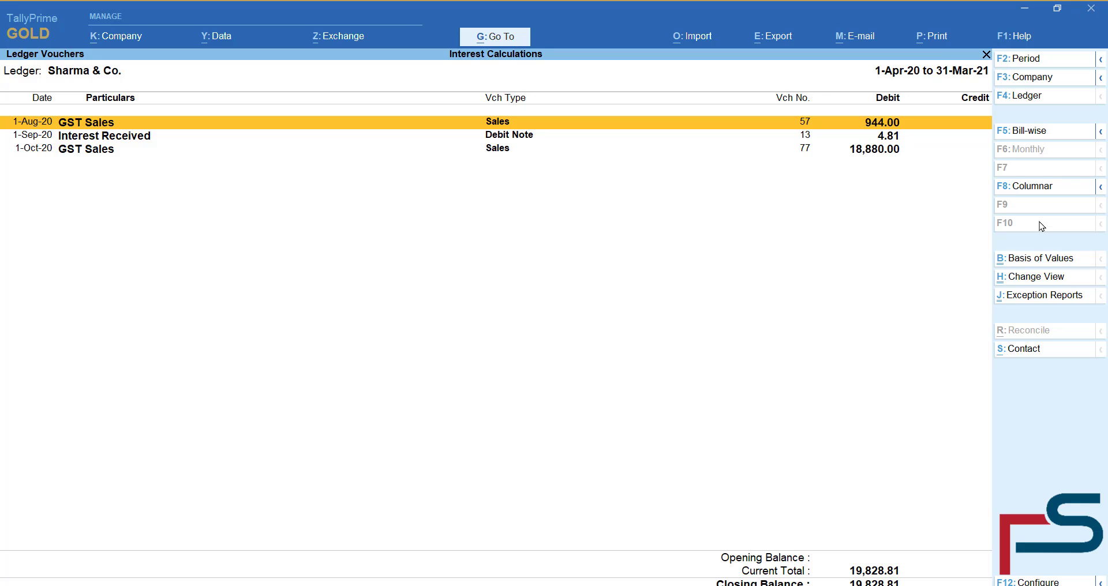
pyautogui.press('Down')
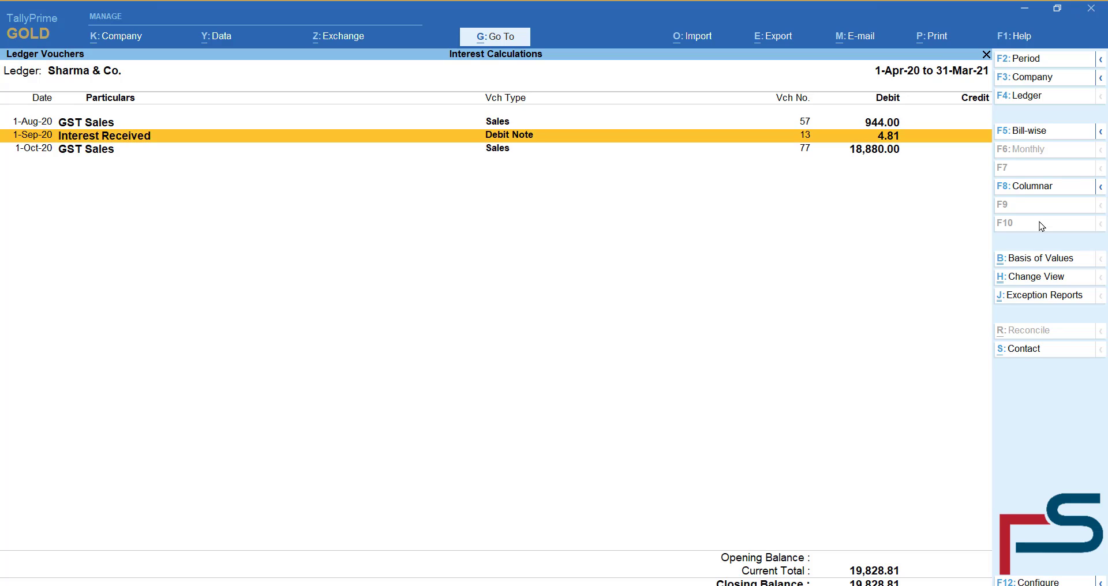
pyautogui.press('Escape')
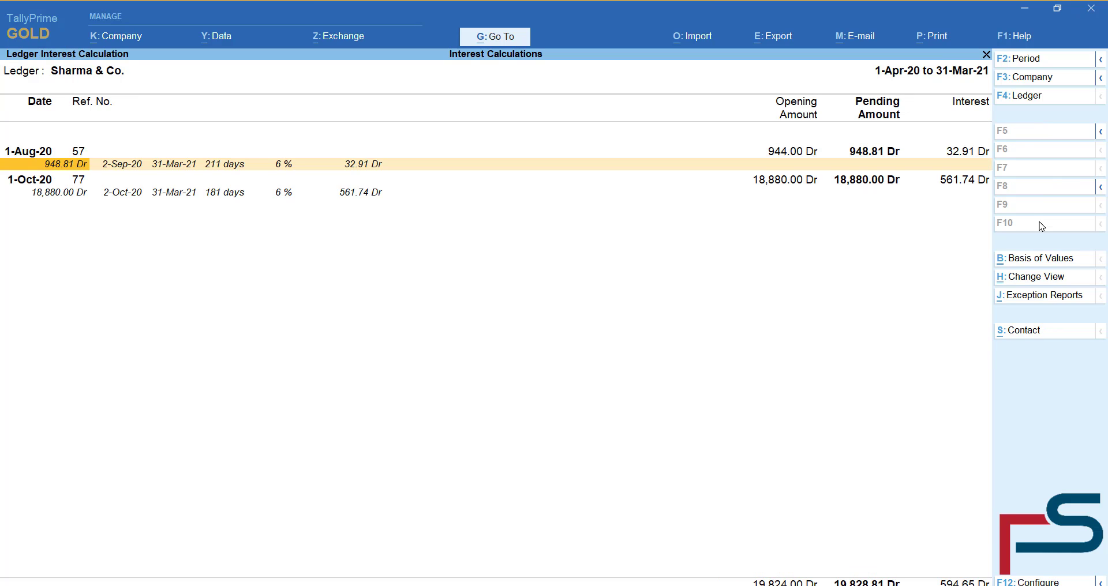
# Compare the pending amounts and interest of bills 57 and 77, and close the report back to Gateway of Tally.
pyautogui.press('Up')
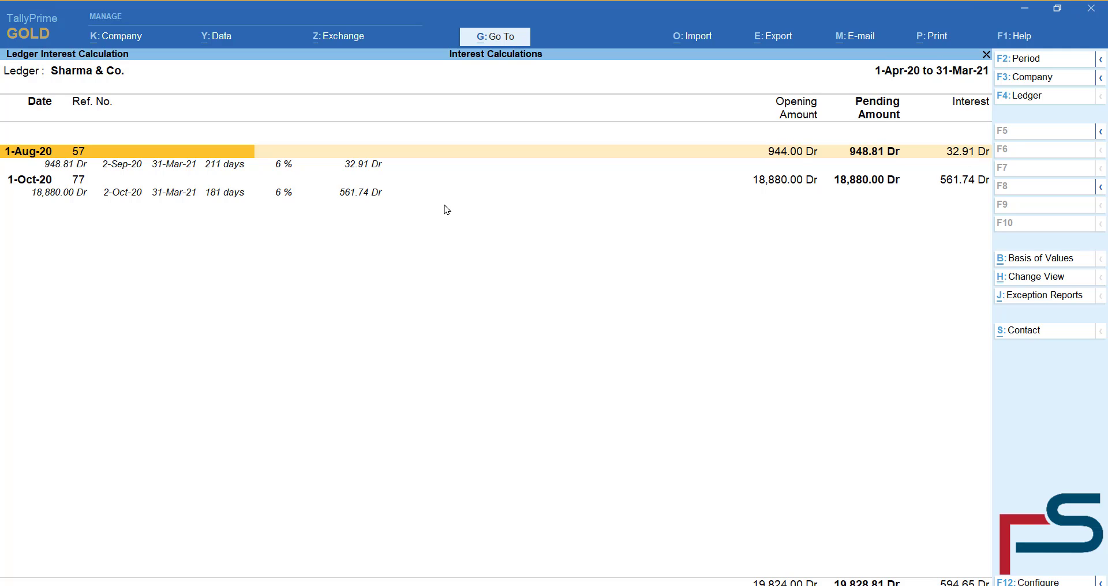
pyautogui.press('Down')
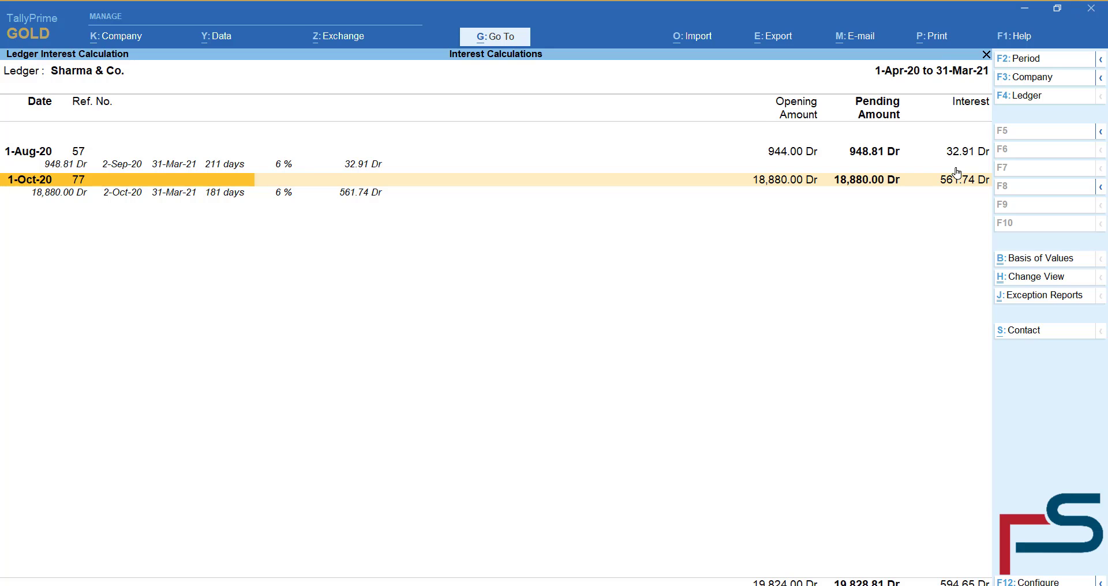
pyautogui.press('Escape')
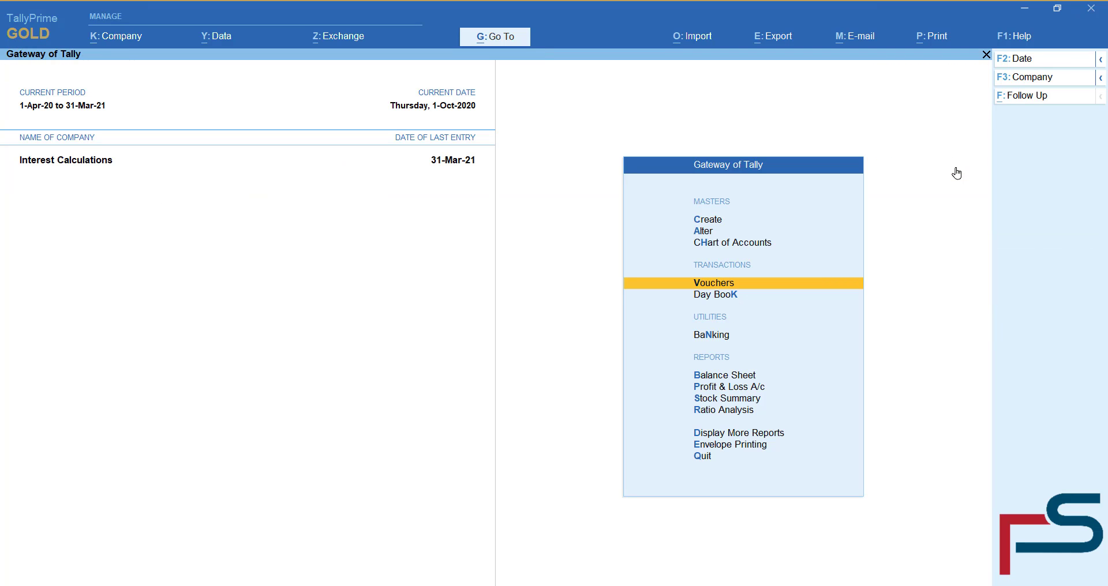